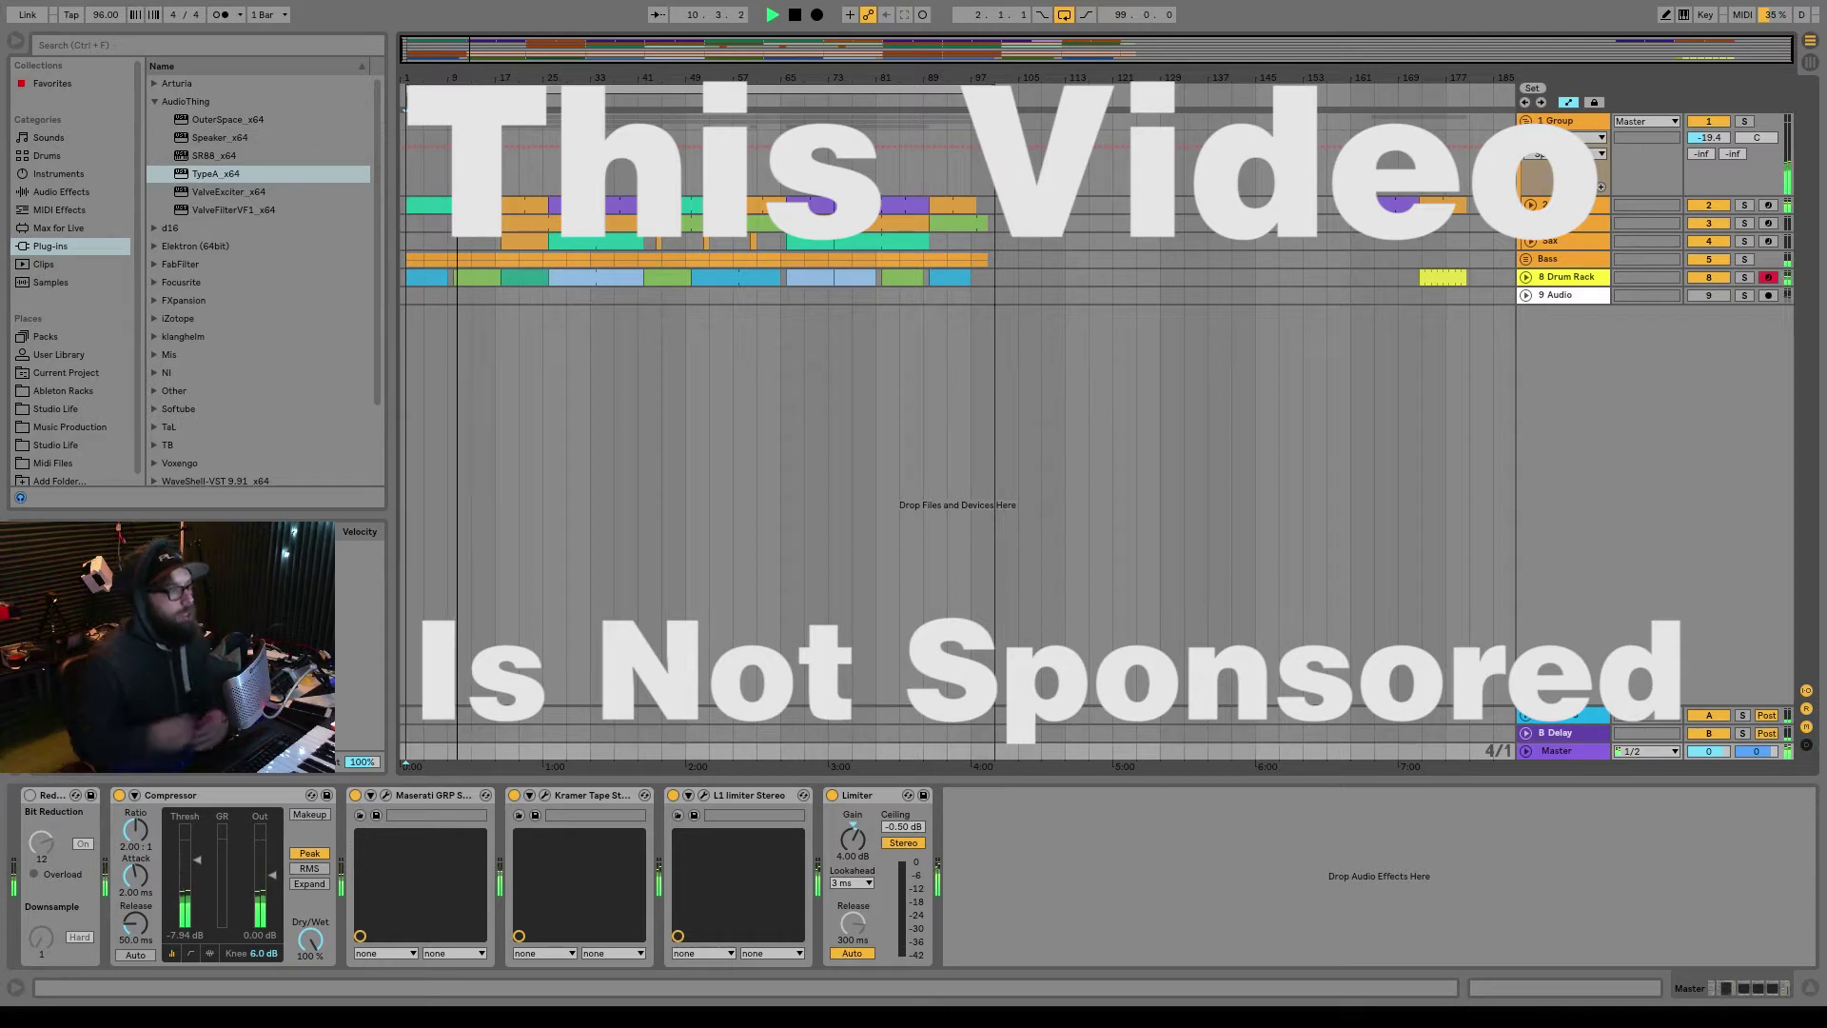
Step: Load TypeA_x64 onto the Master track and place it between Maserati GRP and Kramer Tape
{"action": "double_click", "coordinate": [221, 174]}
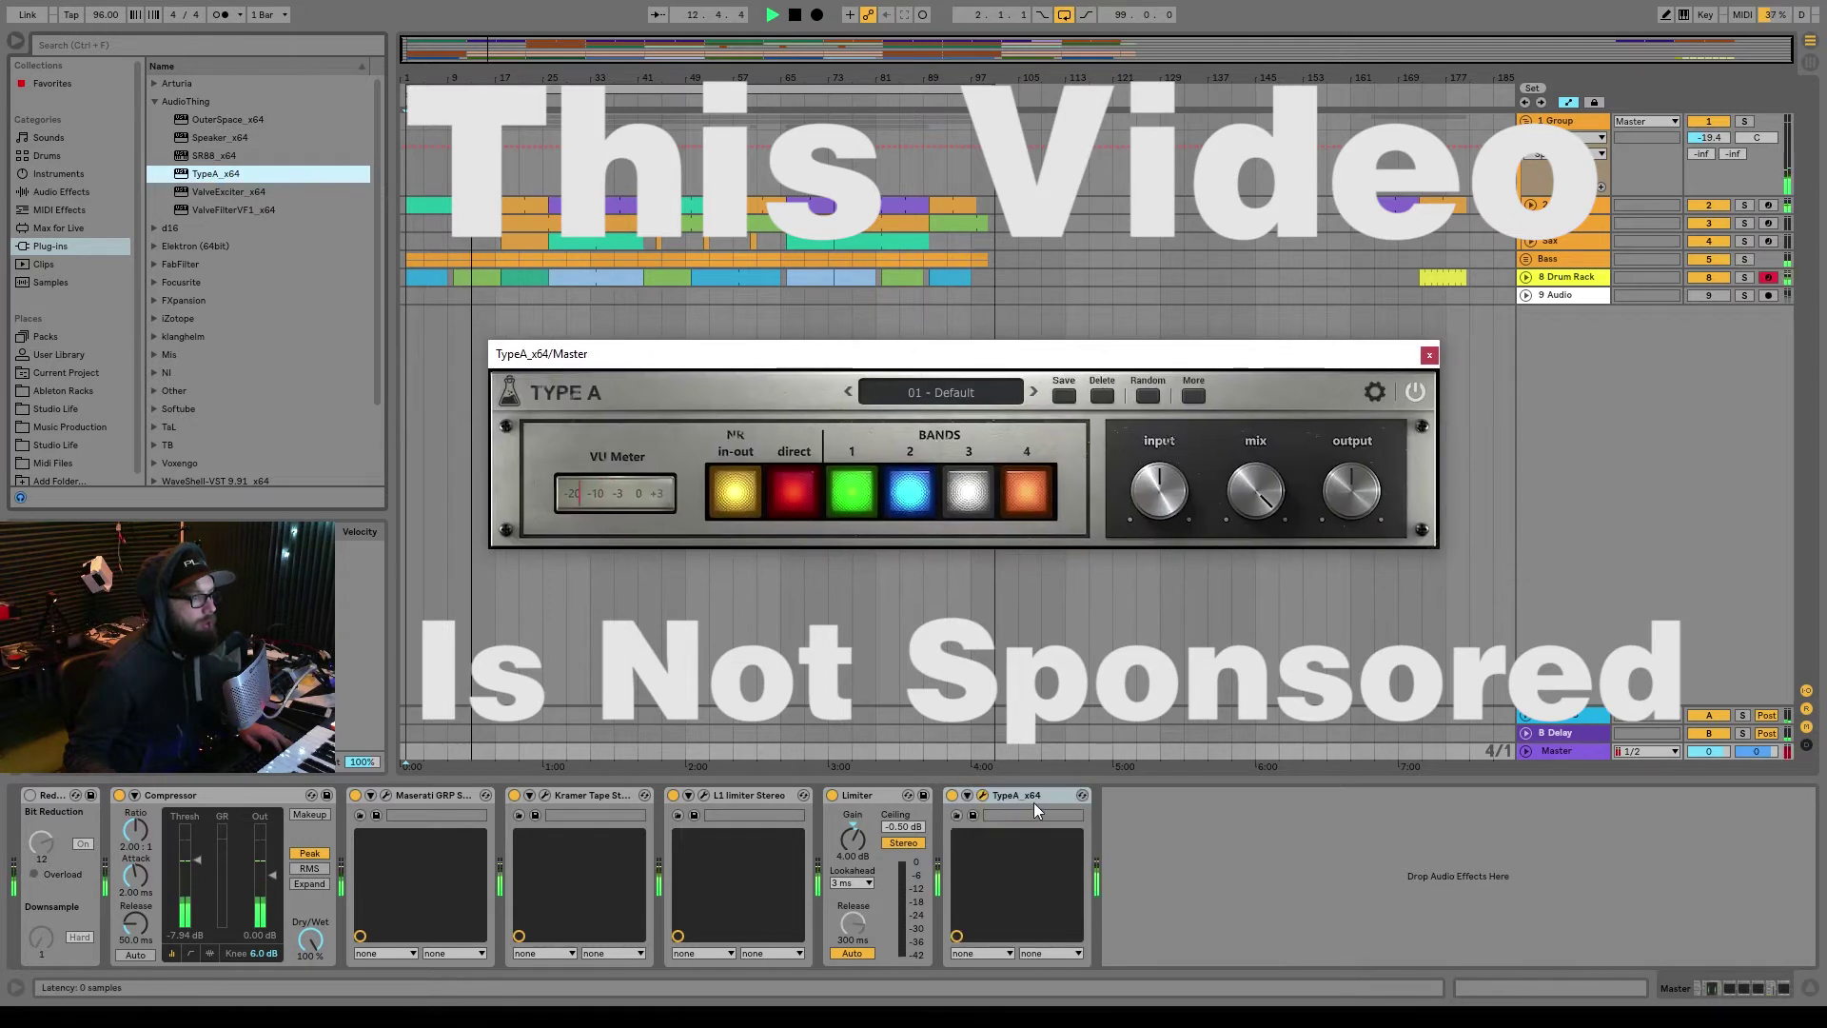
{"action": "left_click_drag", "start_coordinate": [1025, 795], "coordinate": [514, 833]}
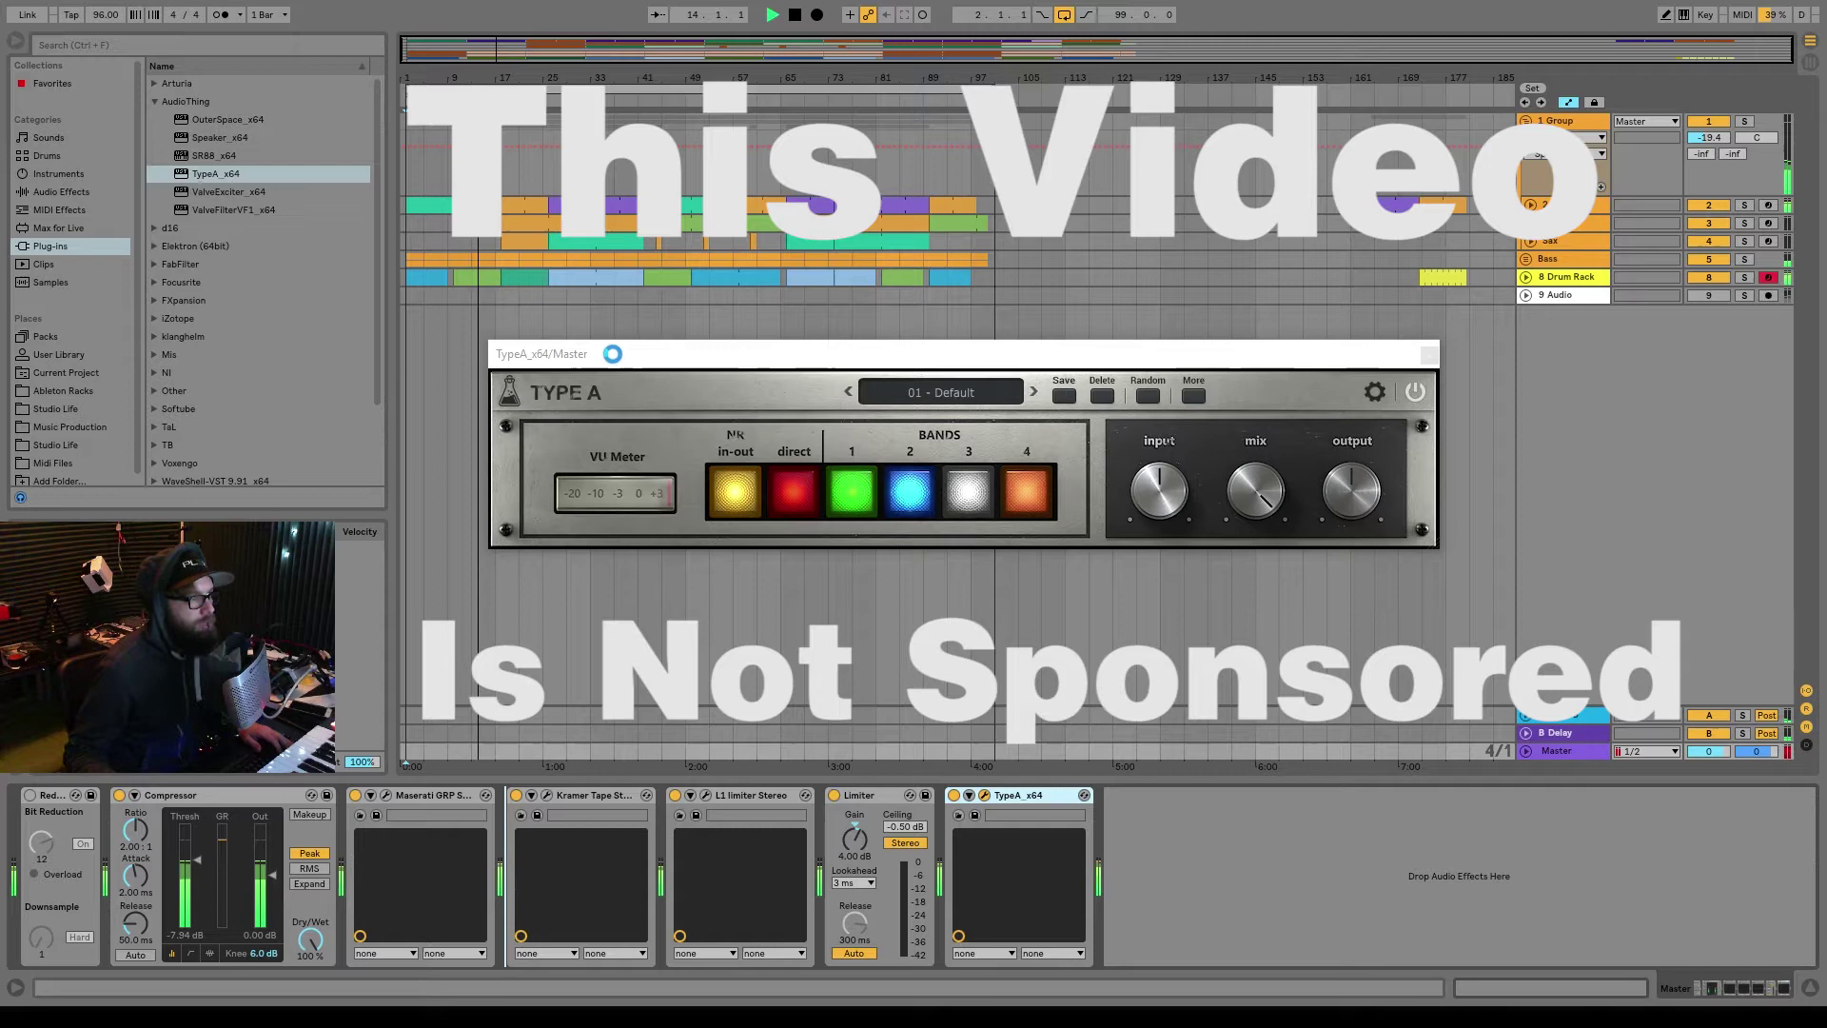
{"action": "left_click_drag", "start_coordinate": [615, 361], "coordinate": [576, 408]}
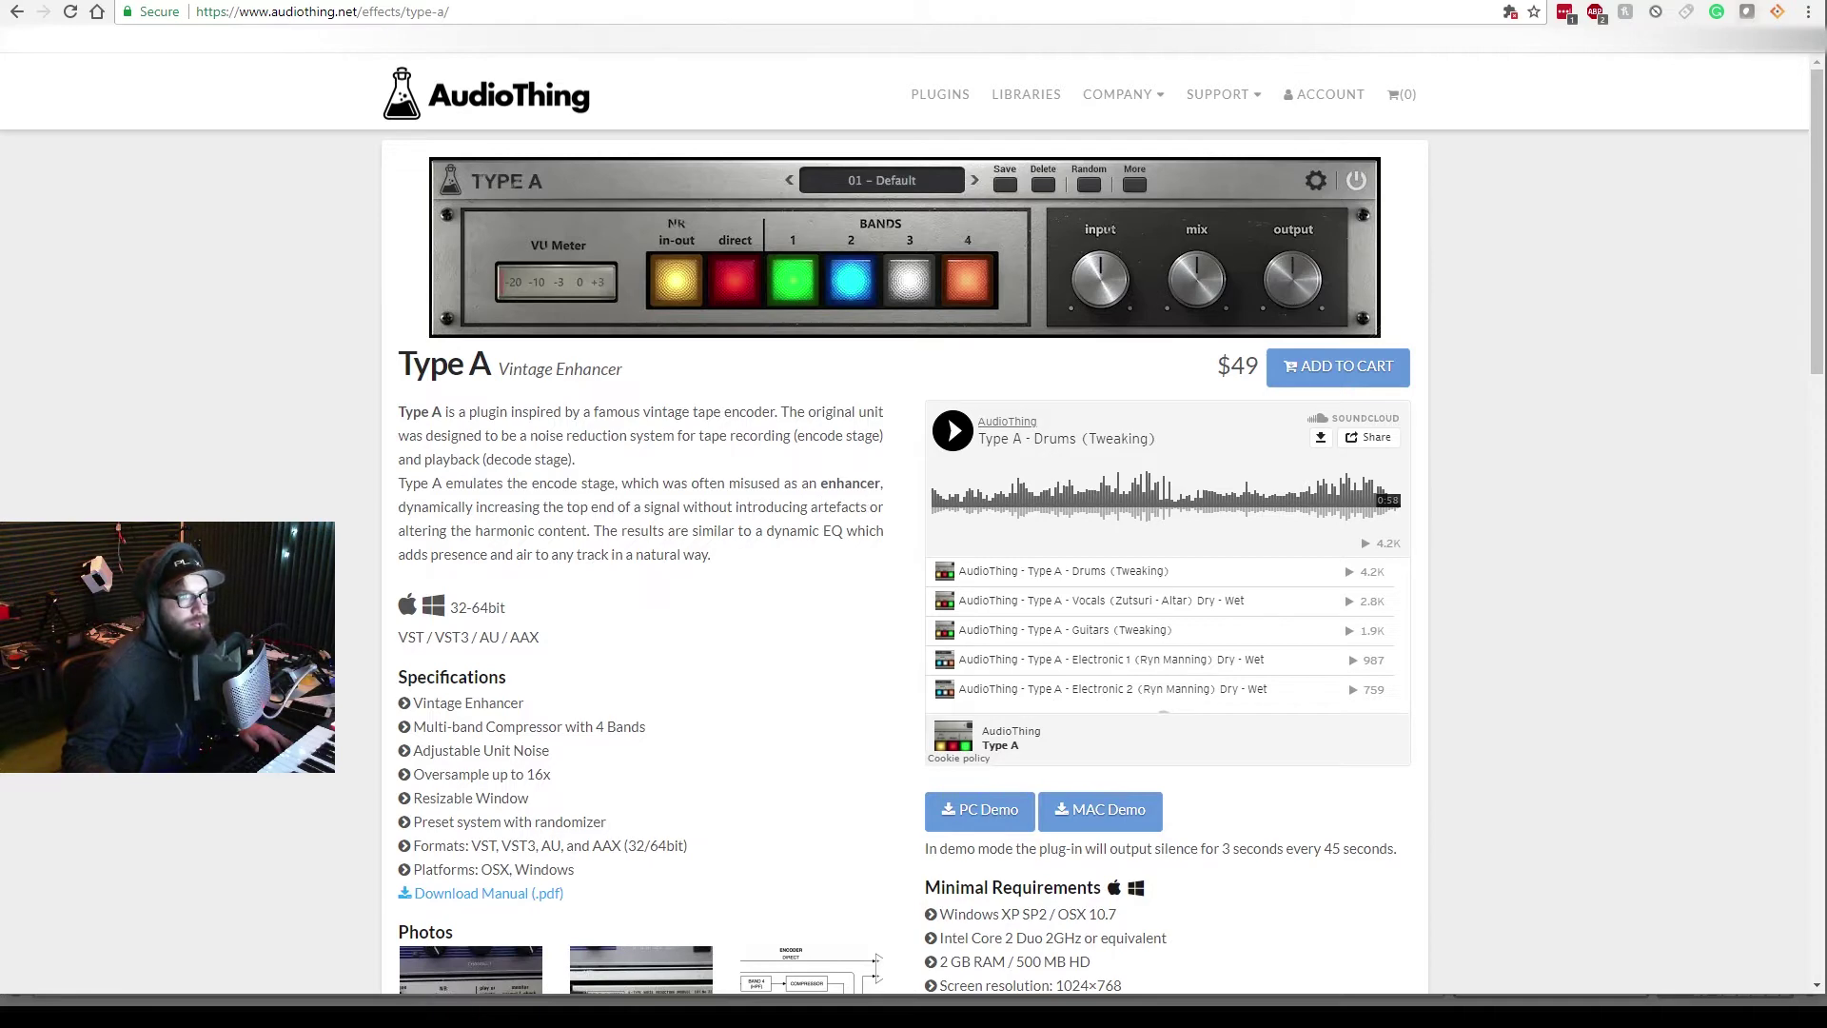
Step: Back in Ableton, bypass and re-enable TypeA twice to compare, leaving it on
{"action": "key", "text": "alt+Tab"}
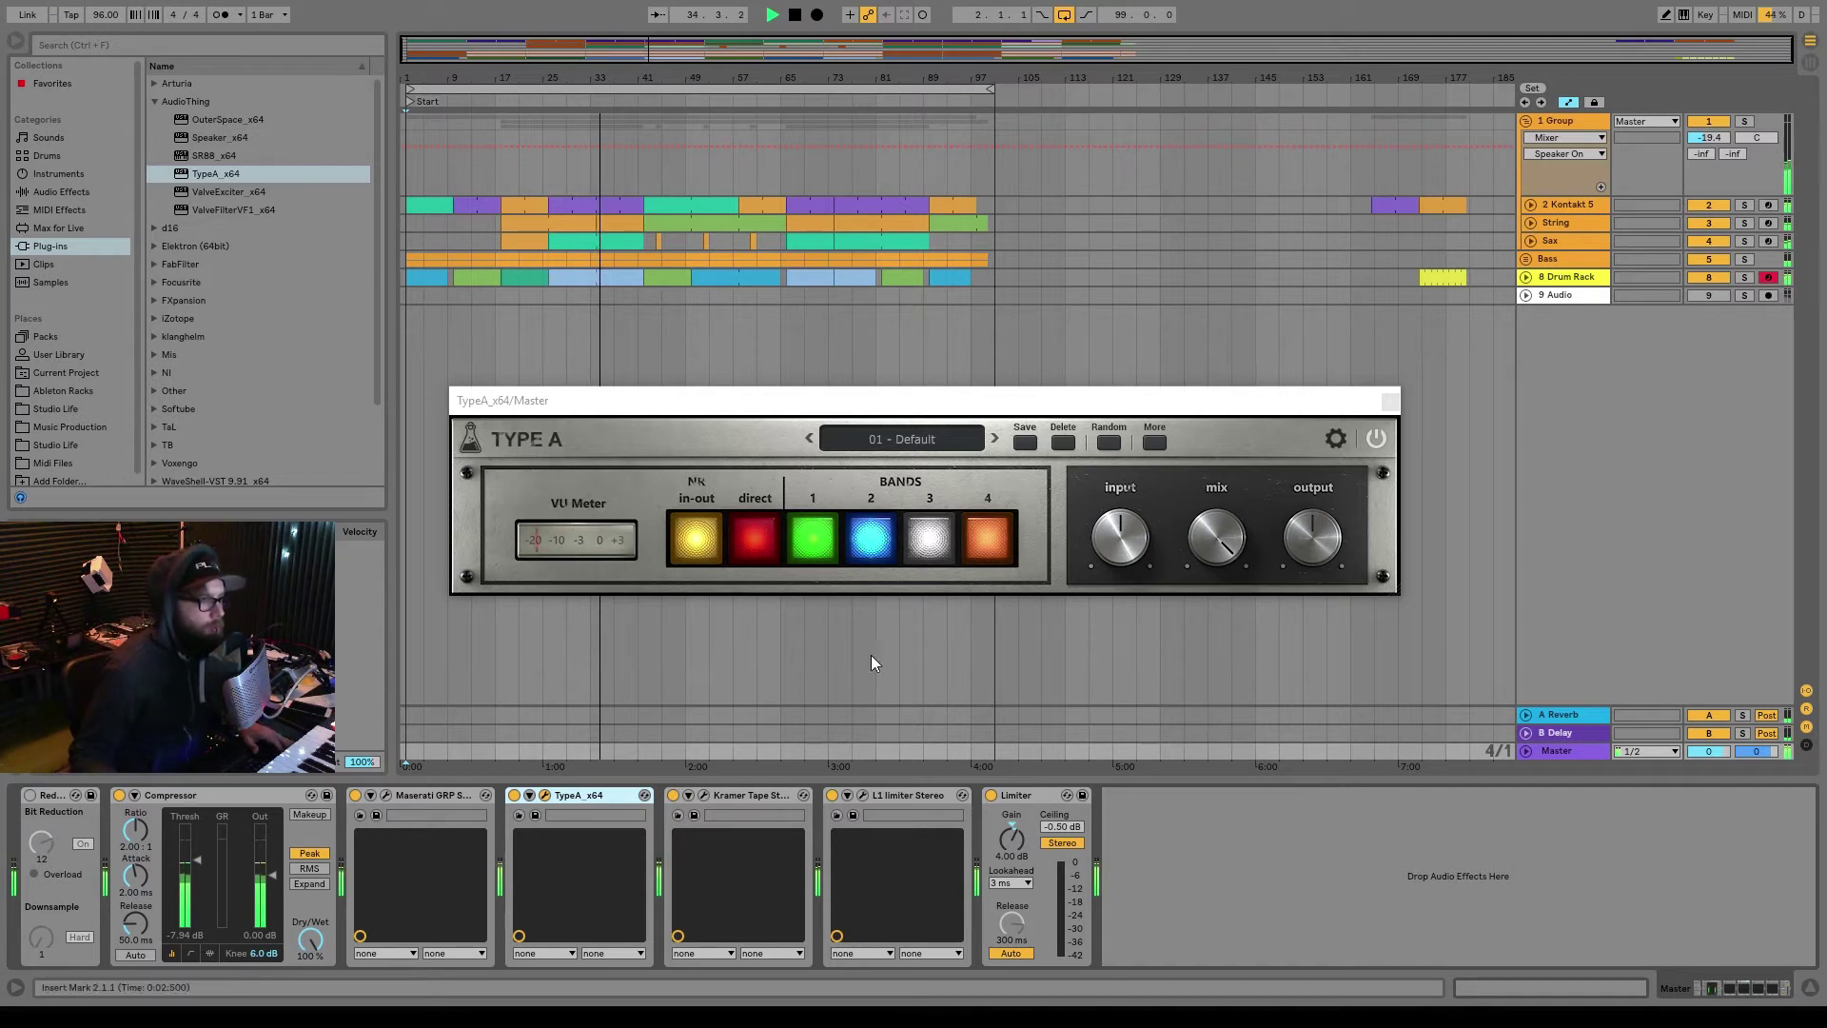
{"action": "left_click", "coordinate": [515, 795]}
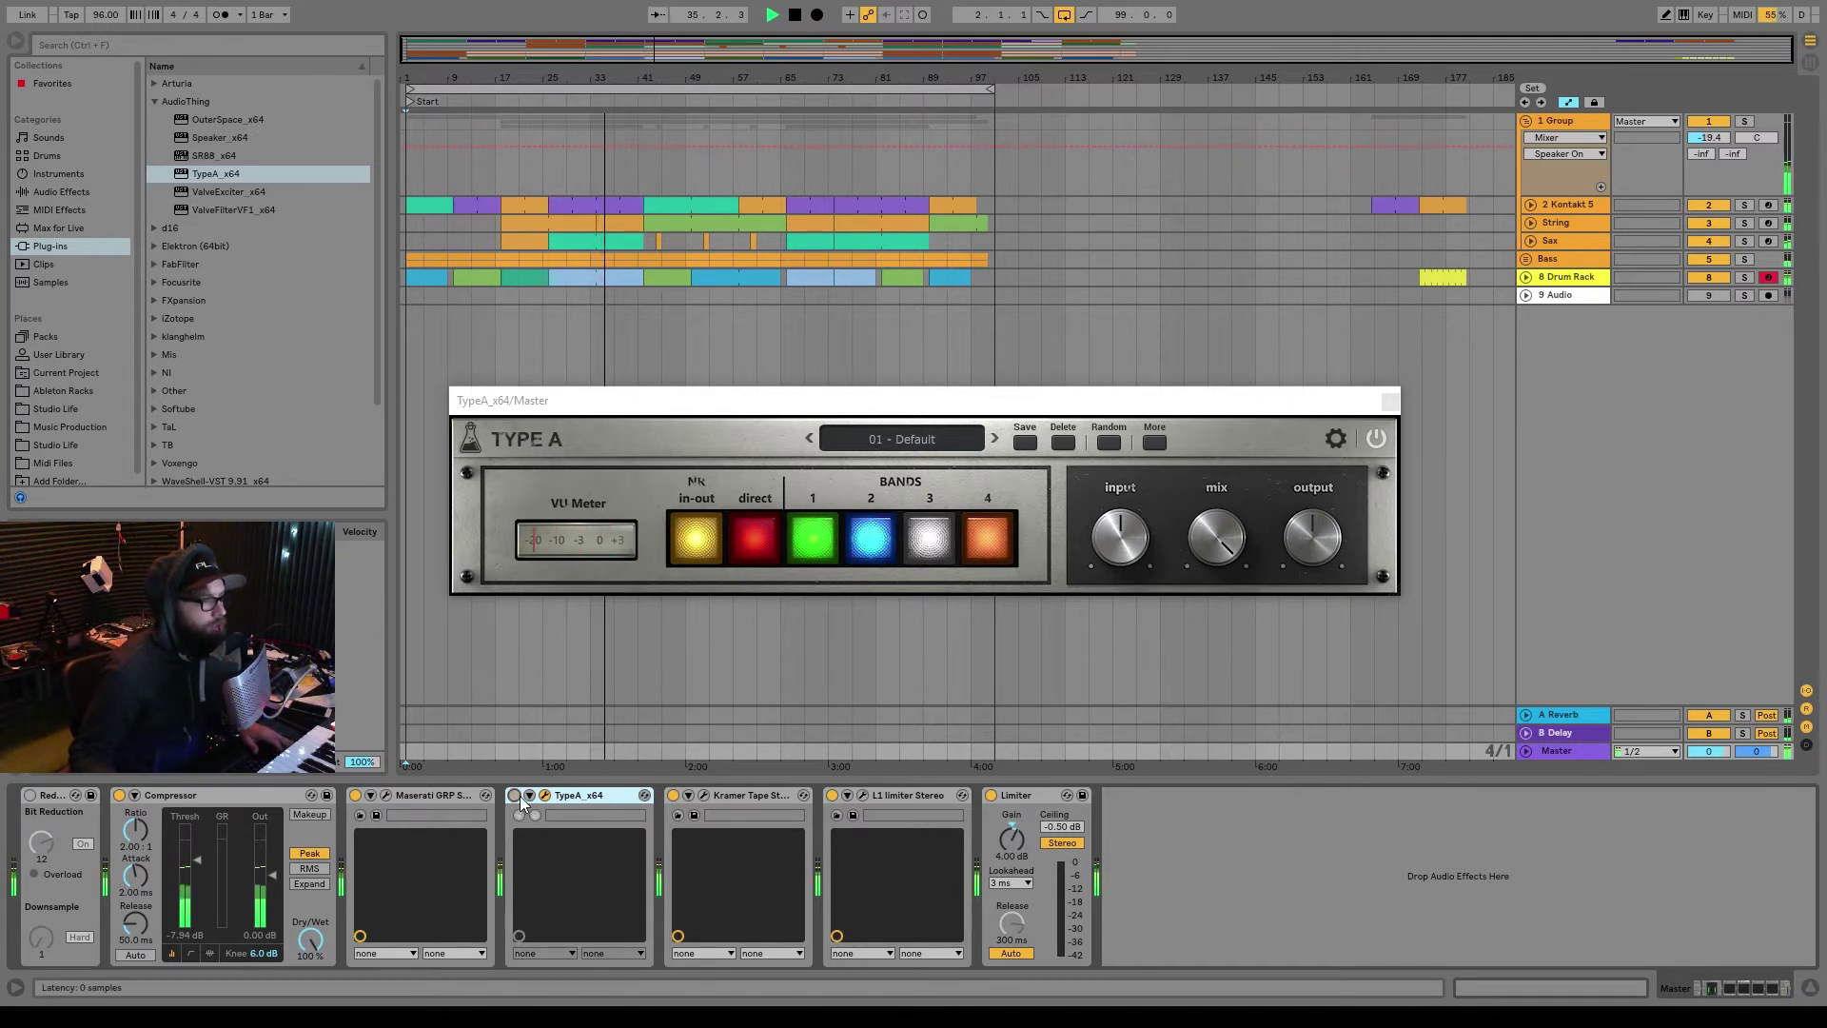
{"action": "left_click", "coordinate": [515, 796]}
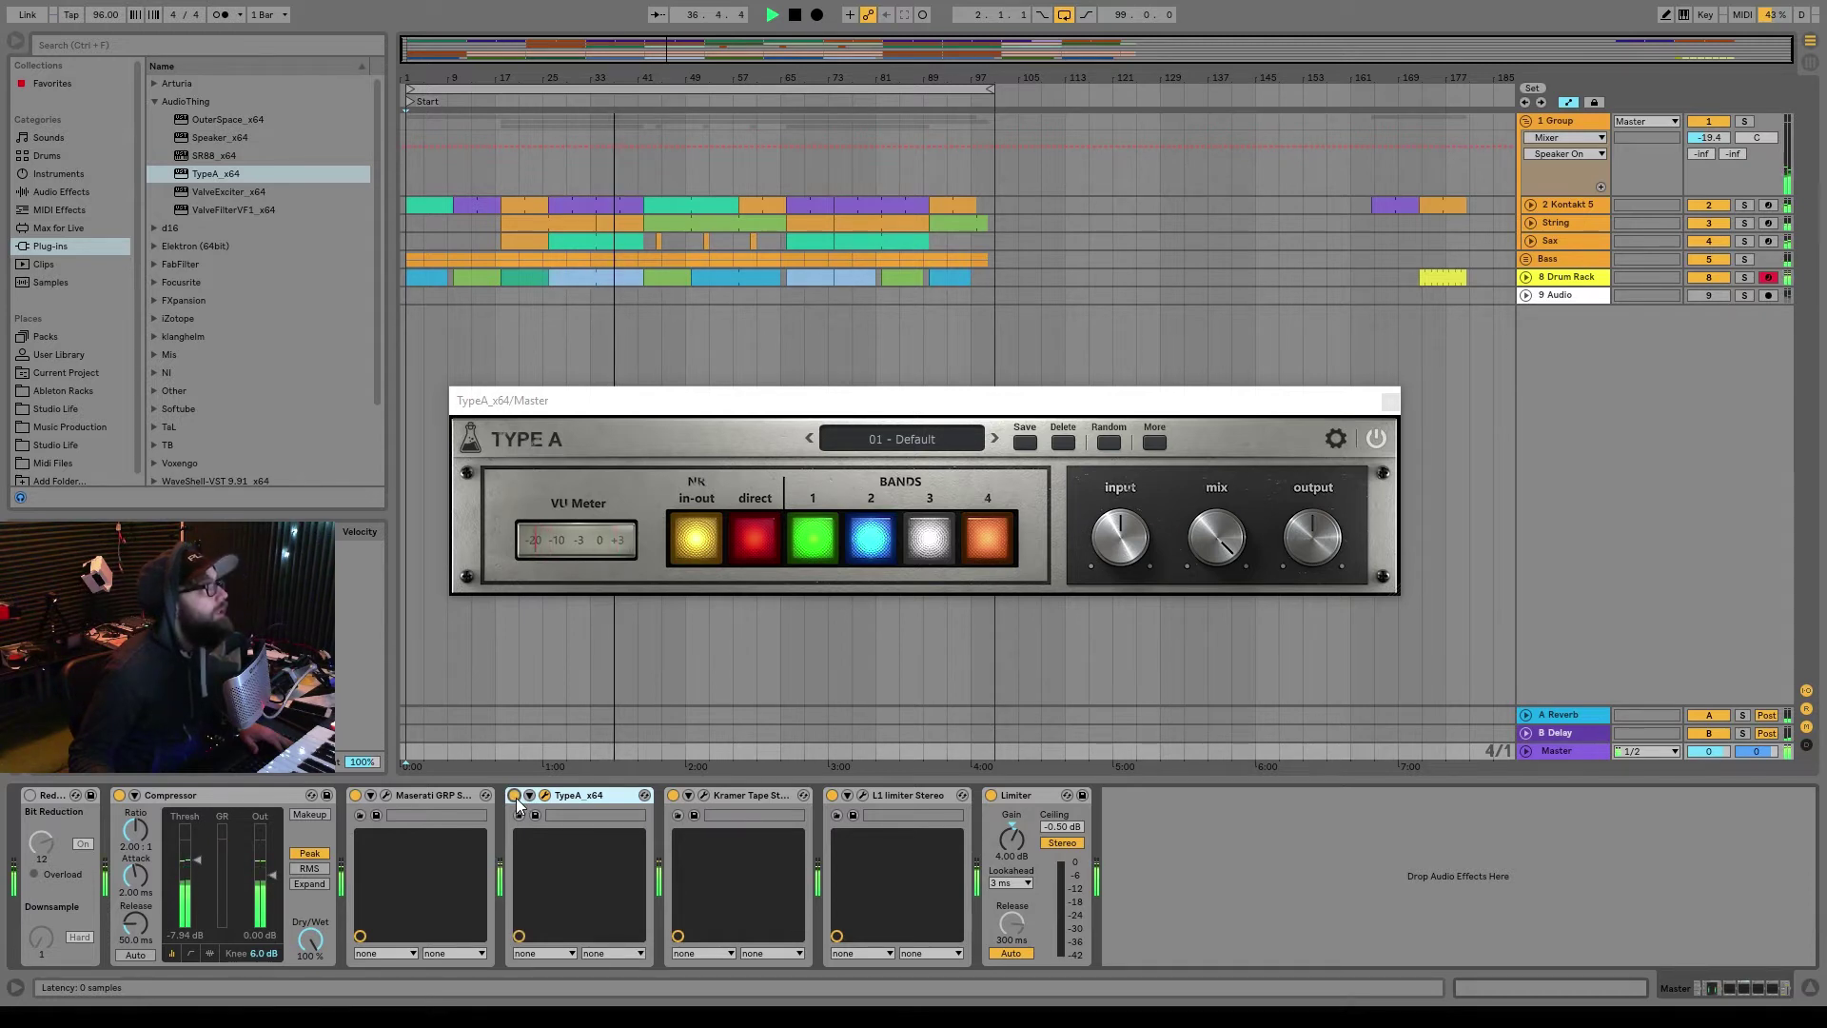
{"action": "left_click", "coordinate": [515, 795]}
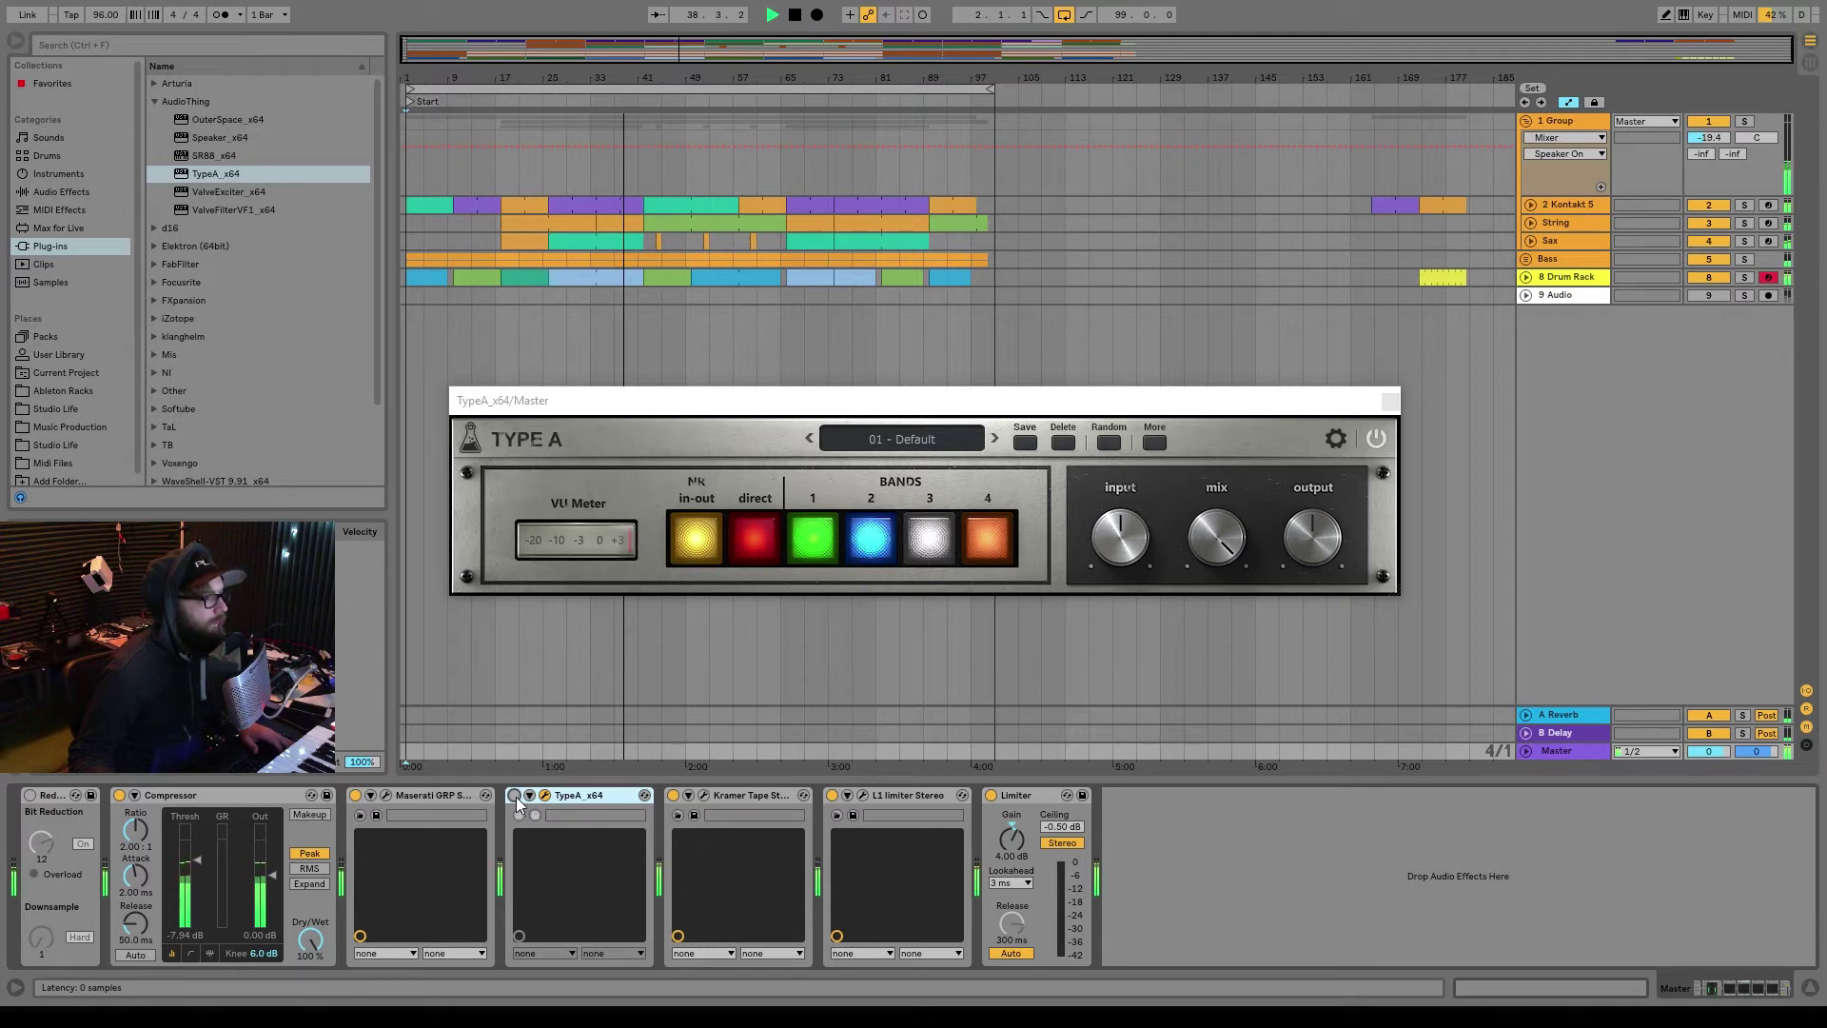
{"action": "left_click", "coordinate": [516, 797]}
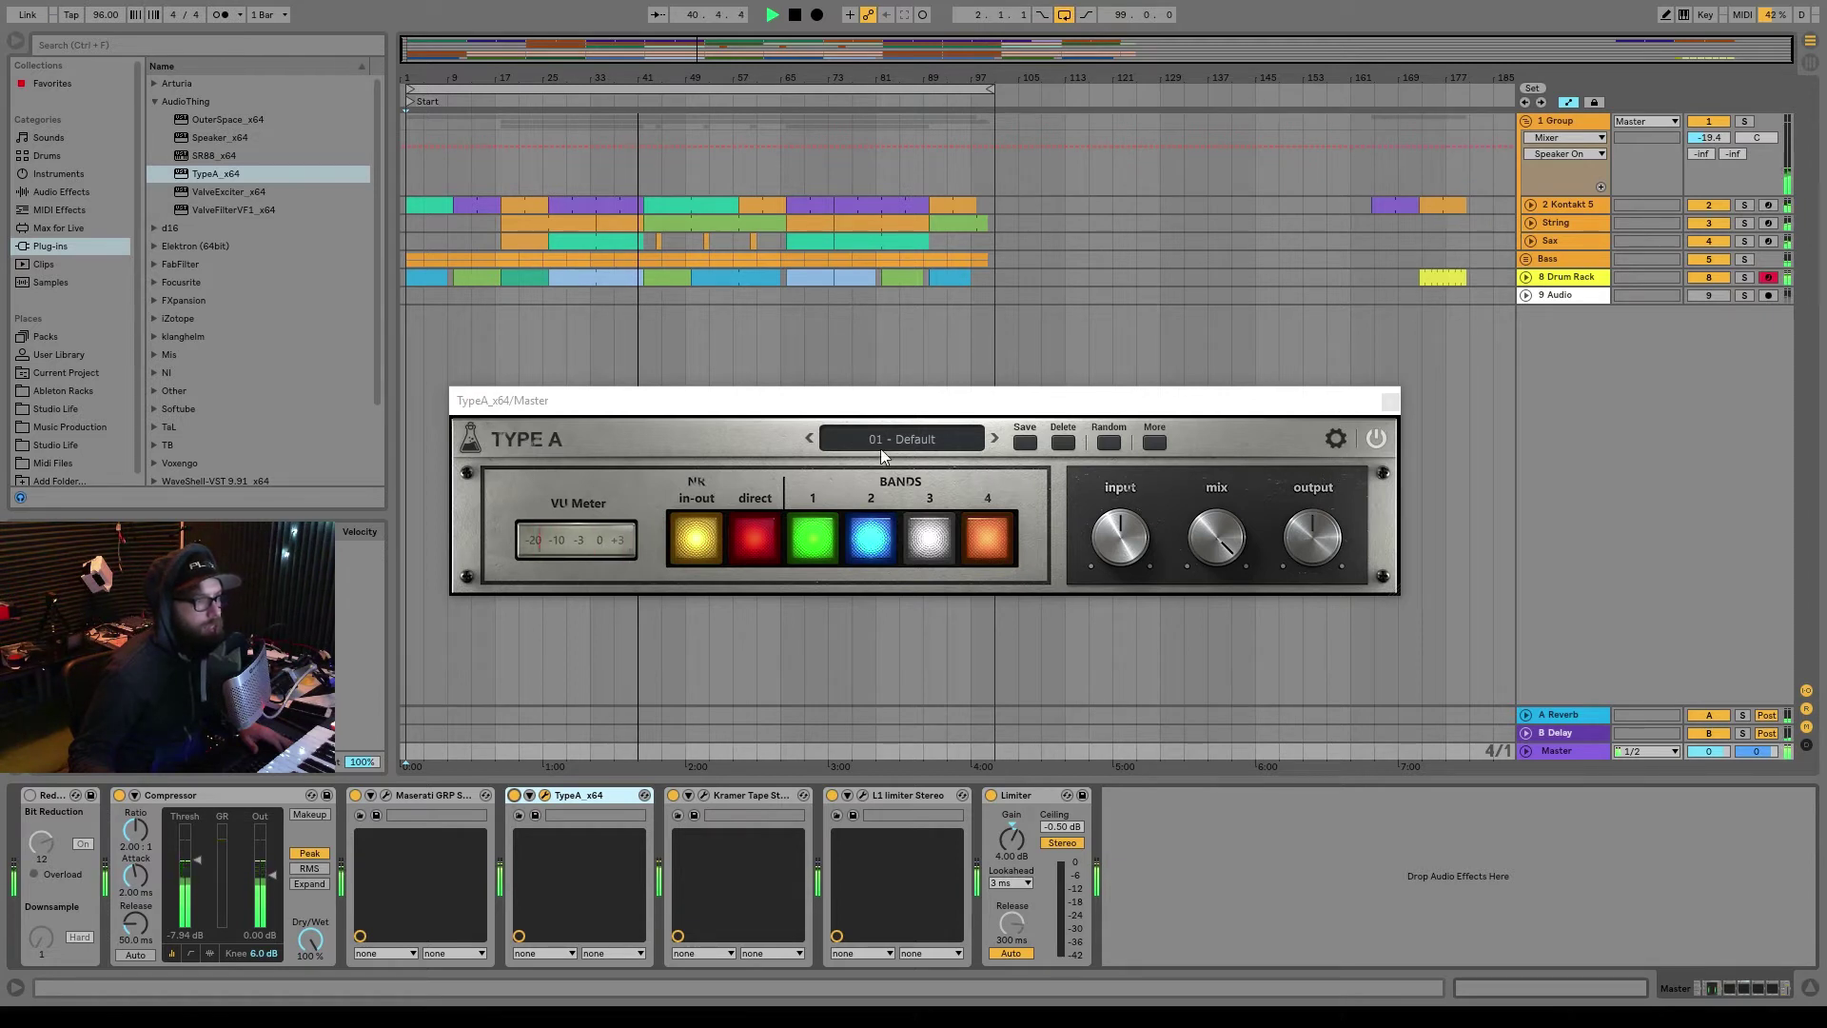
Step: Step through TypeA's presets from 03 - Warm Box up to 08 - Punch
{"action": "left_click", "coordinate": [994, 441]}
{"action": "left_click", "coordinate": [995, 440]}
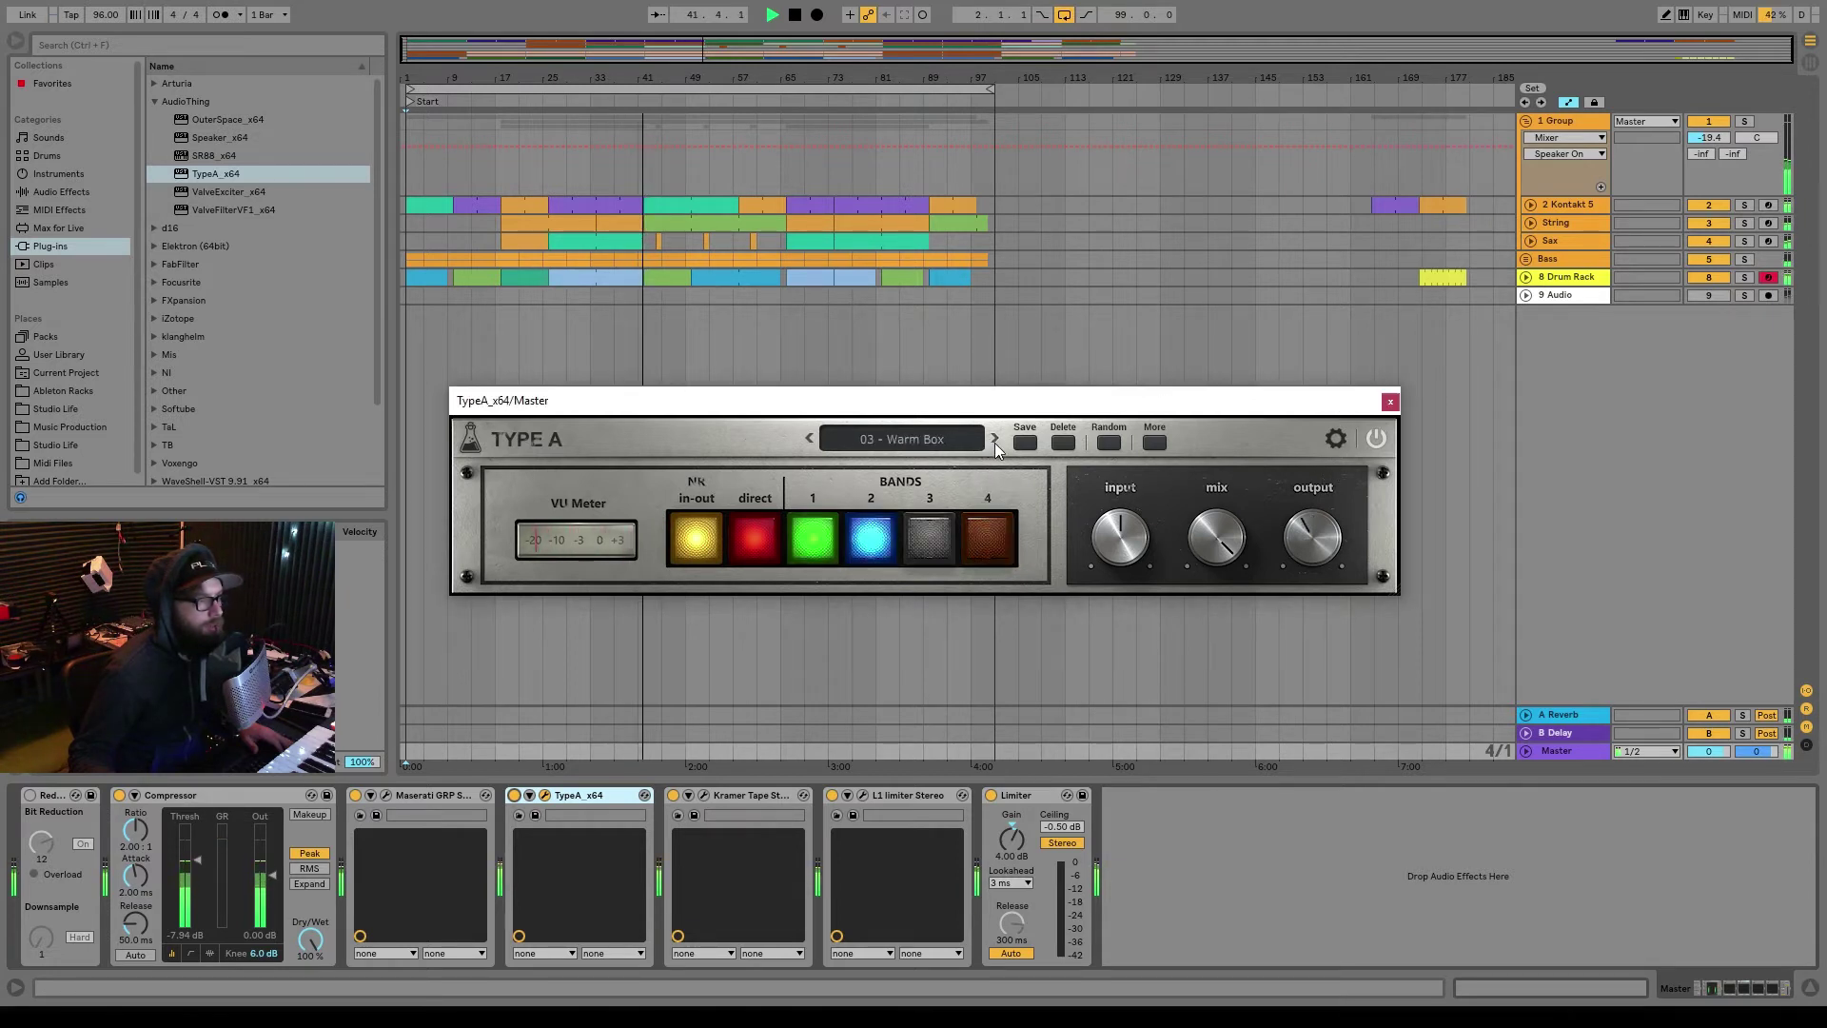
{"action": "left_click", "coordinate": [995, 441]}
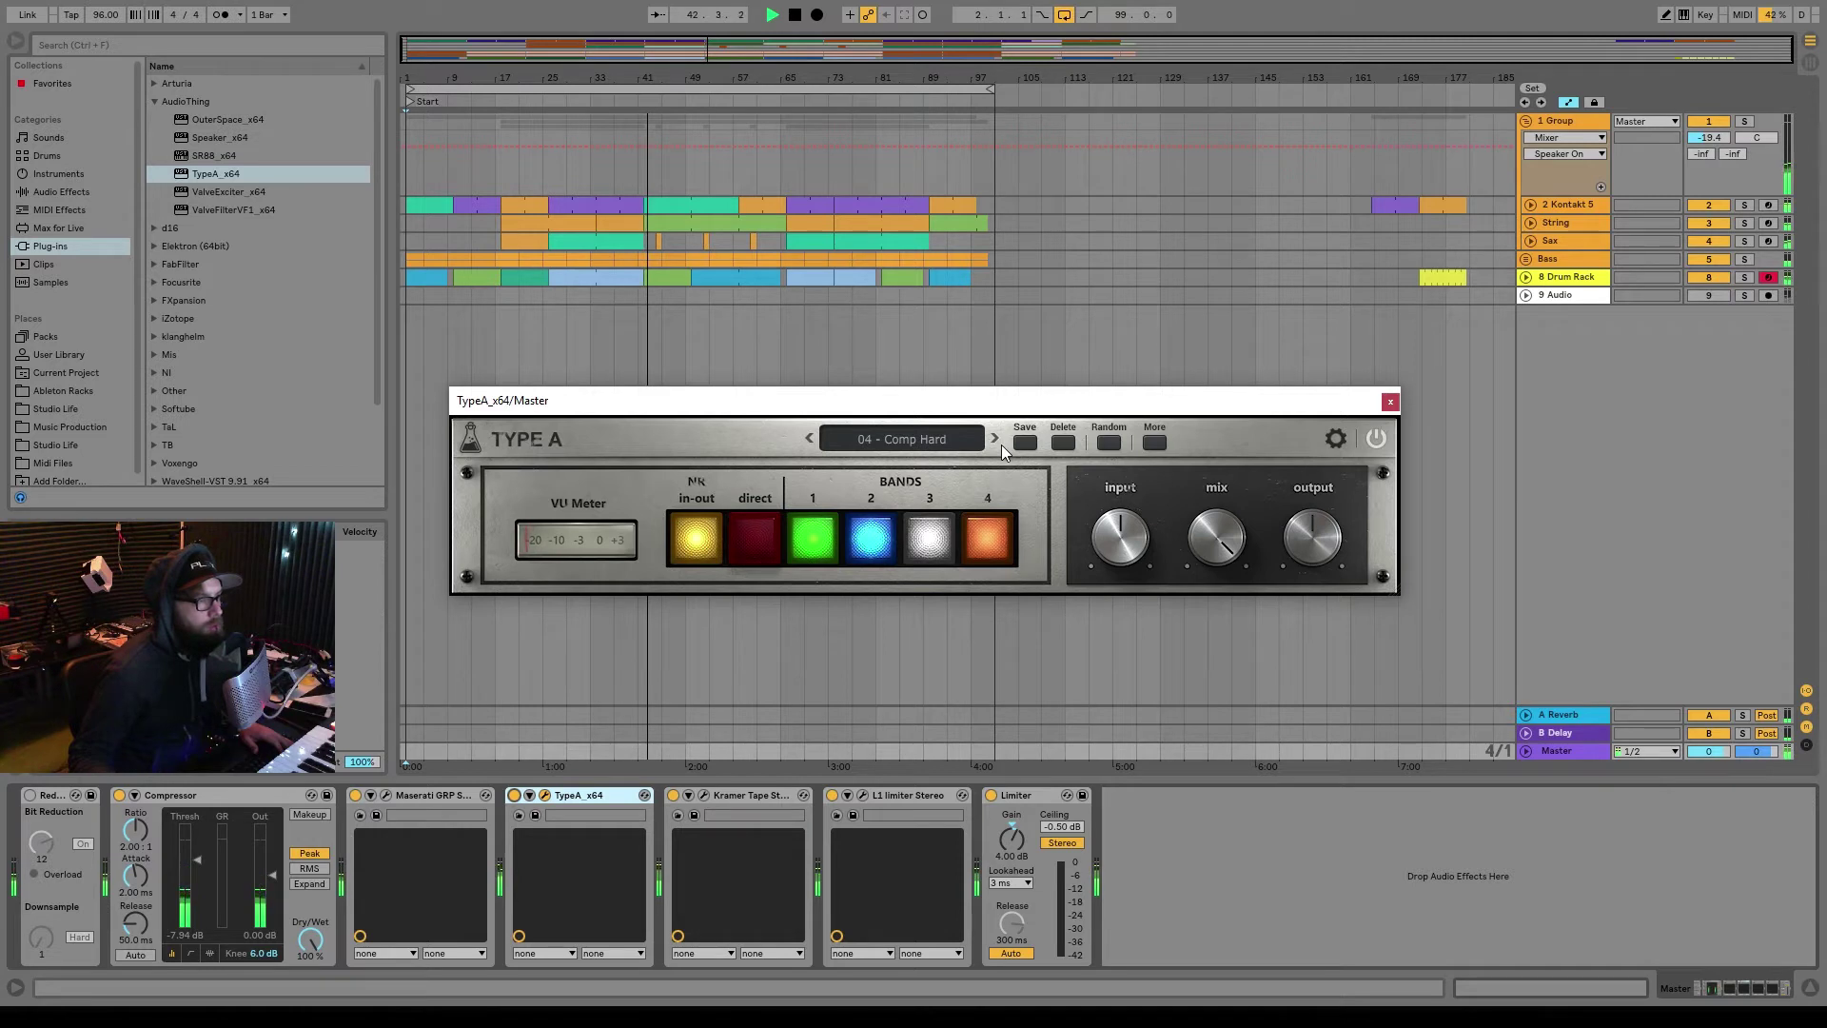
{"action": "left_click", "coordinate": [1001, 444]}
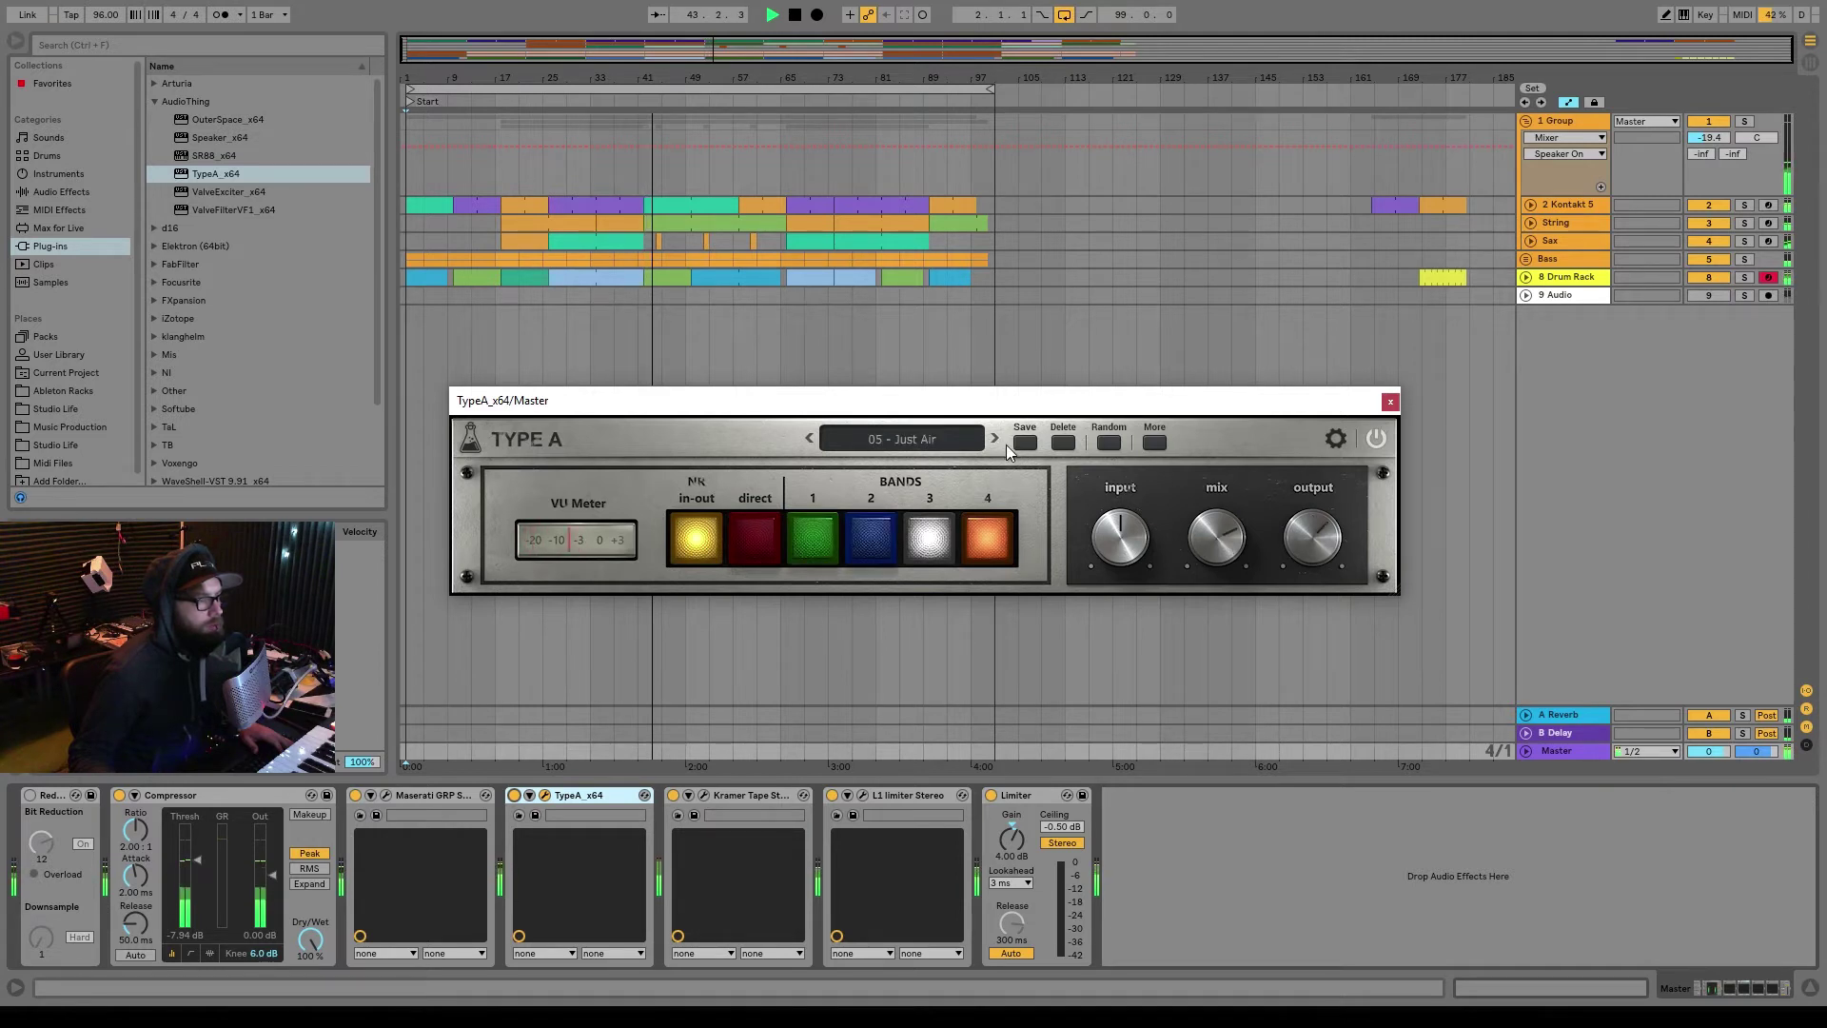
{"action": "left_click", "coordinate": [997, 438]}
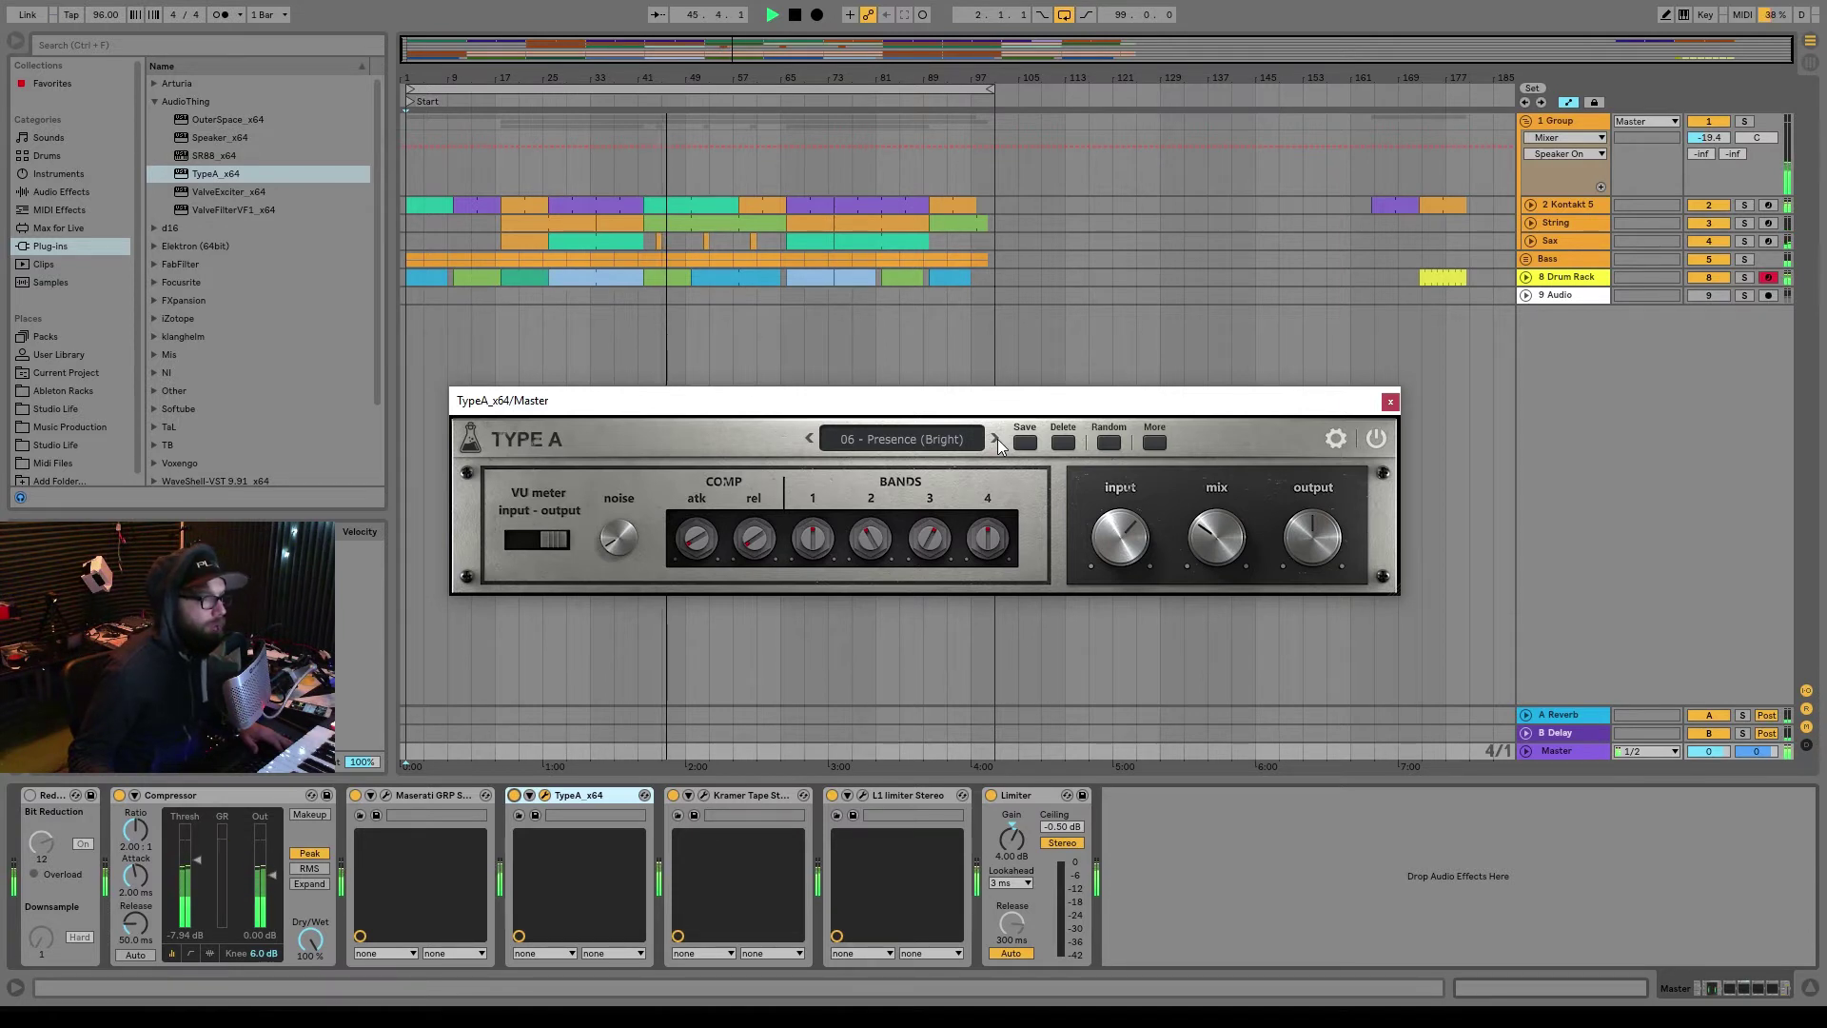
{"action": "left_click", "coordinate": [996, 439]}
{"action": "left_click", "coordinate": [996, 440]}
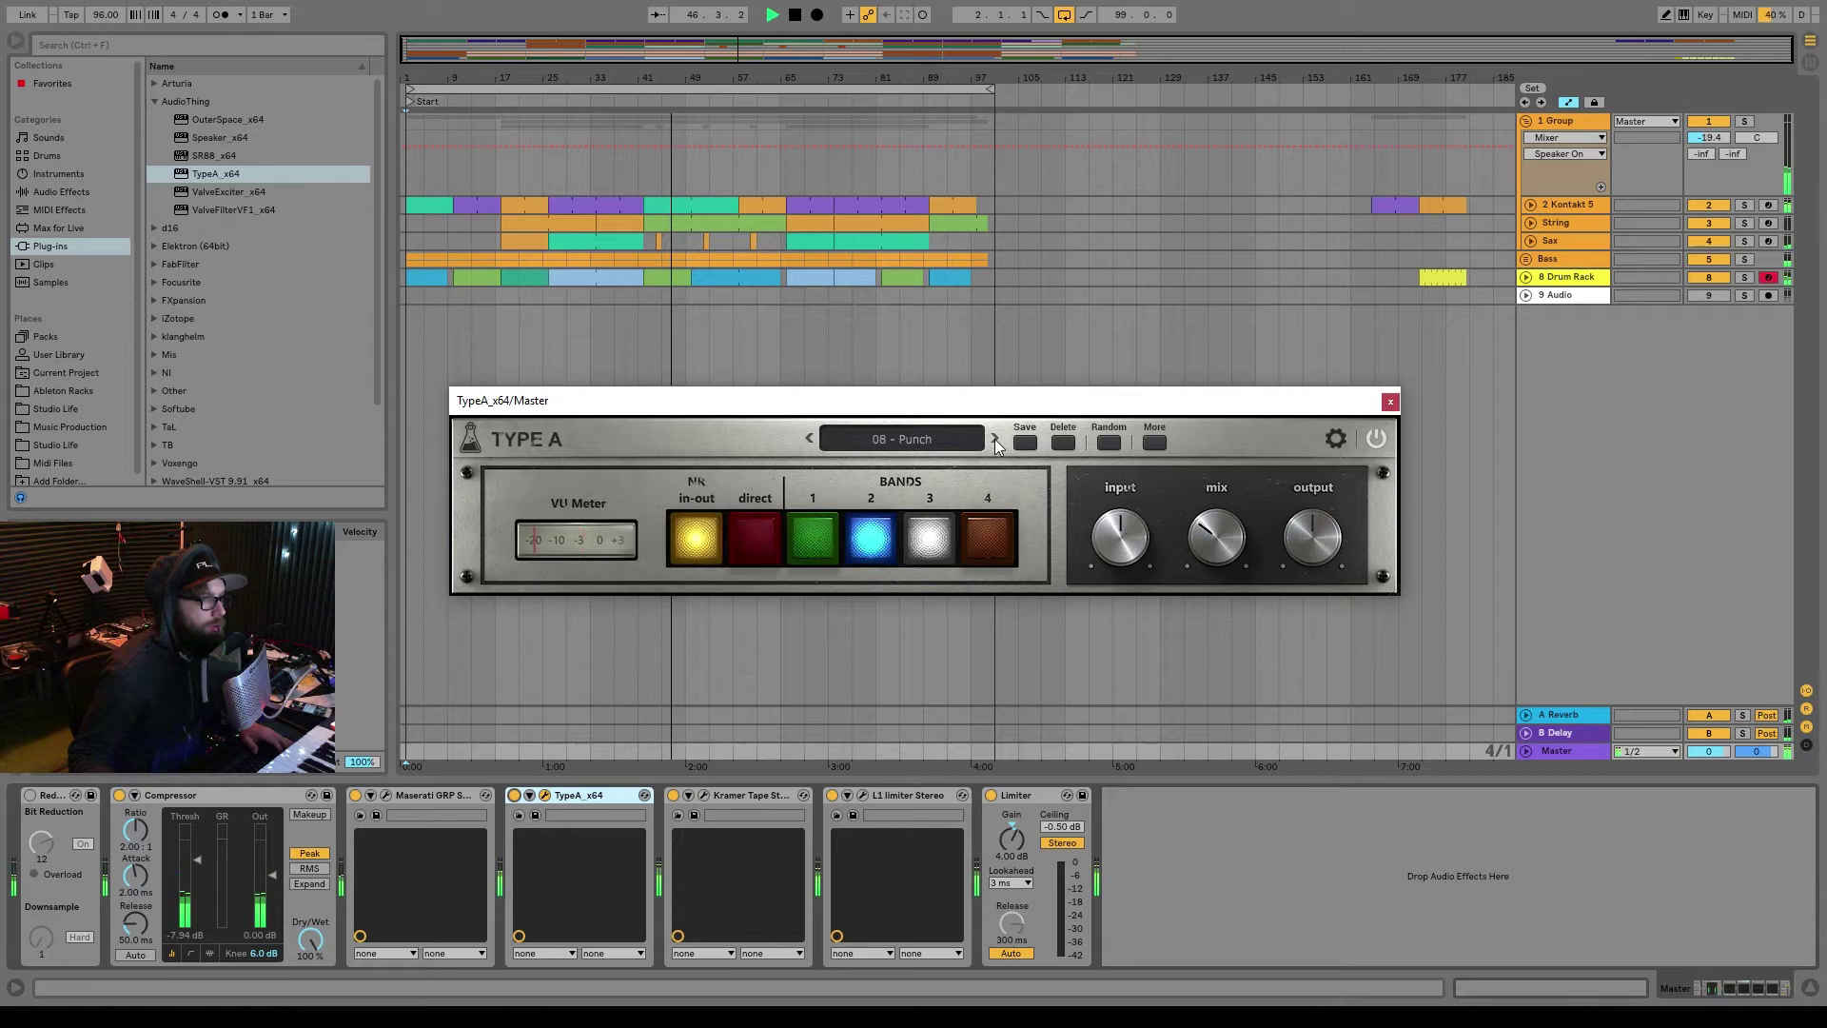
Step: Continue past 09 - Wrong and 11 - Submarine, wrap to 01 - Default, and show the tuning controls
{"action": "left_click", "coordinate": [995, 439]}
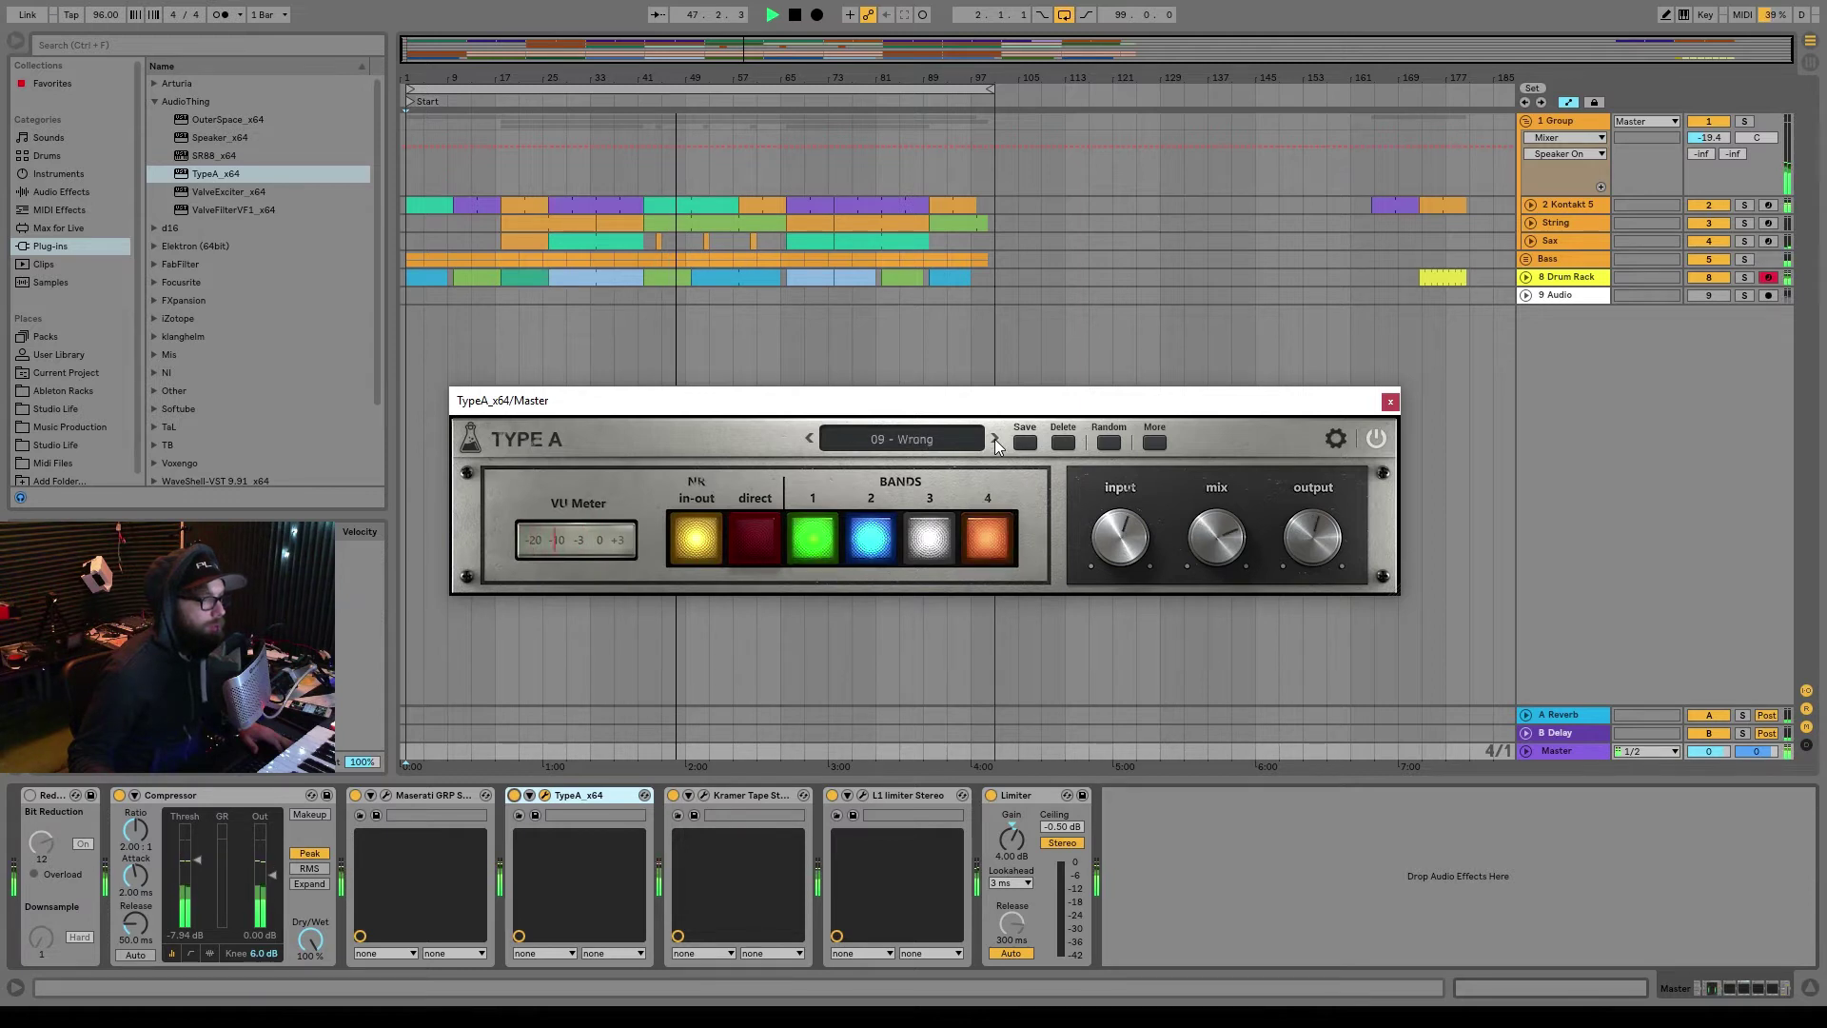
{"action": "left_click", "coordinate": [996, 440]}
{"action": "left_click", "coordinate": [995, 440]}
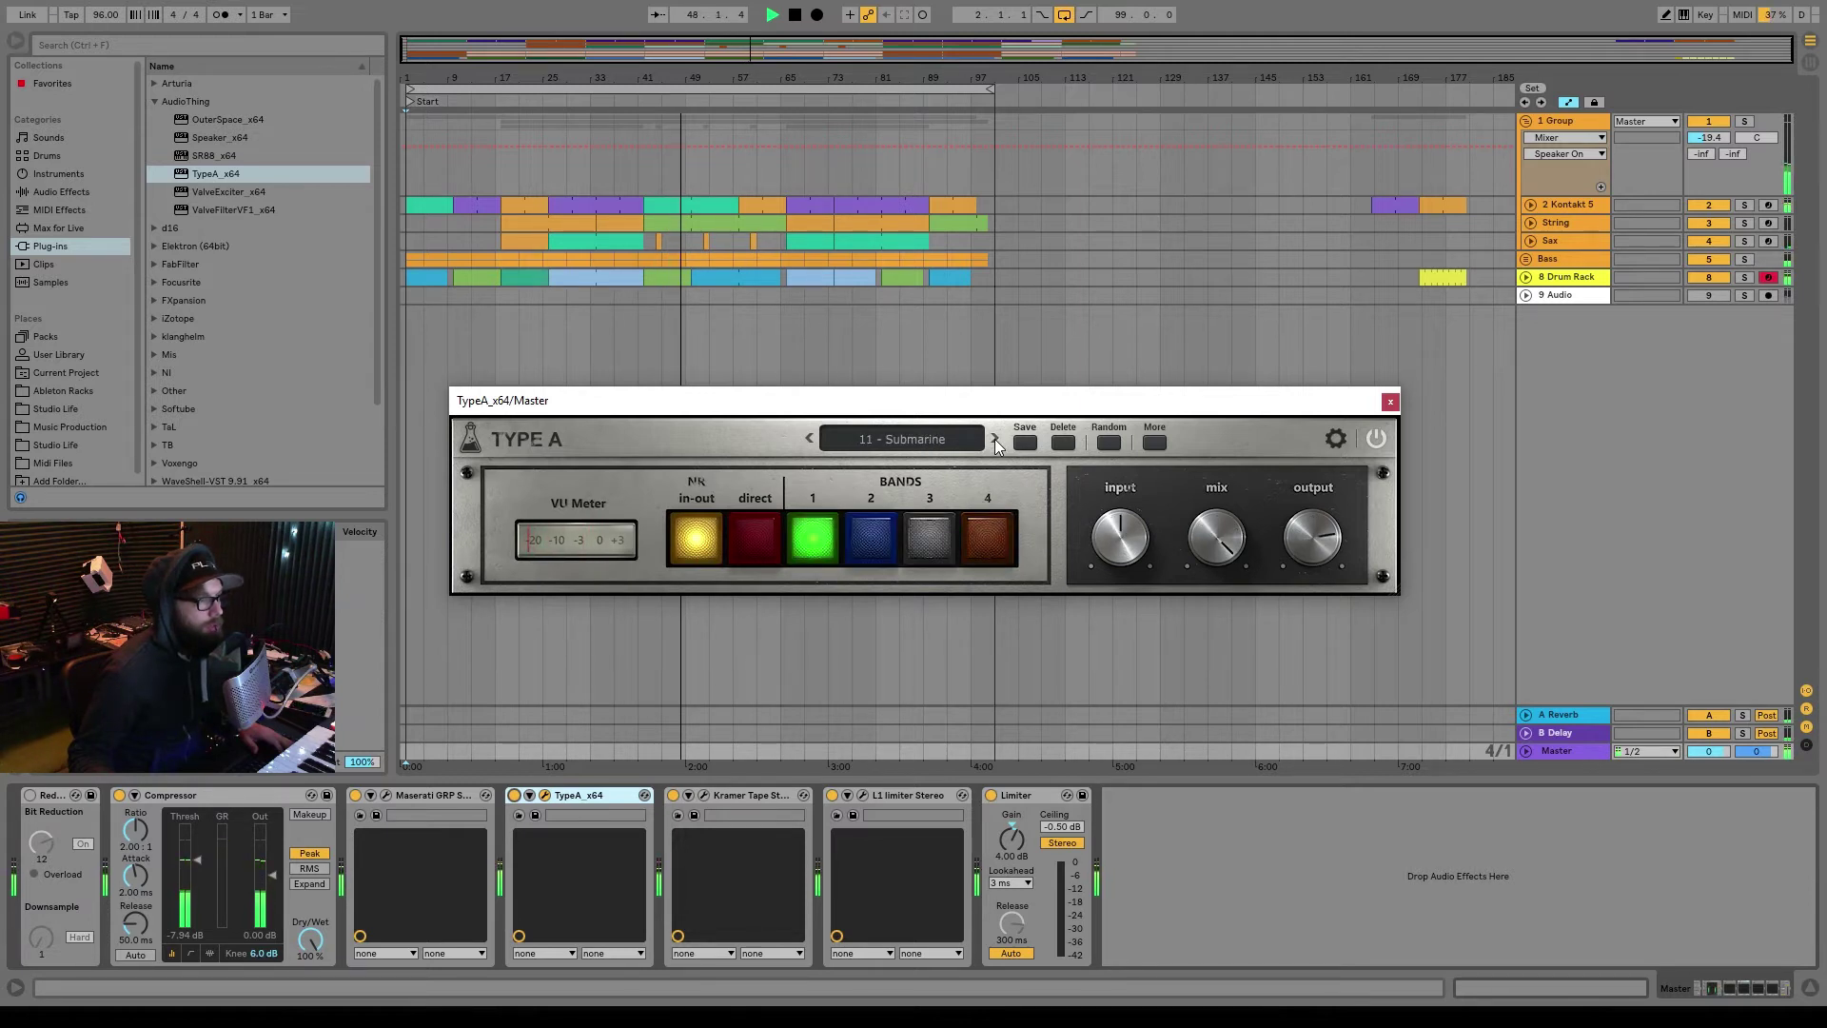
{"action": "left_click", "coordinate": [996, 439]}
{"action": "left_click", "coordinate": [996, 440]}
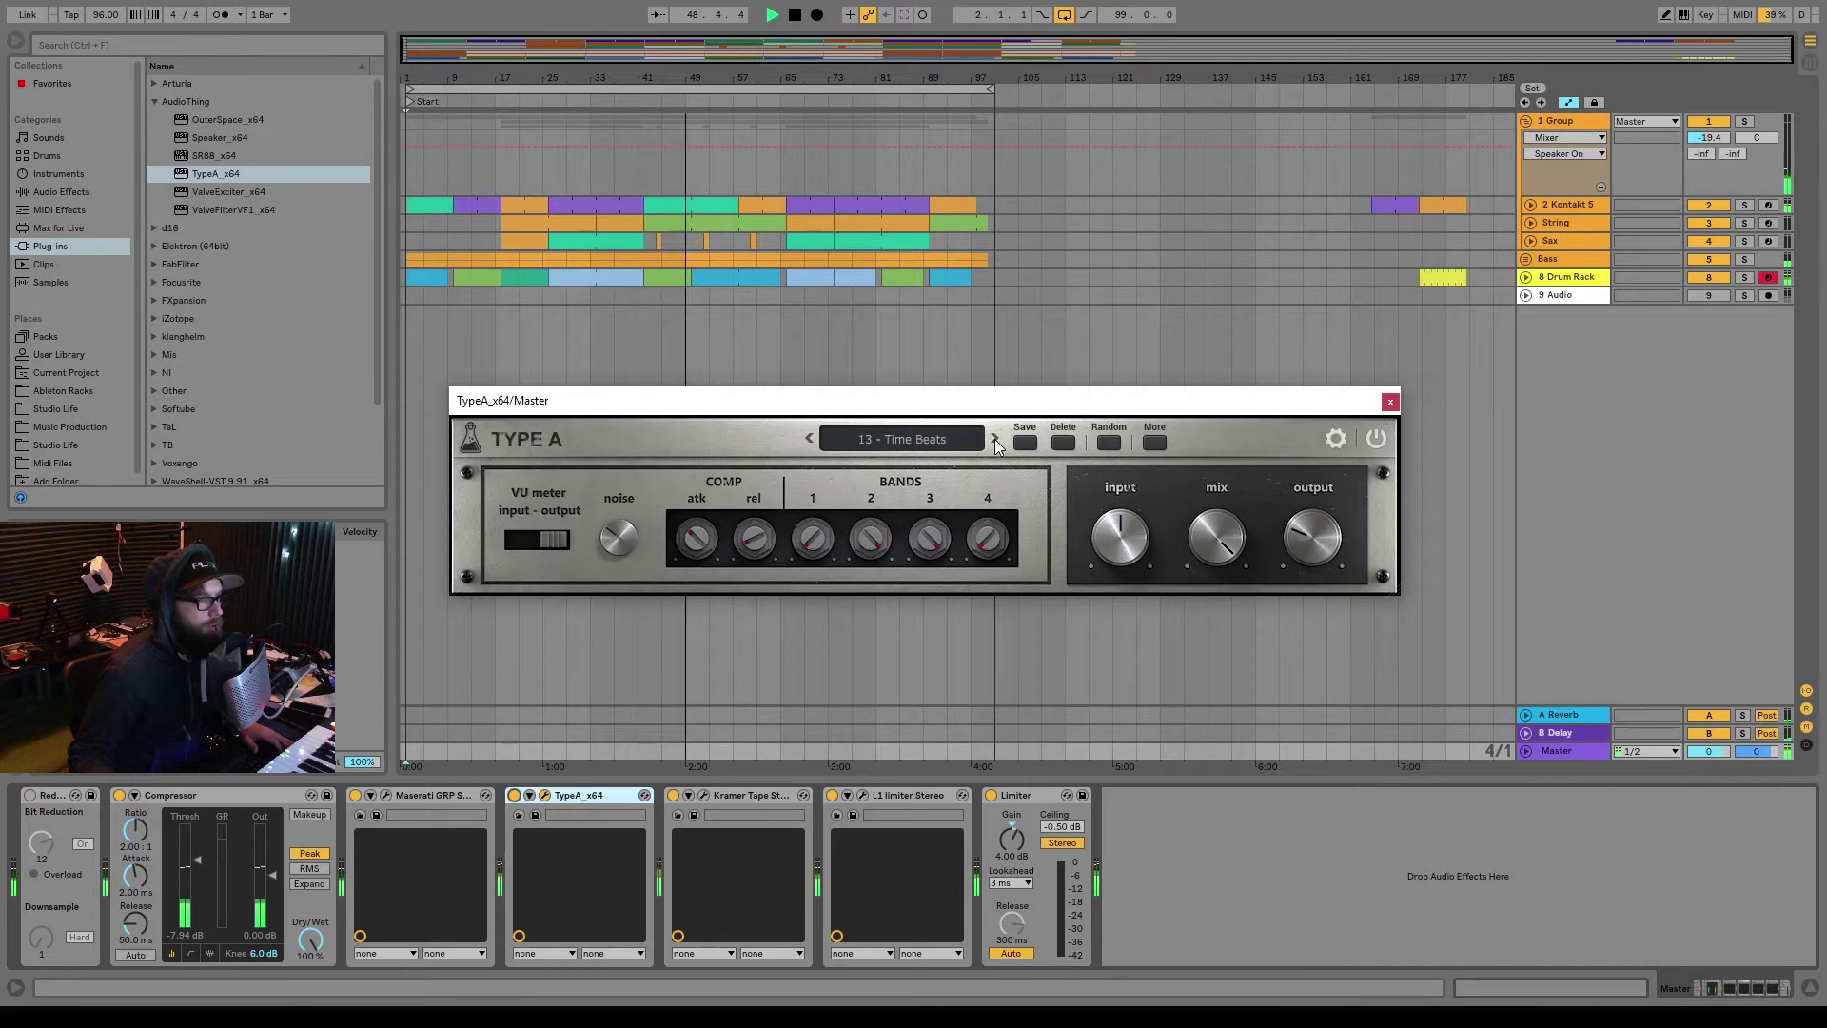
{"action": "left_click", "coordinate": [996, 440]}
{"action": "left_click", "coordinate": [996, 440]}
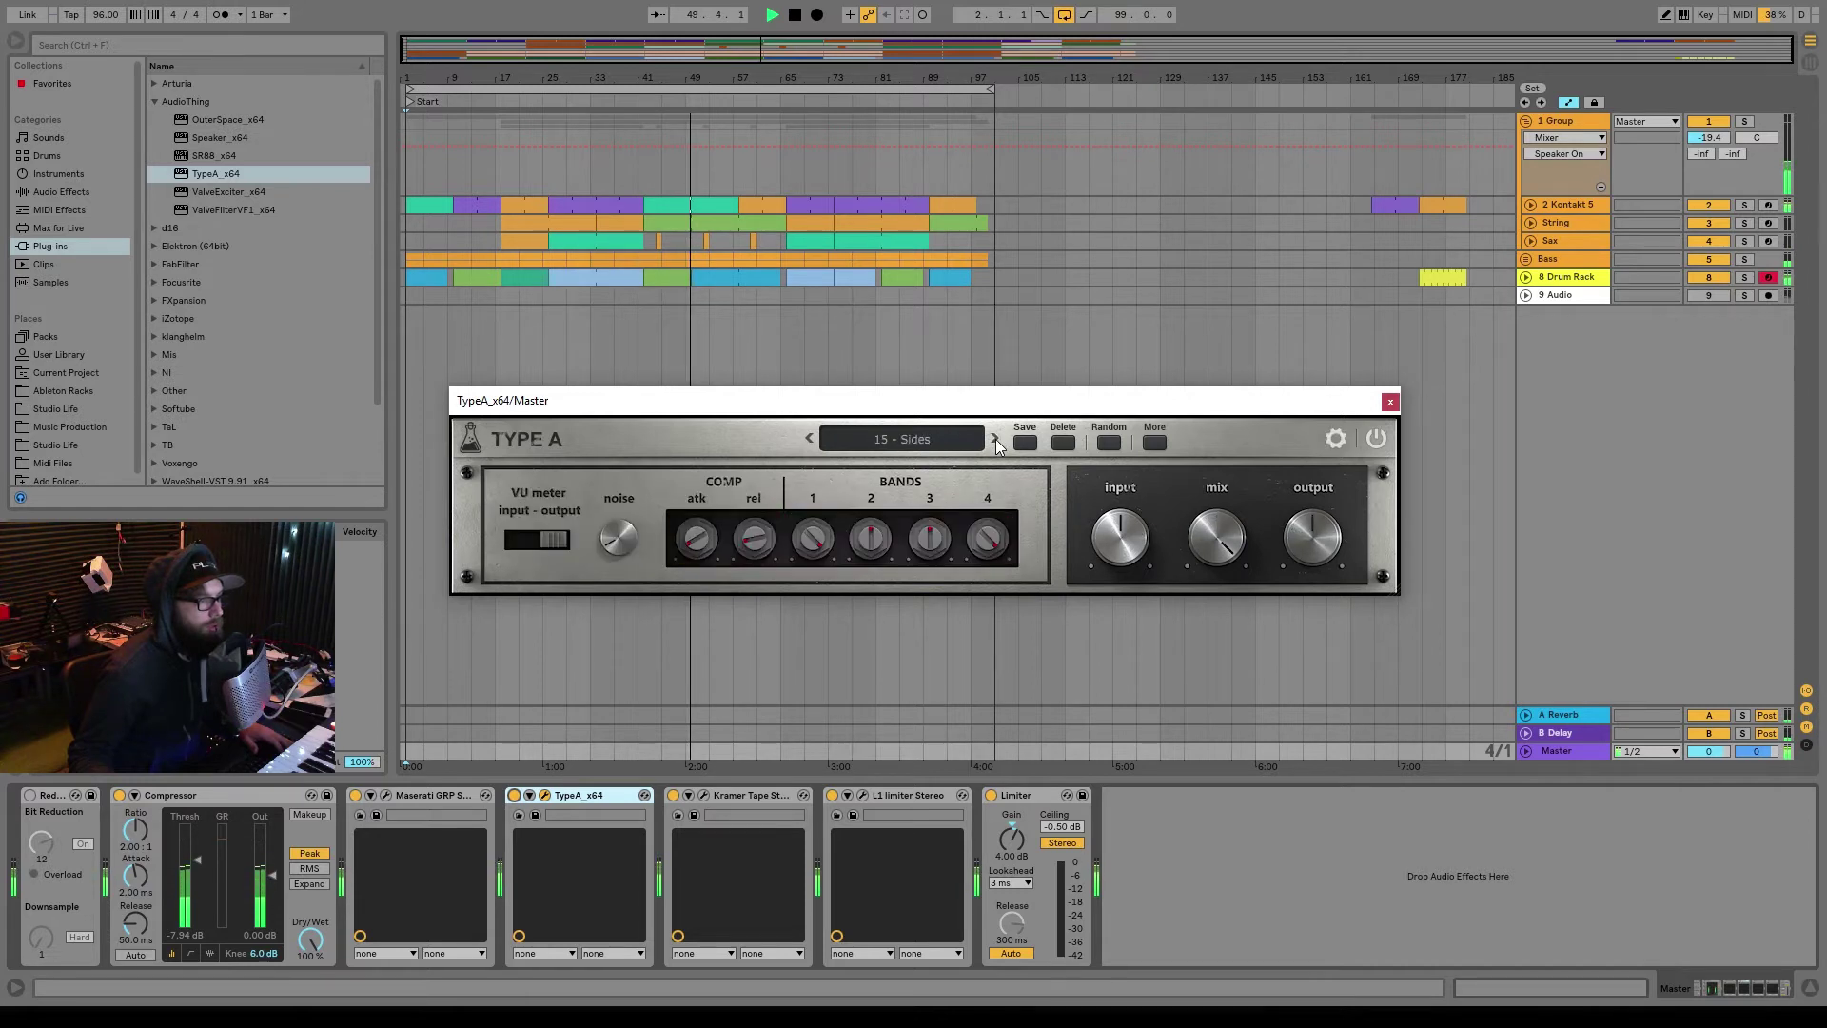
{"action": "left_click", "coordinate": [995, 439]}
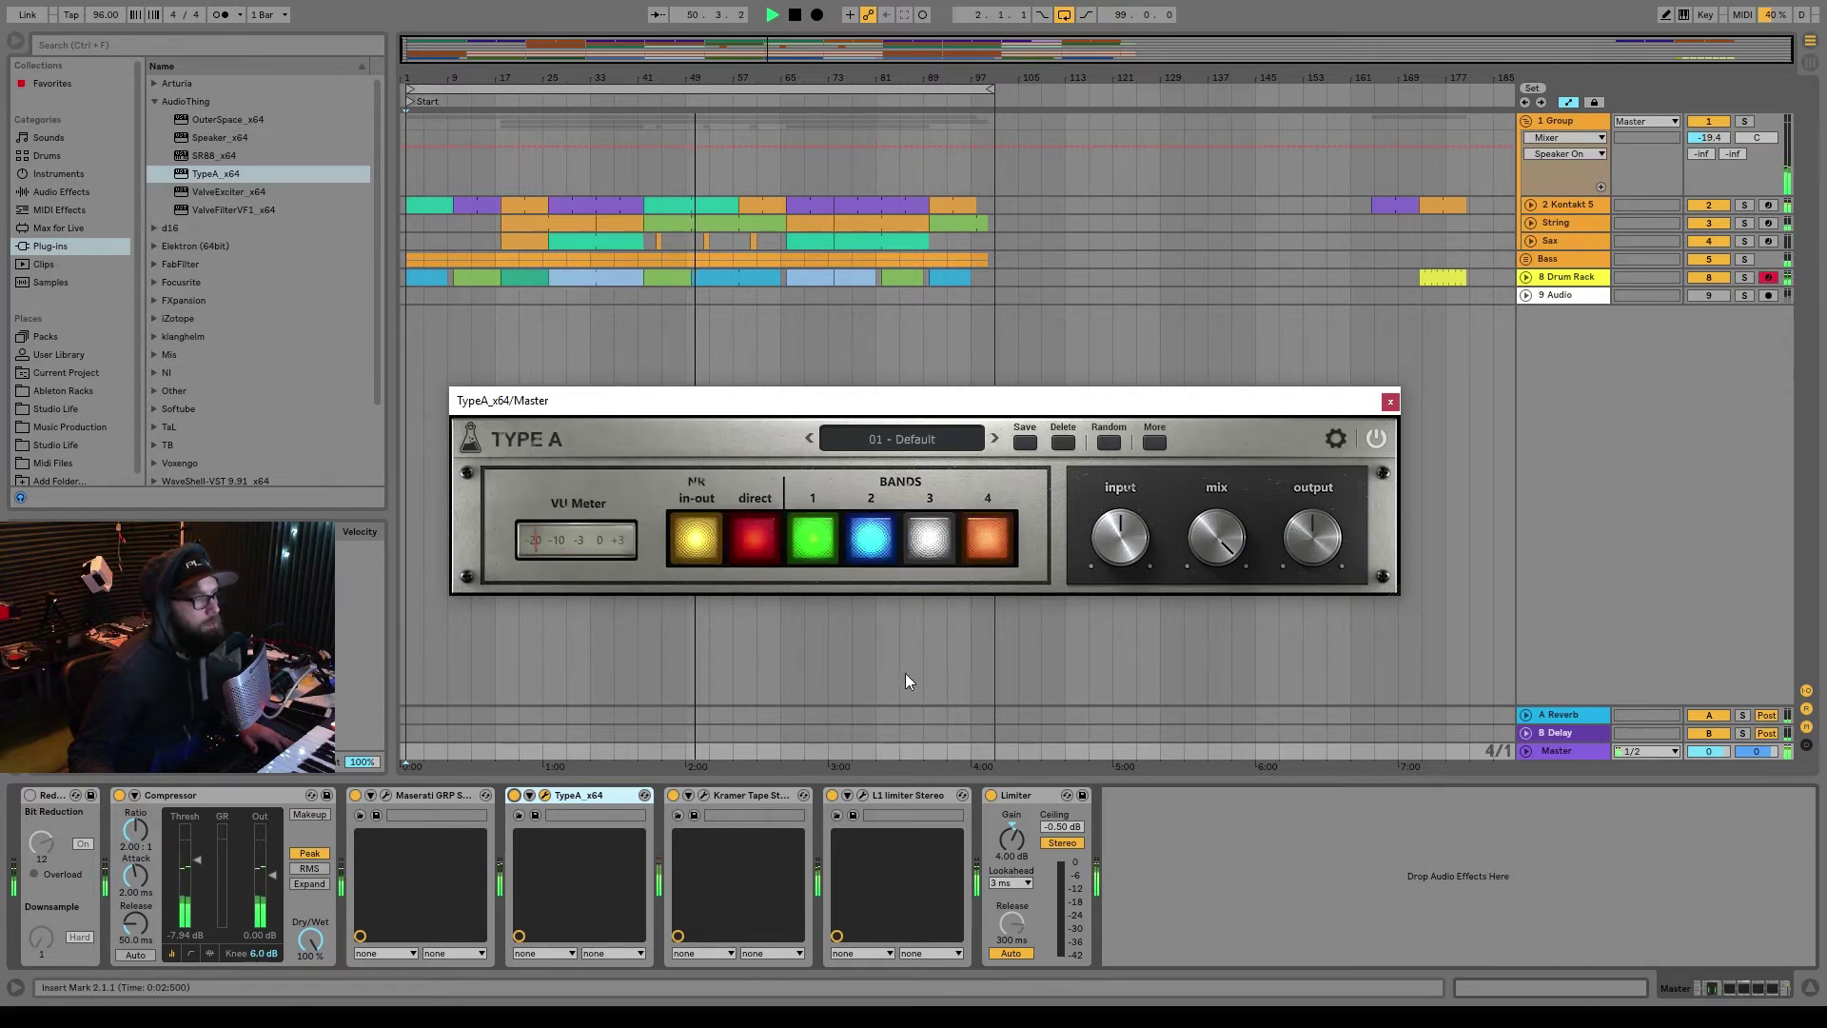
{"action": "left_click", "coordinate": [1325, 441]}
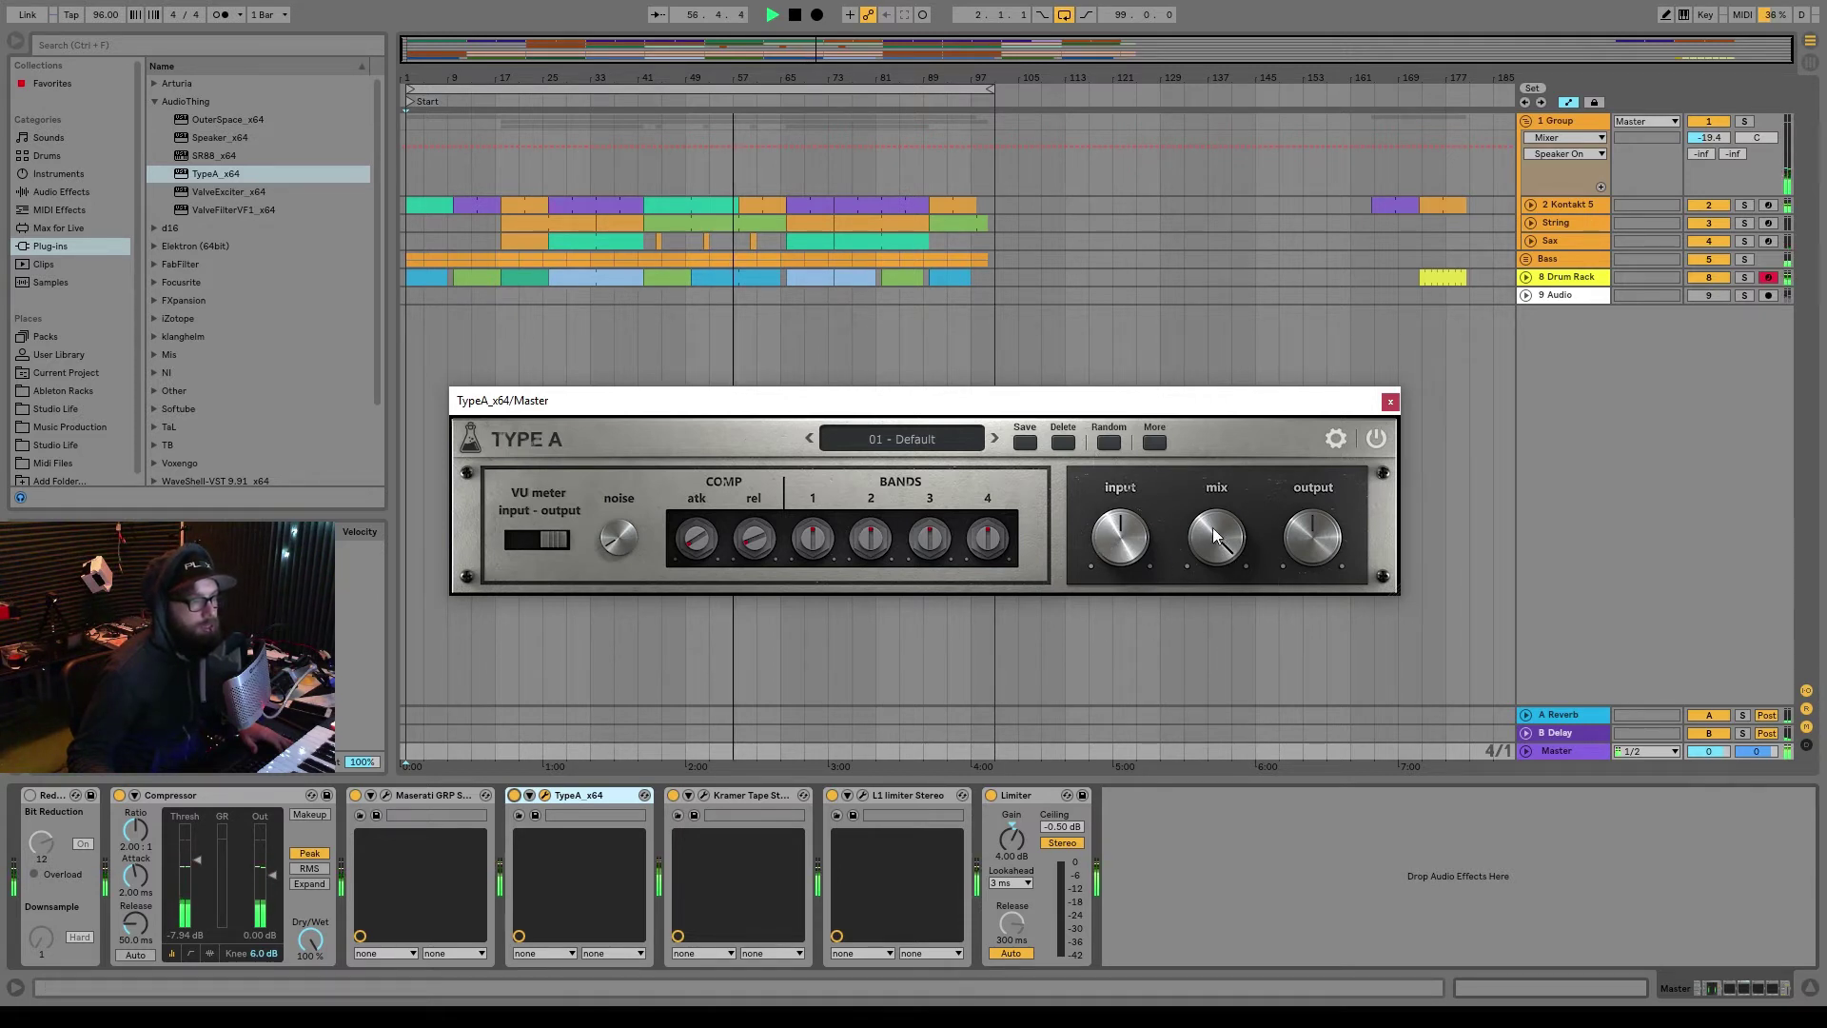
Step: Raise TypeA's mix, then switch off NR in-out, direct, and three band stages including bands 3 and 4
{"action": "left_click_drag", "start_coordinate": [1207, 562], "coordinate": [1202, 562]}
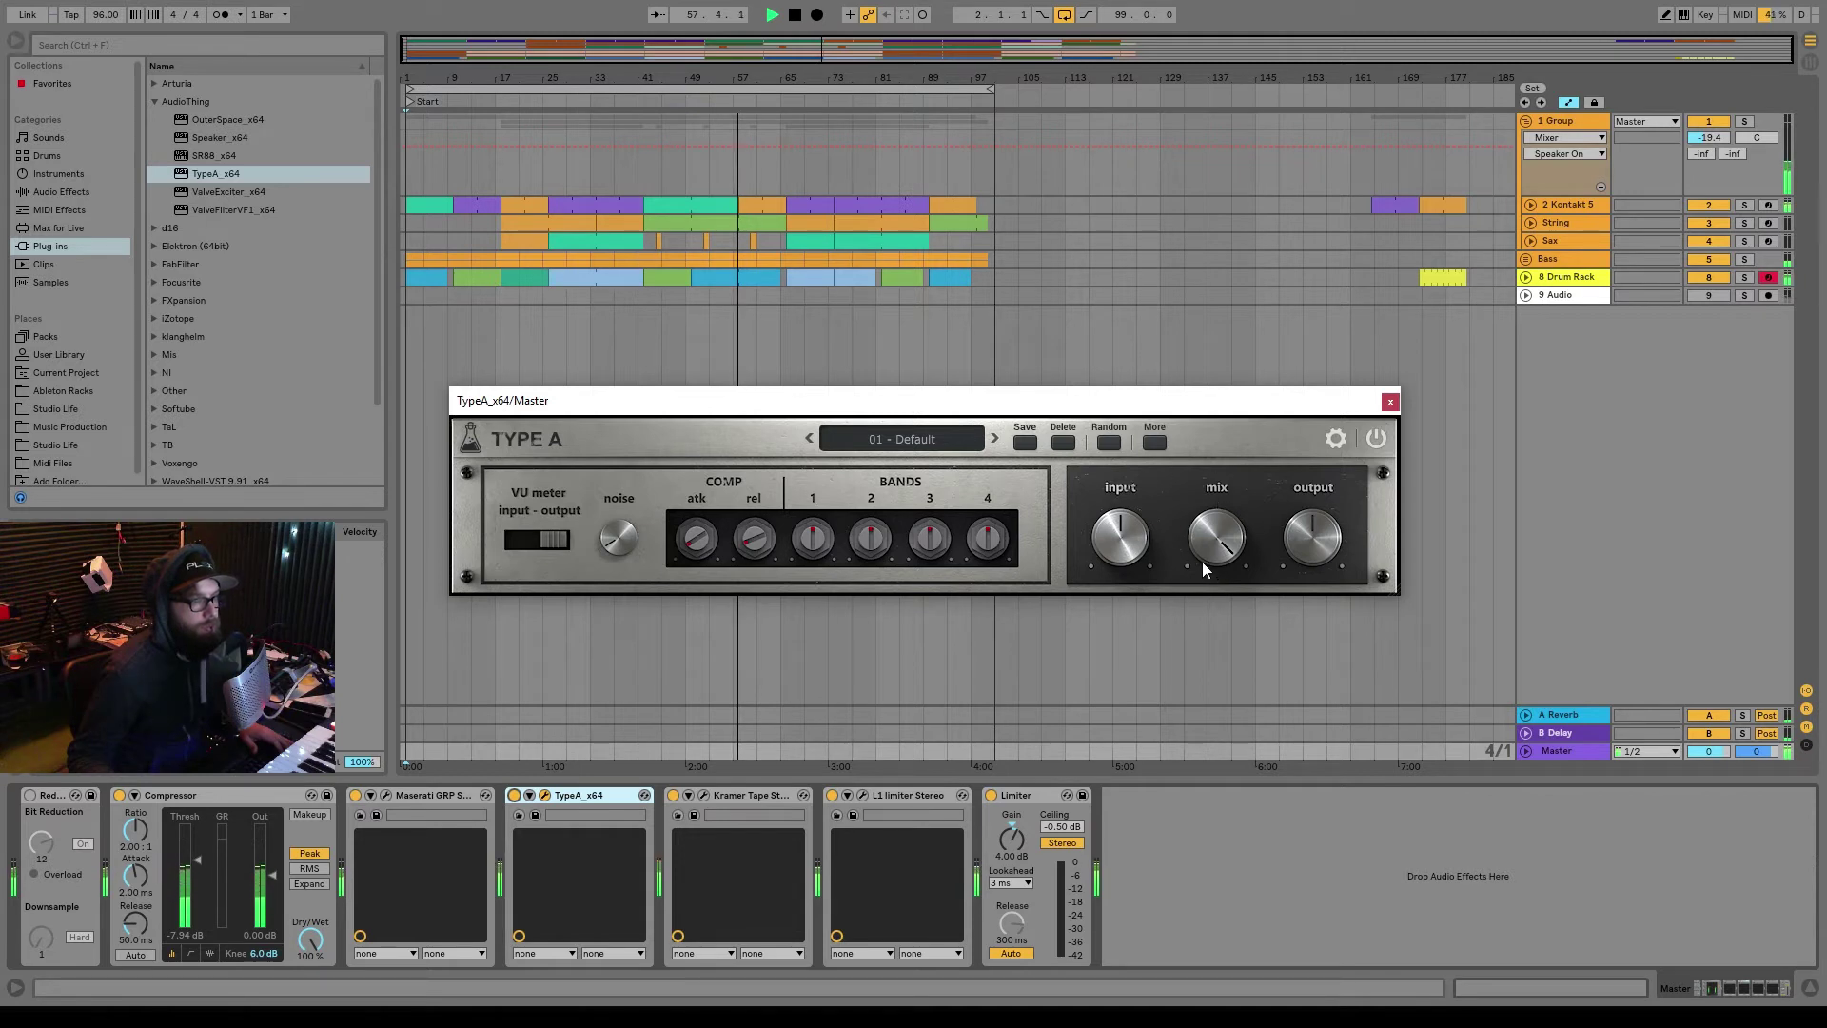
{"action": "left_click", "coordinate": [1332, 442]}
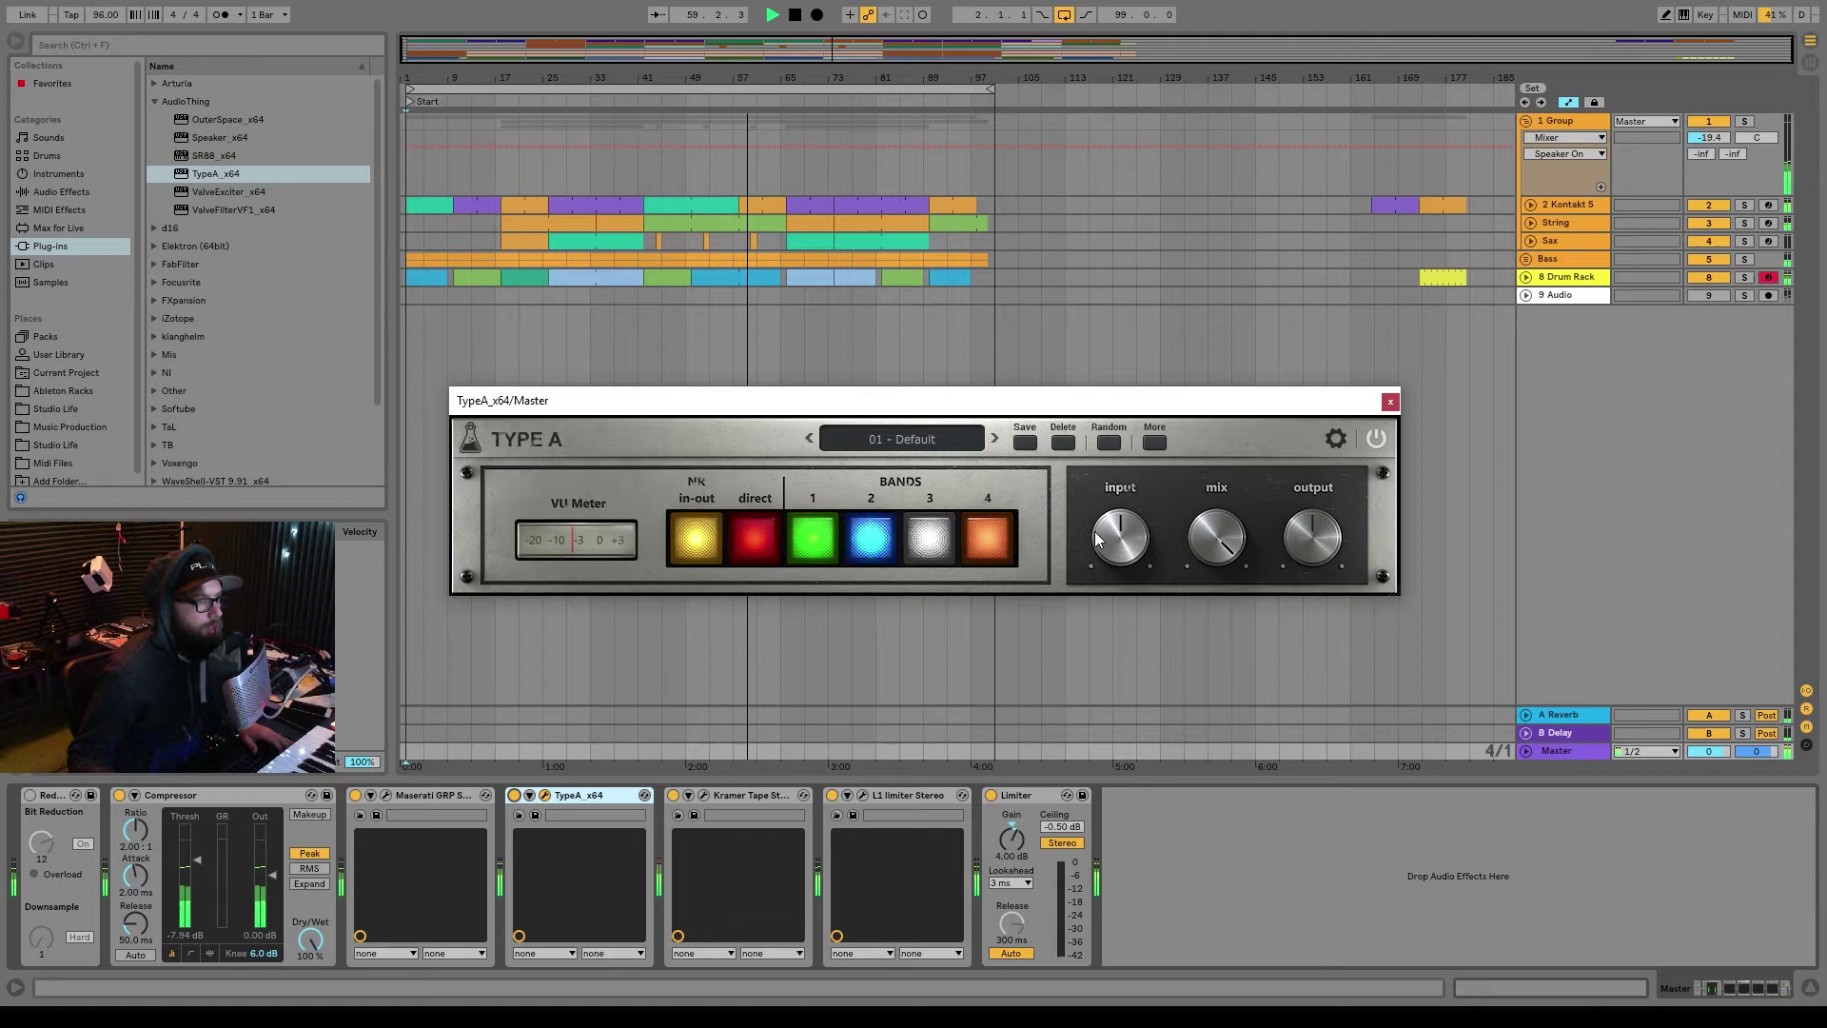
{"action": "left_click", "coordinate": [713, 557]}
{"action": "left_click", "coordinate": [745, 543]}
{"action": "left_click", "coordinate": [828, 550]}
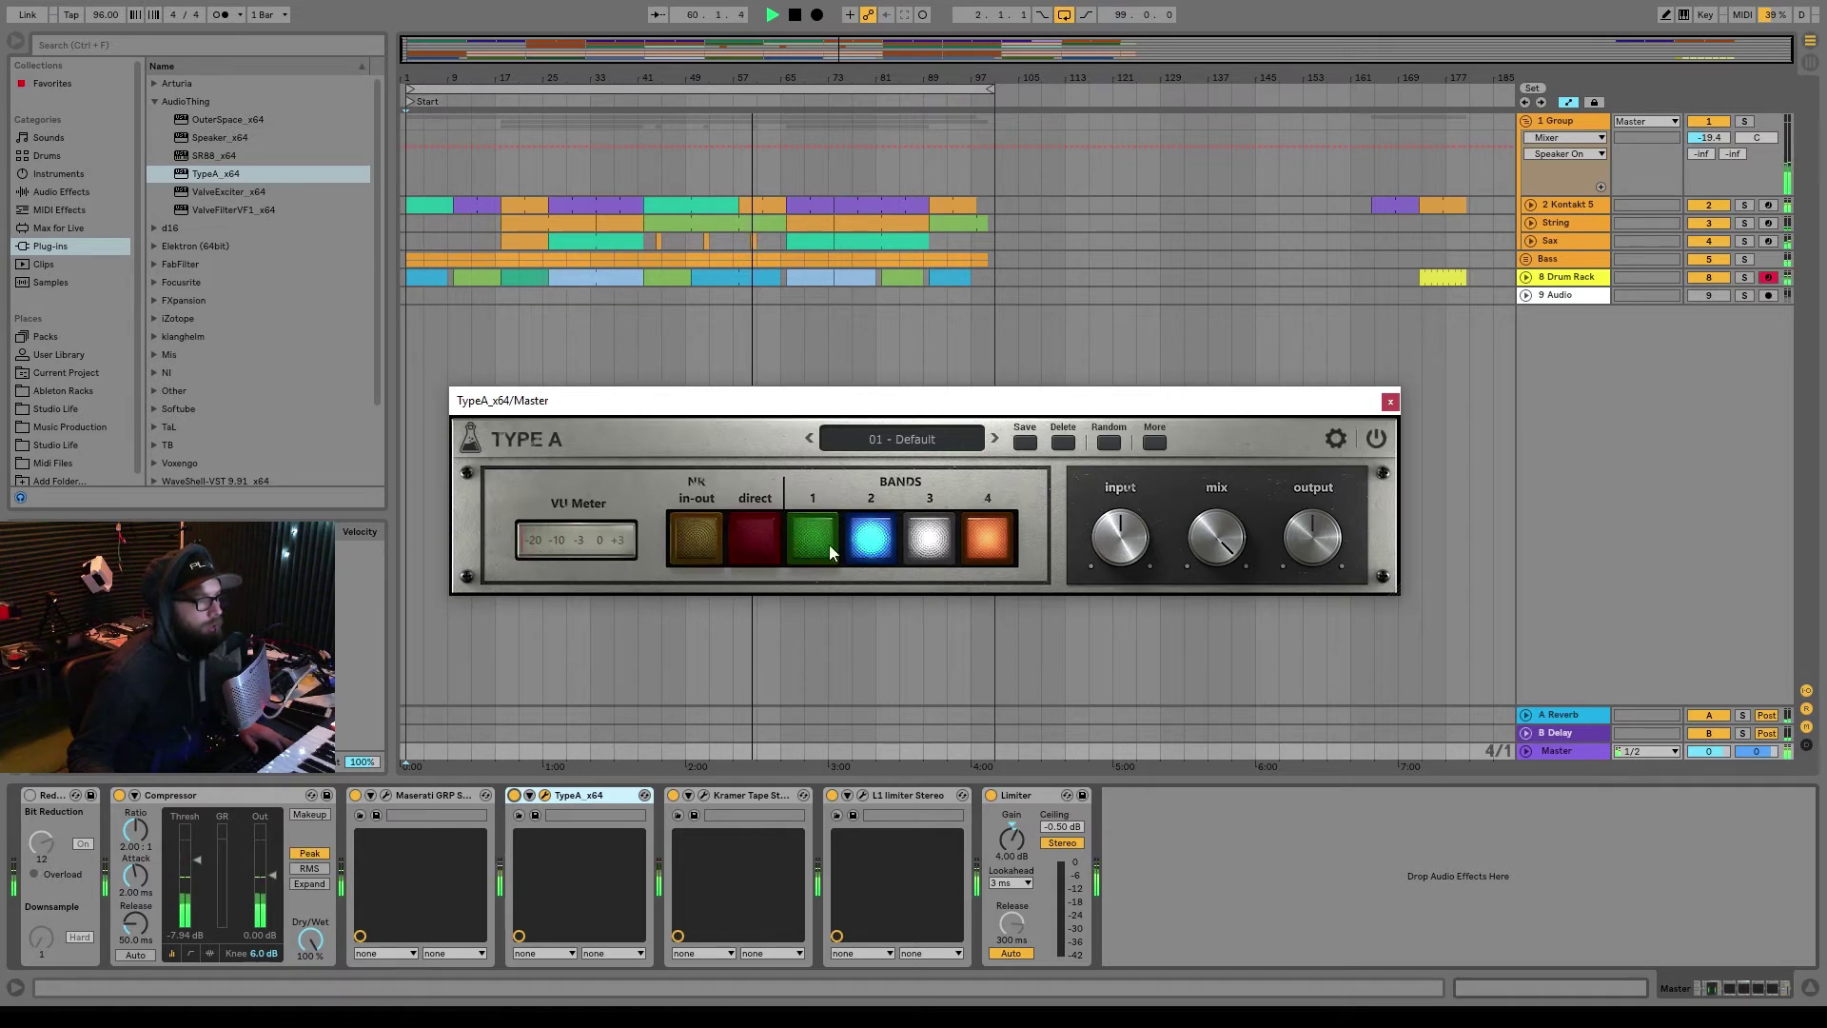
{"action": "left_click", "coordinate": [933, 547]}
{"action": "left_click", "coordinate": [980, 548]}
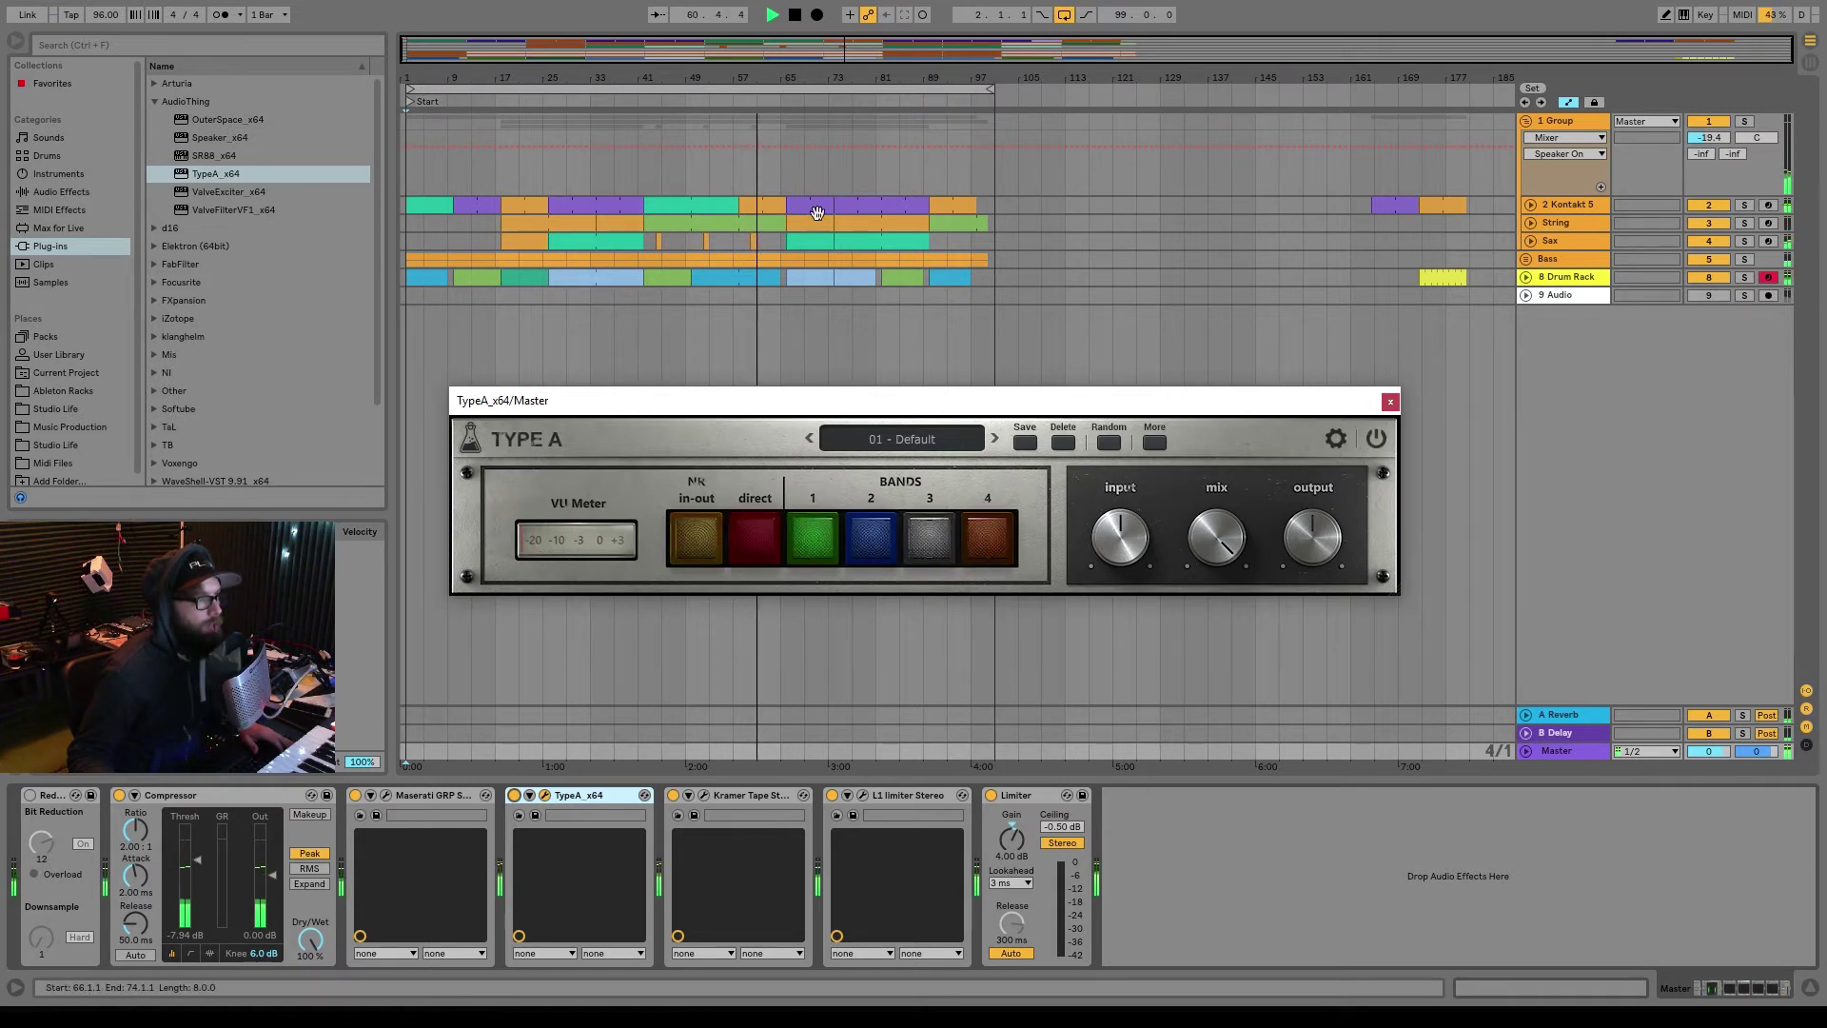
Step: Set the loop brace to bars 66–74 and zoom the arrangement around it
{"action": "left_click_drag", "start_coordinate": [409, 88], "coordinate": [791, 150]}
{"action": "left_click_drag", "start_coordinate": [762, 78], "coordinate": [773, 92]}
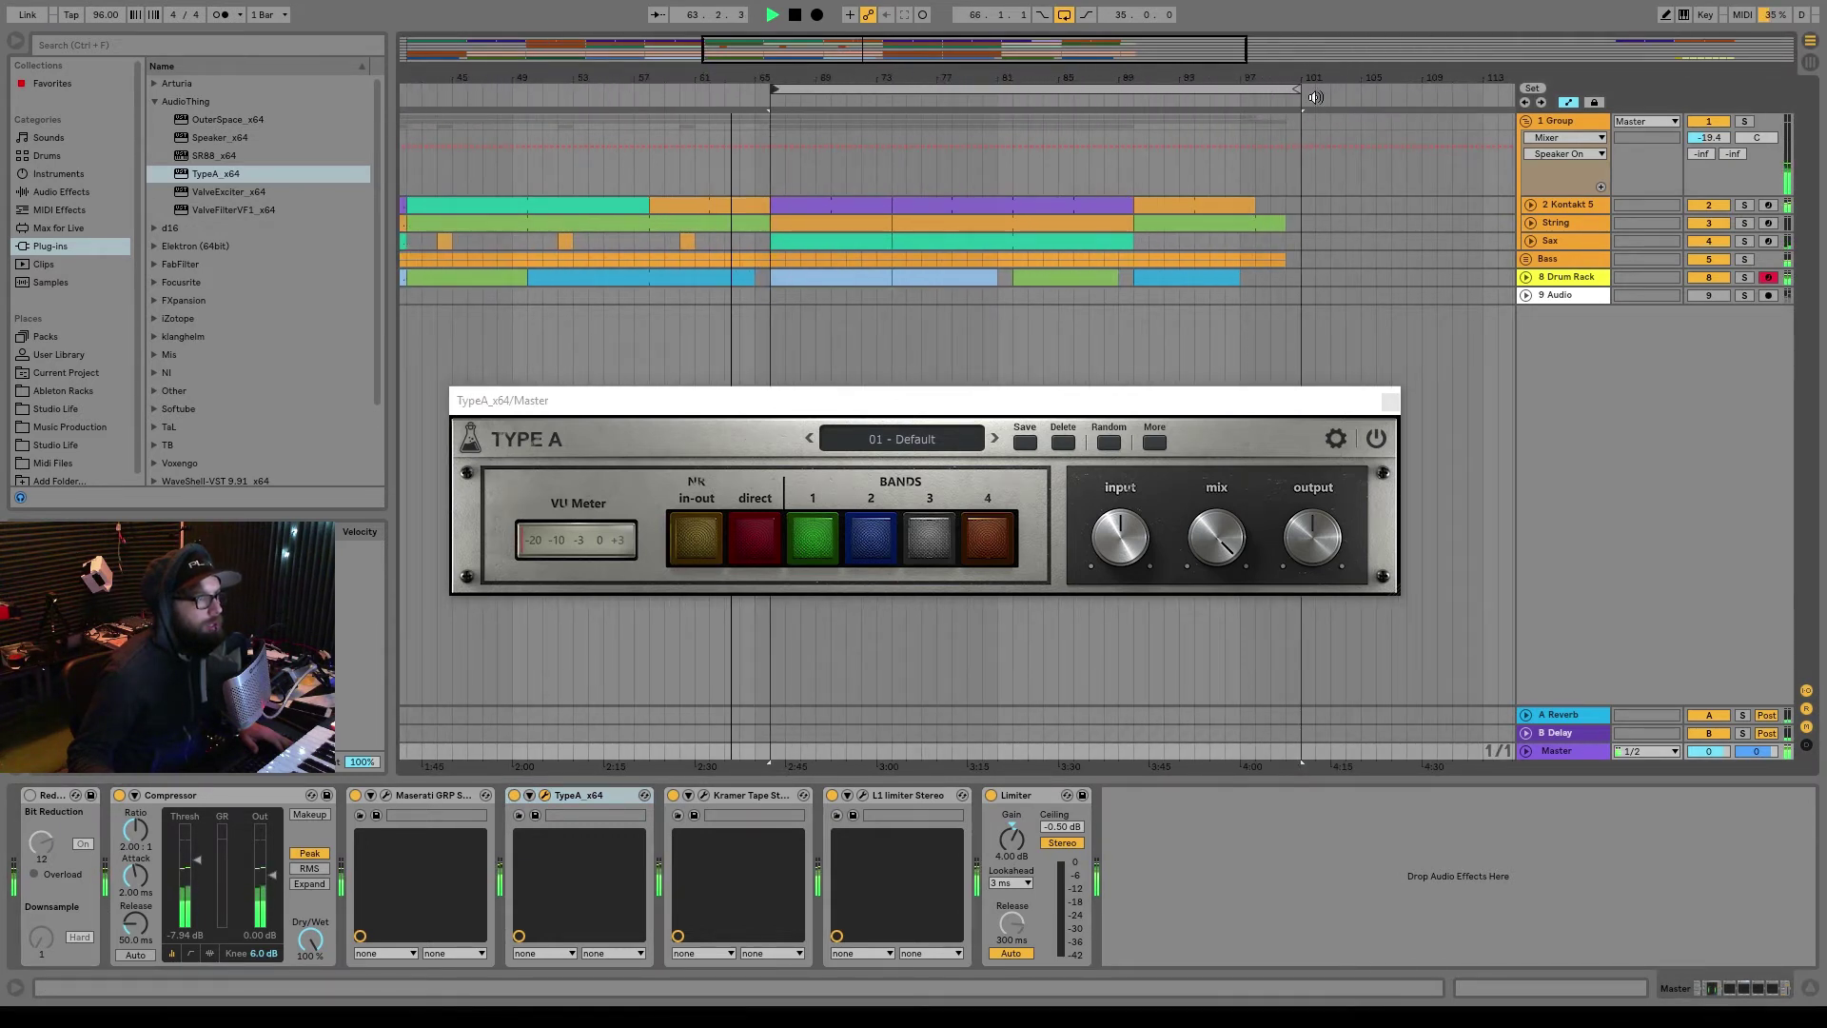
{"action": "left_click_drag", "start_coordinate": [1300, 91], "coordinate": [889, 93]}
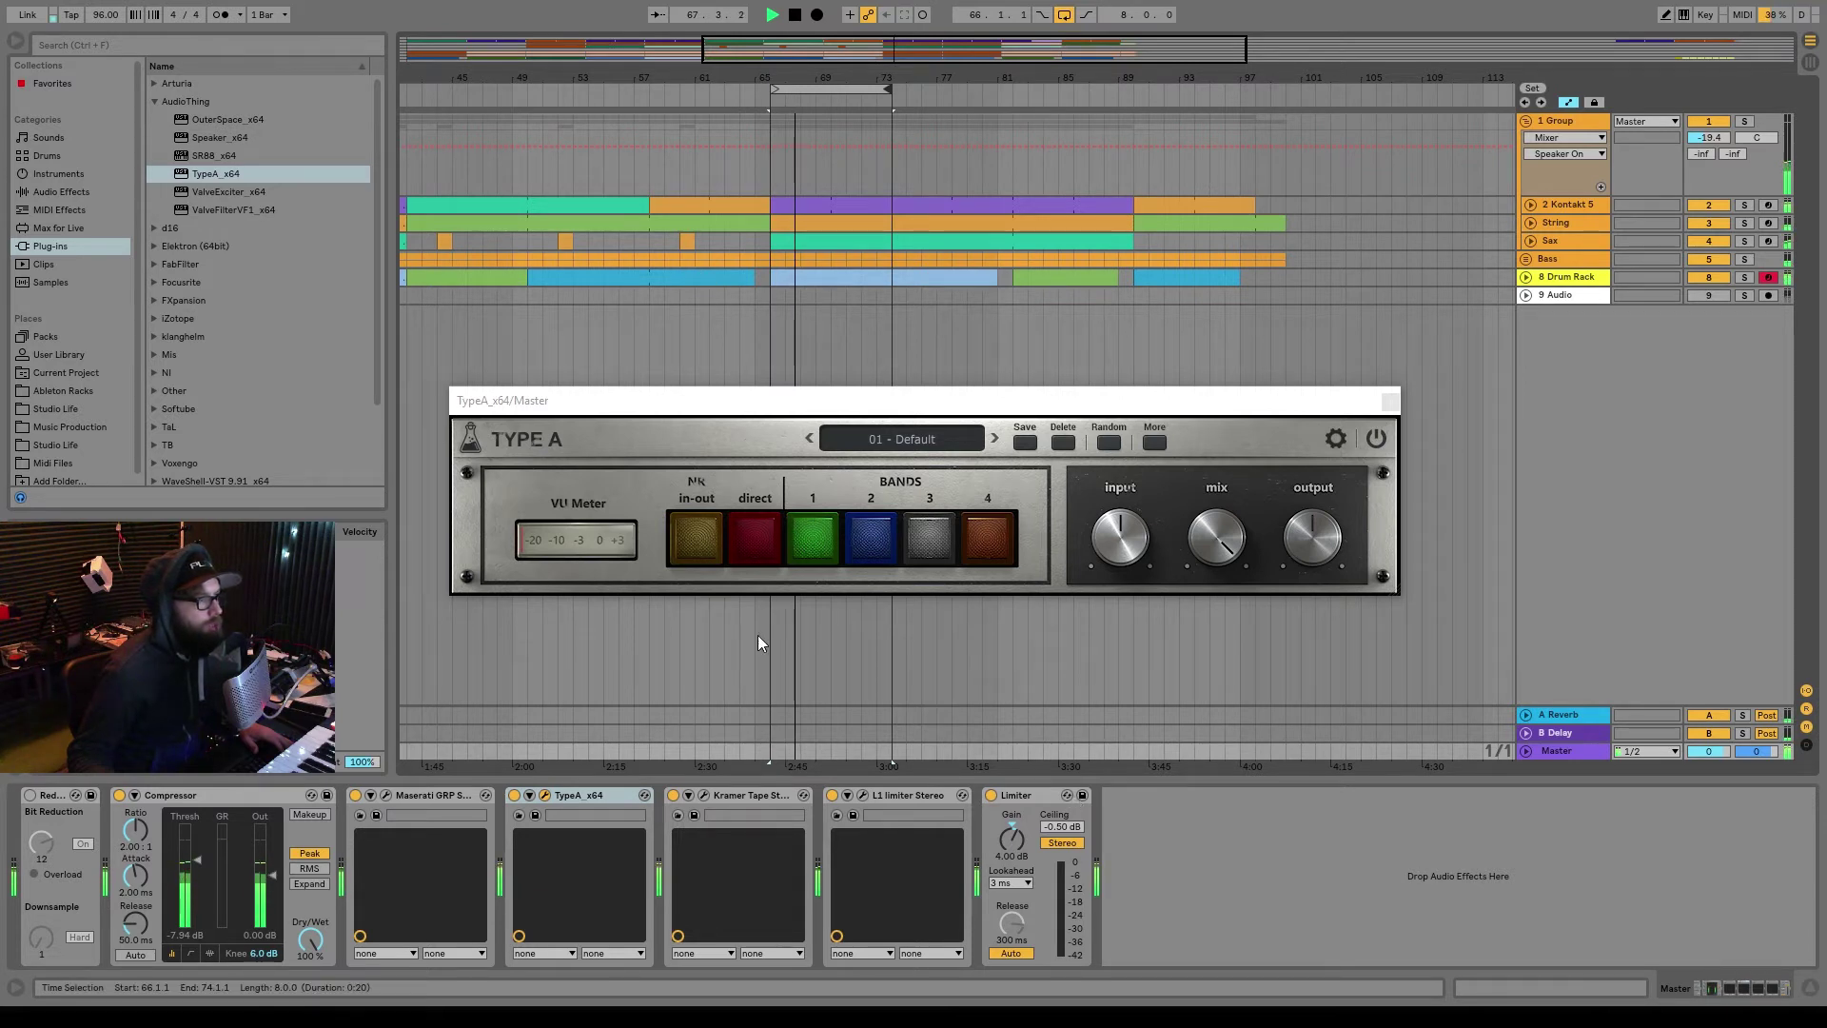
Step: Turn TypeA's NR in-out back on while leaving direct off
{"action": "left_click", "coordinate": [704, 558]}
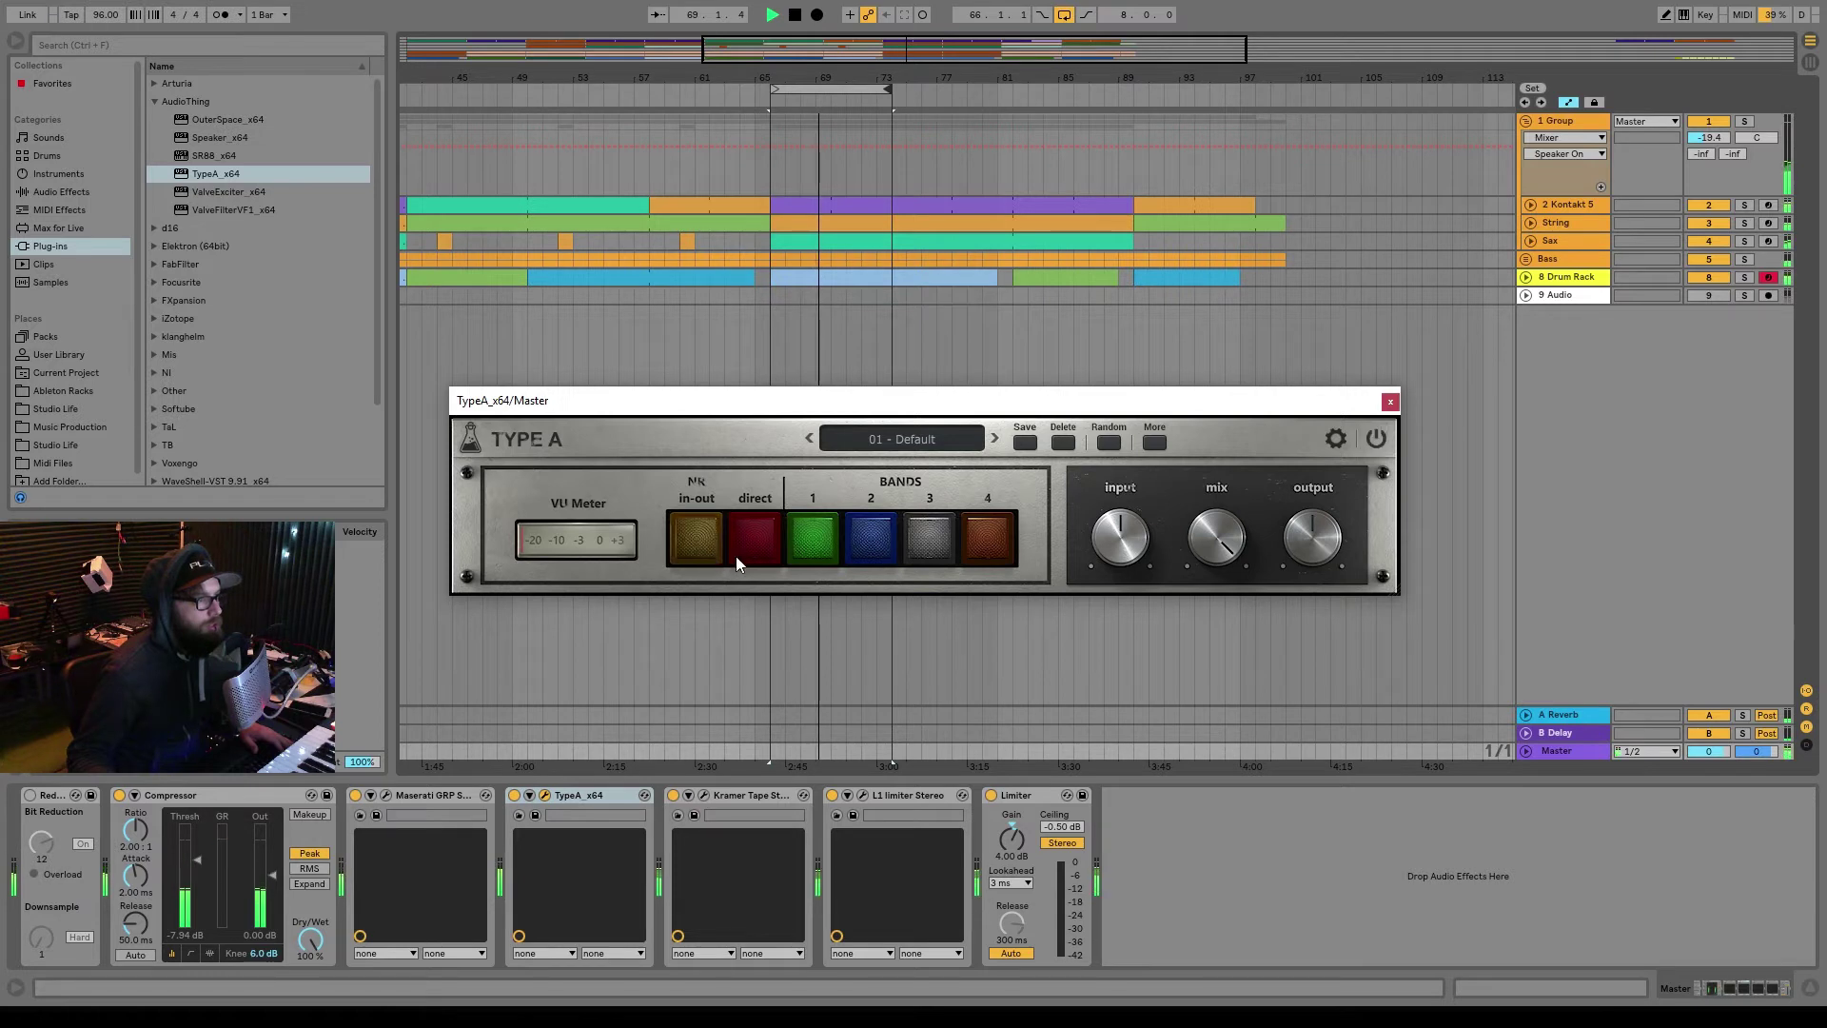
{"action": "left_click", "coordinate": [754, 562]}
{"action": "left_click", "coordinate": [710, 561]}
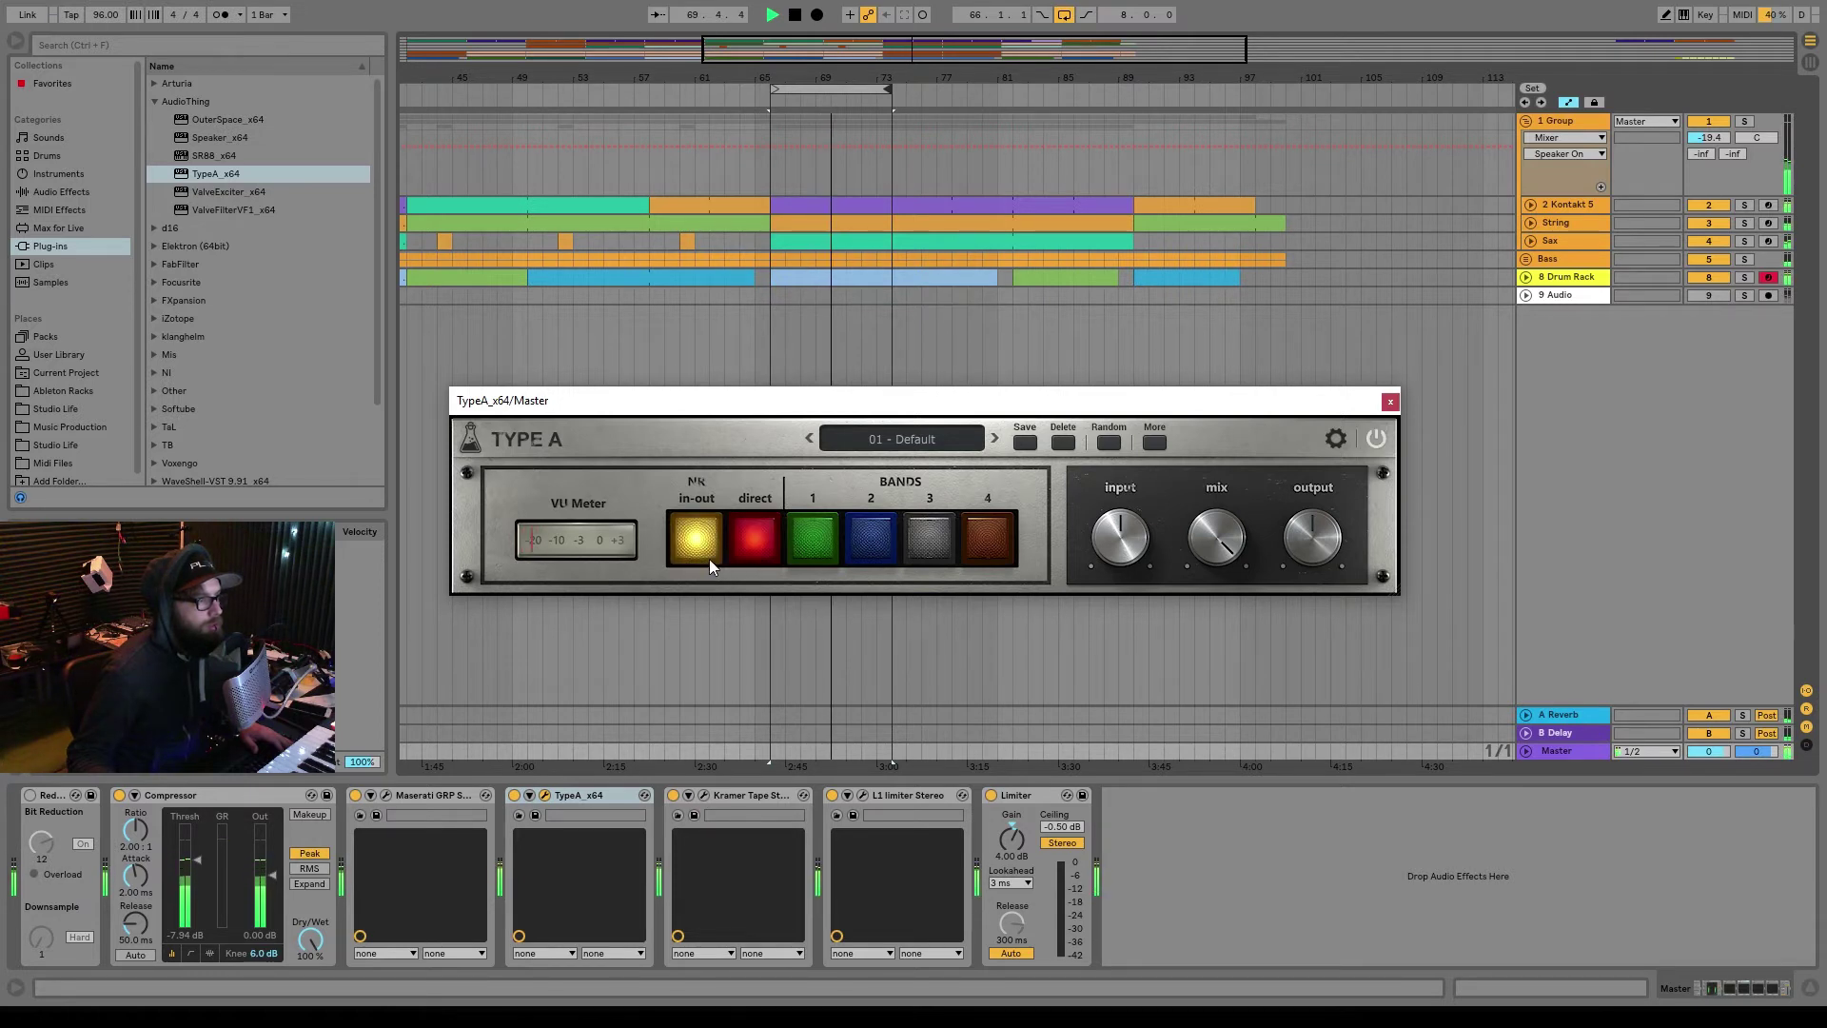
{"action": "left_click", "coordinate": [731, 558]}
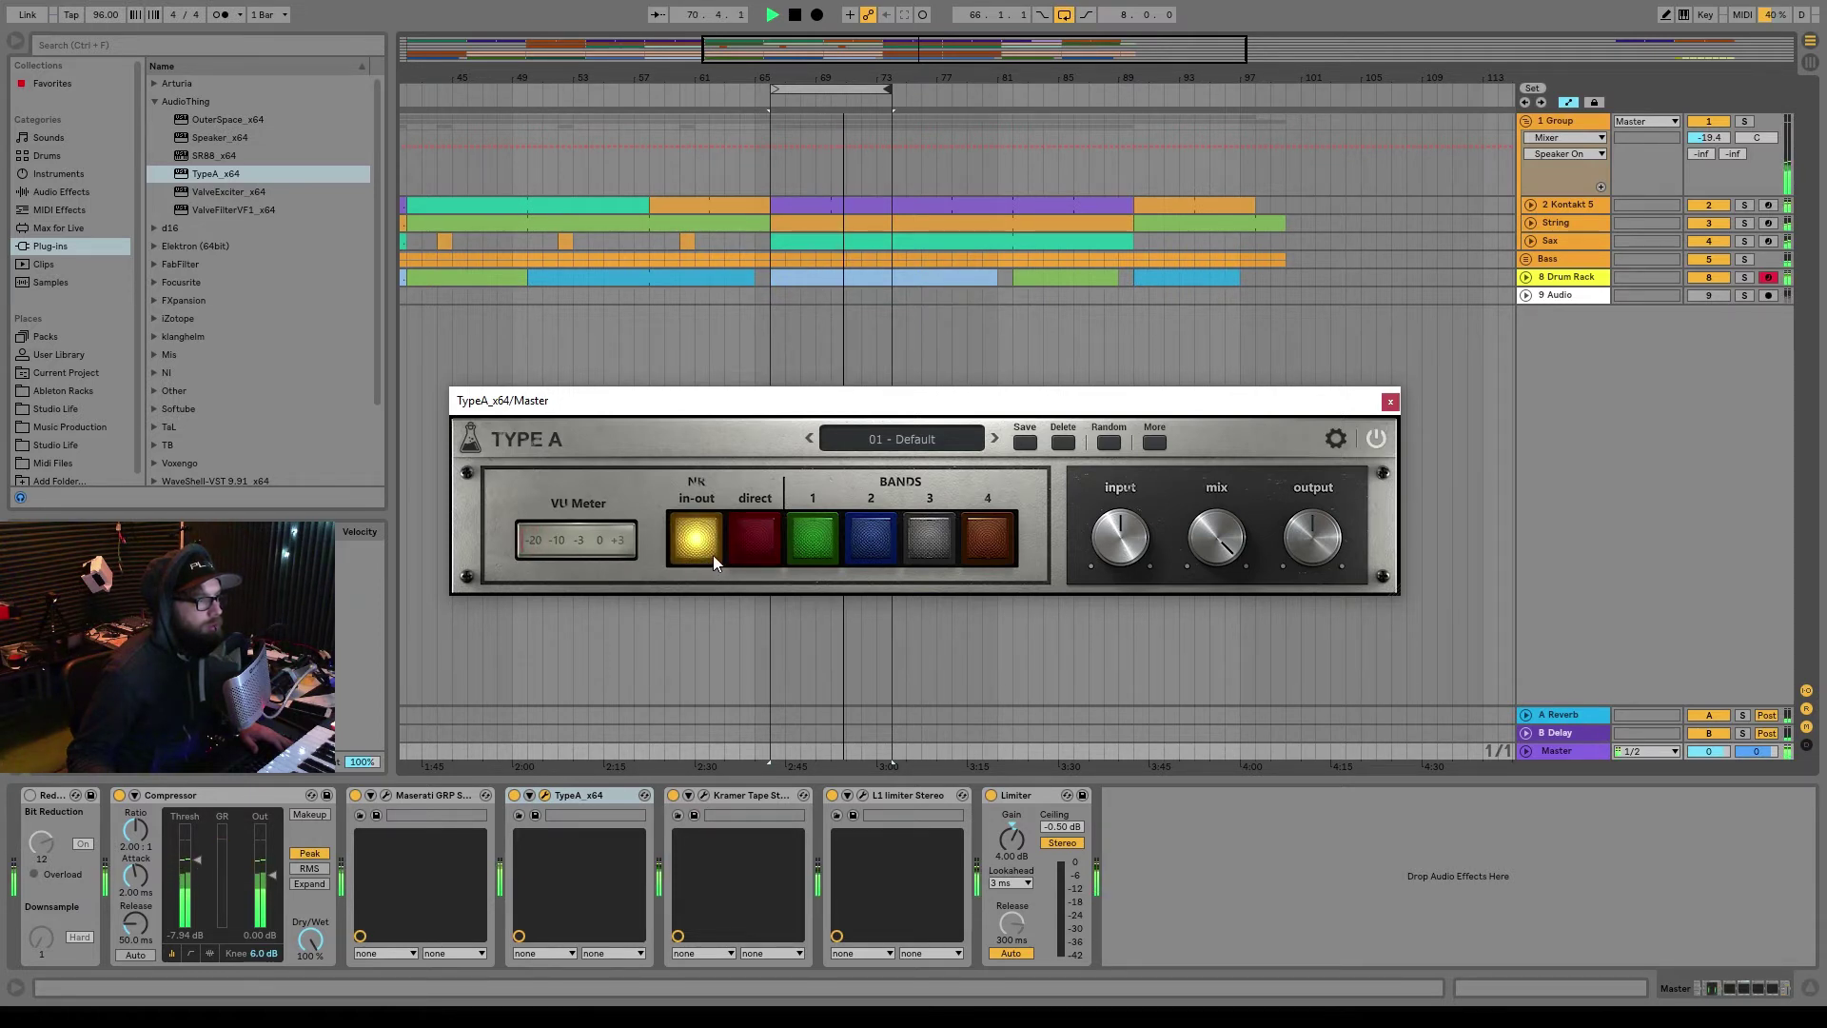
{"action": "left_click", "coordinate": [1333, 439]}
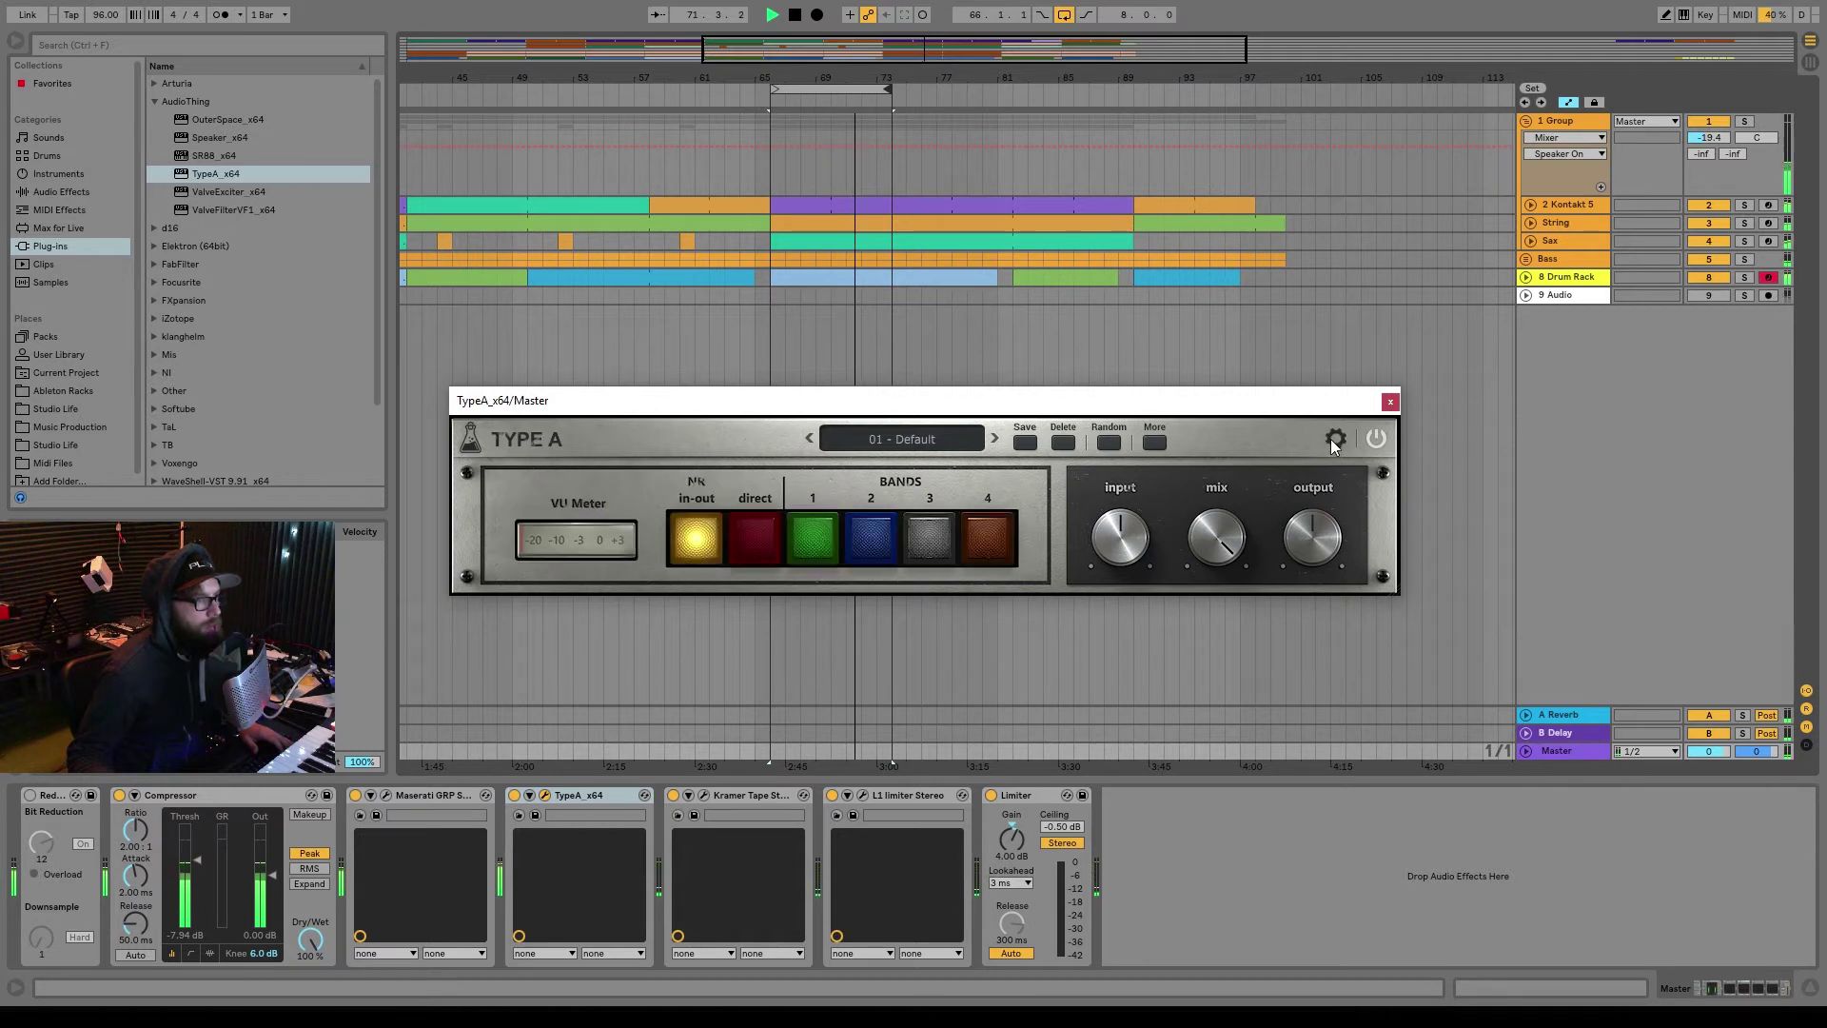
Step: Set TypeA's compressor attack to about 22.8ms and release to about 959ms
{"action": "left_click", "coordinate": [1332, 439]}
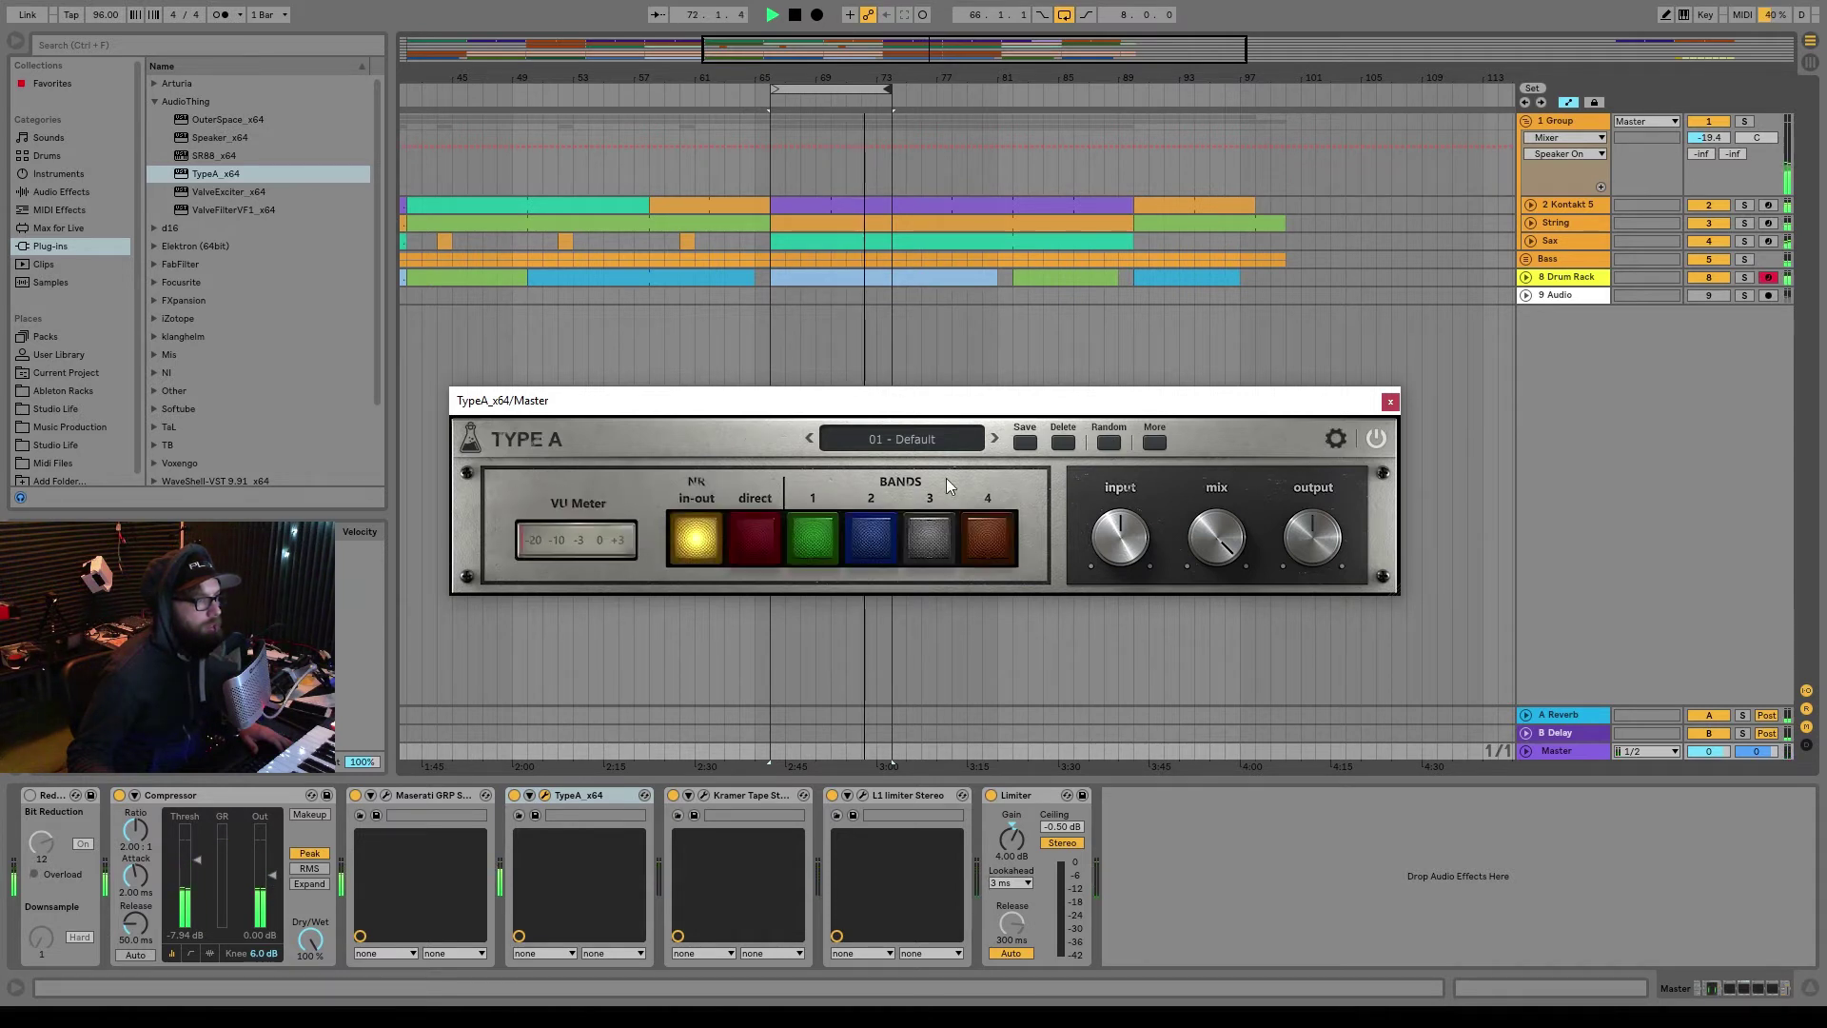
{"action": "left_click", "coordinate": [716, 552]}
{"action": "left_click", "coordinate": [1335, 439]}
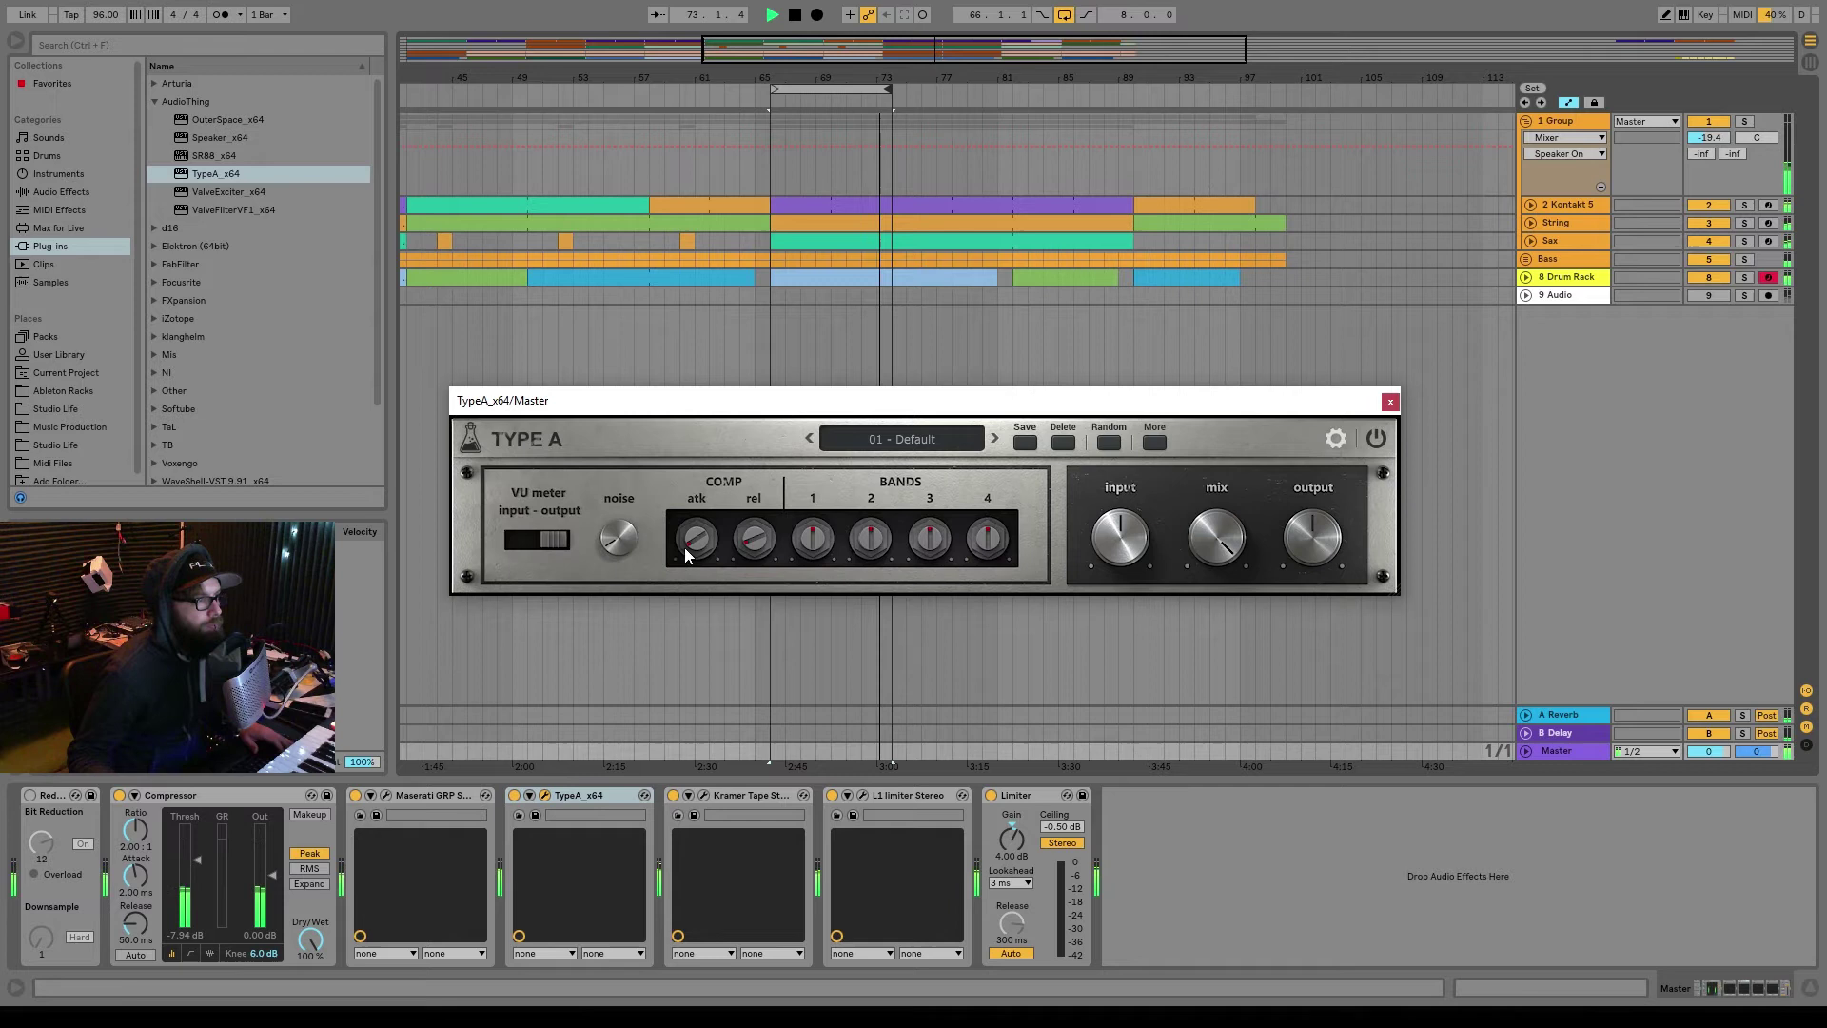
{"action": "left_click_drag", "start_coordinate": [690, 528], "coordinate": [653, 396]}
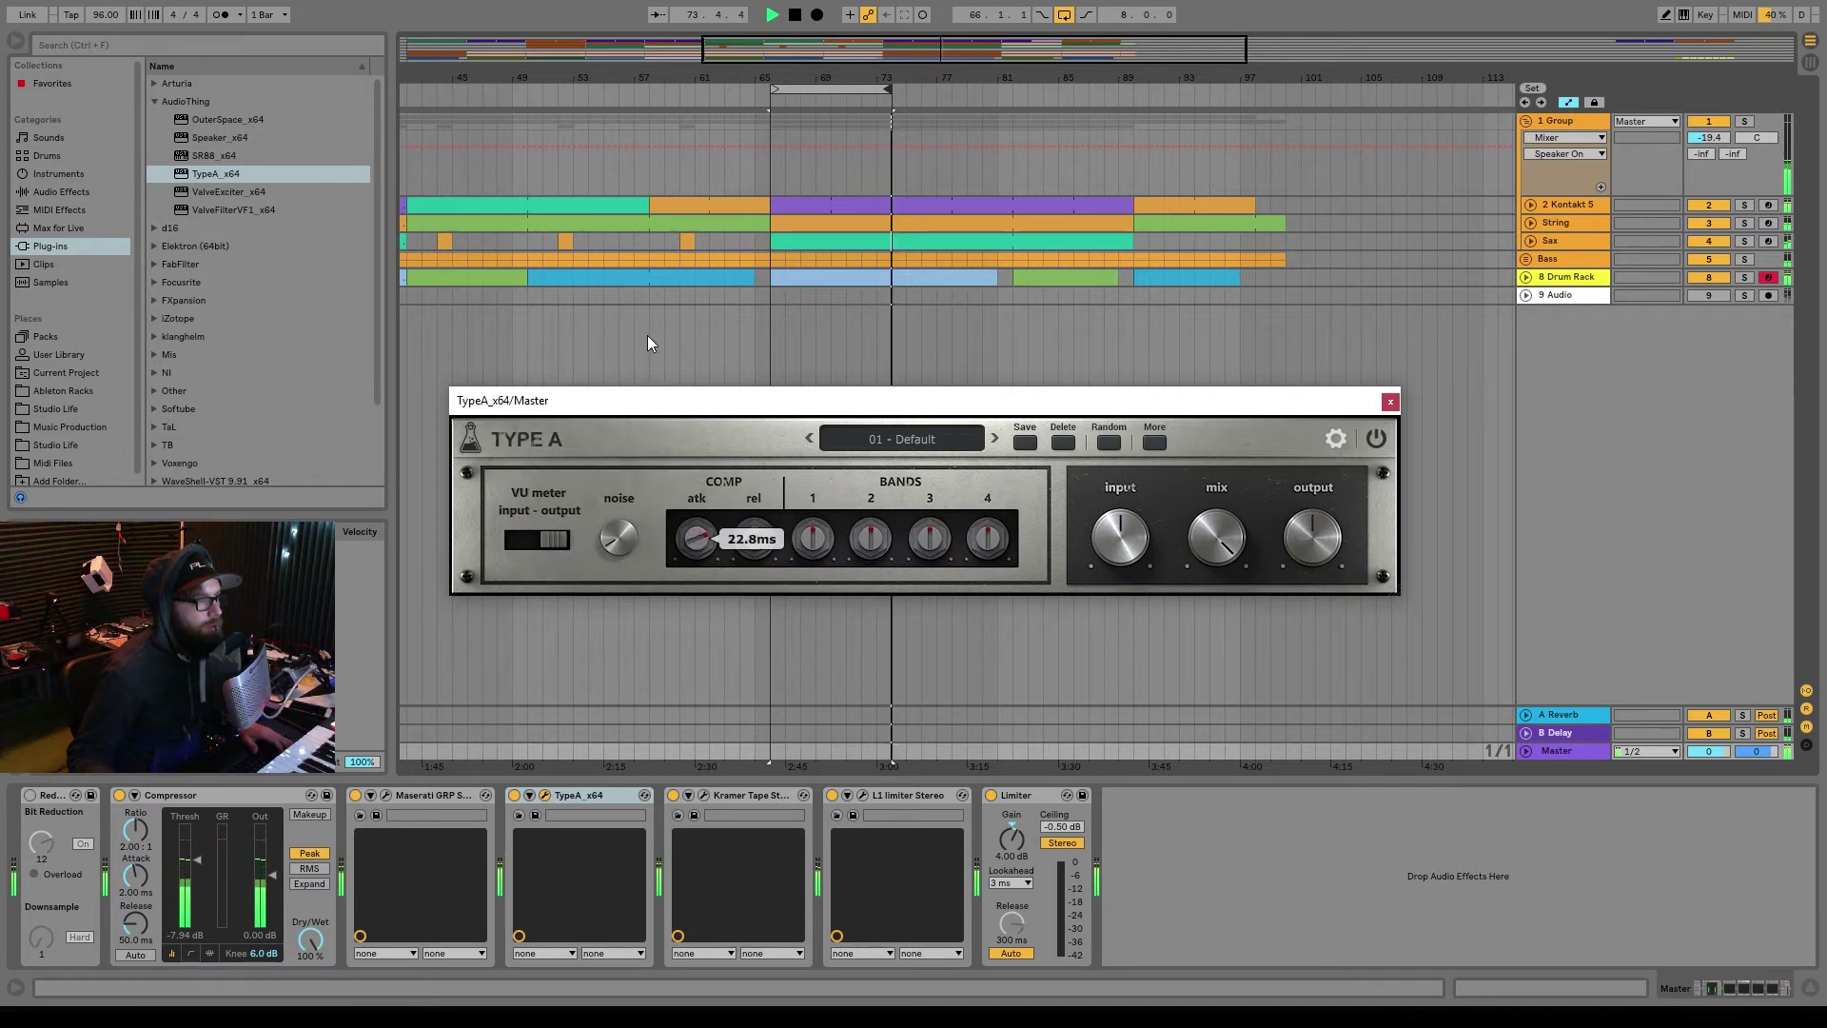
{"action": "mouse_move", "coordinate": [757, 547]}
{"action": "left_mouse_down"}
{"action": "mouse_move", "coordinate": [731, 352]}
{"action": "mouse_move", "coordinate": [677, 505]}
{"action": "mouse_move", "coordinate": [756, 511]}
{"action": "left_mouse_up"}
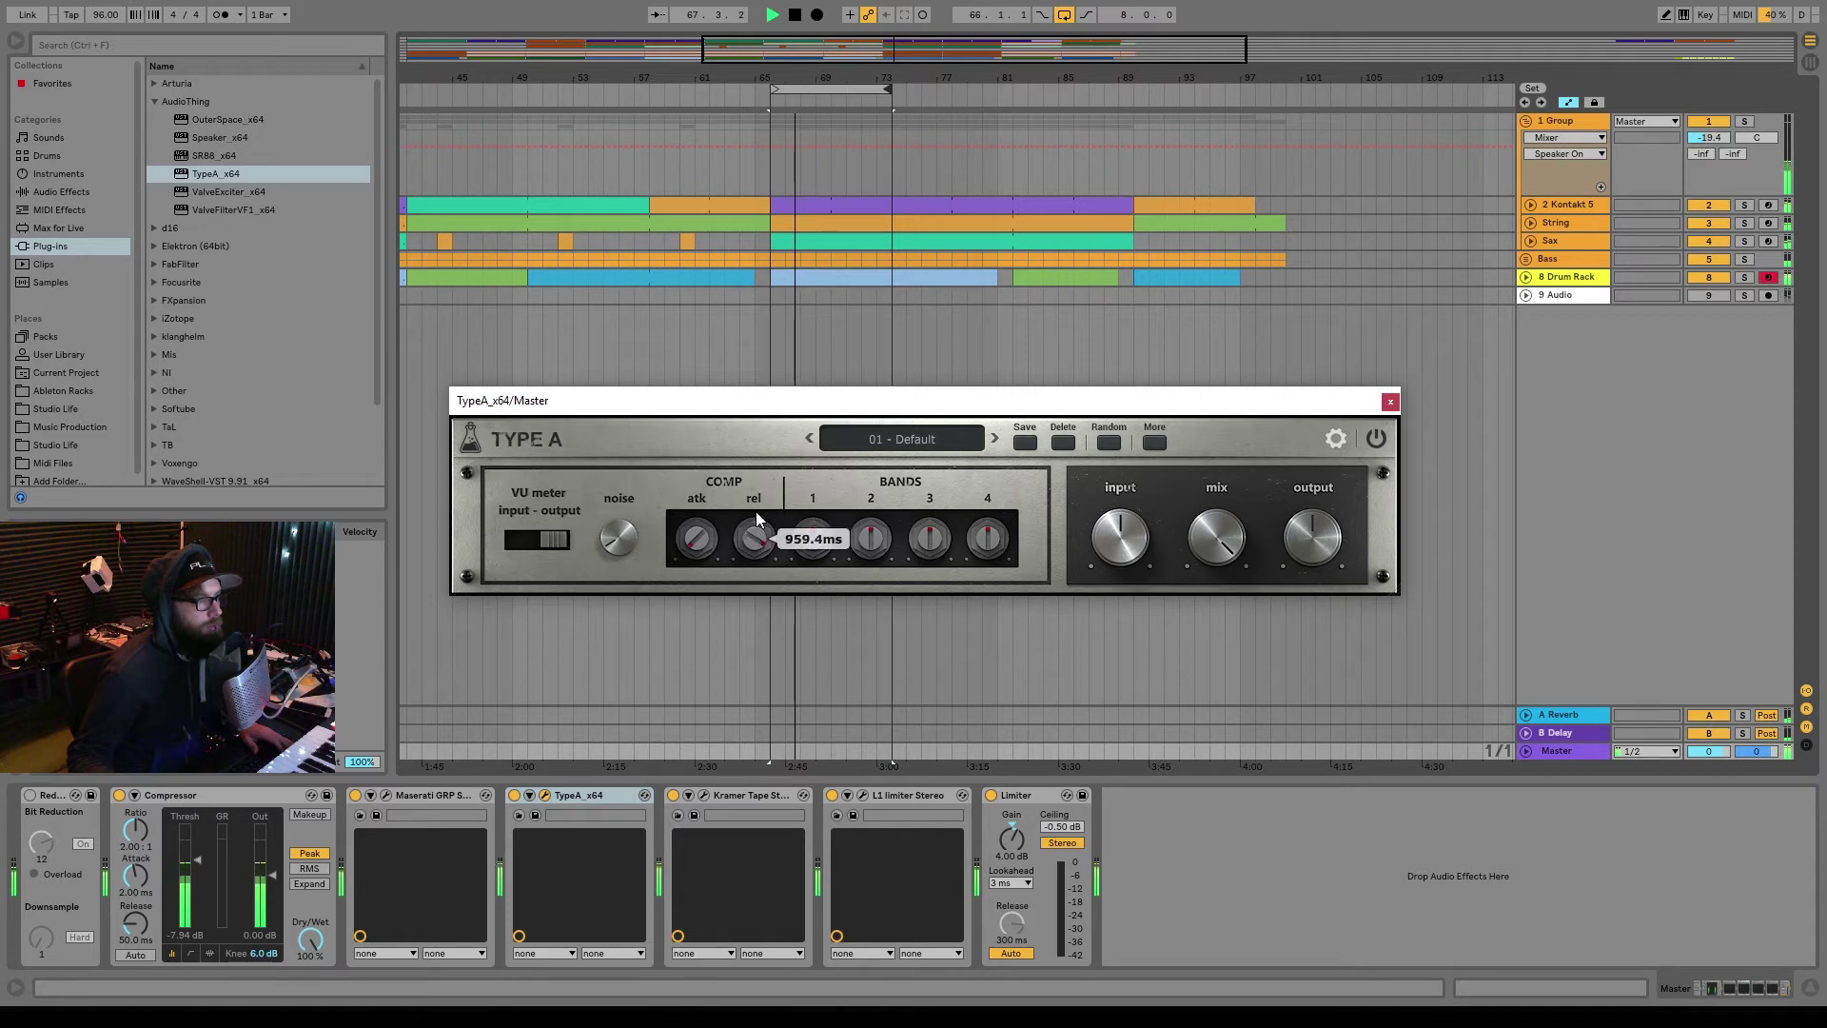
Step: Toggle through the band 1–4 switches, ending with band 1 turned back on
{"action": "left_click", "coordinate": [1337, 438]}
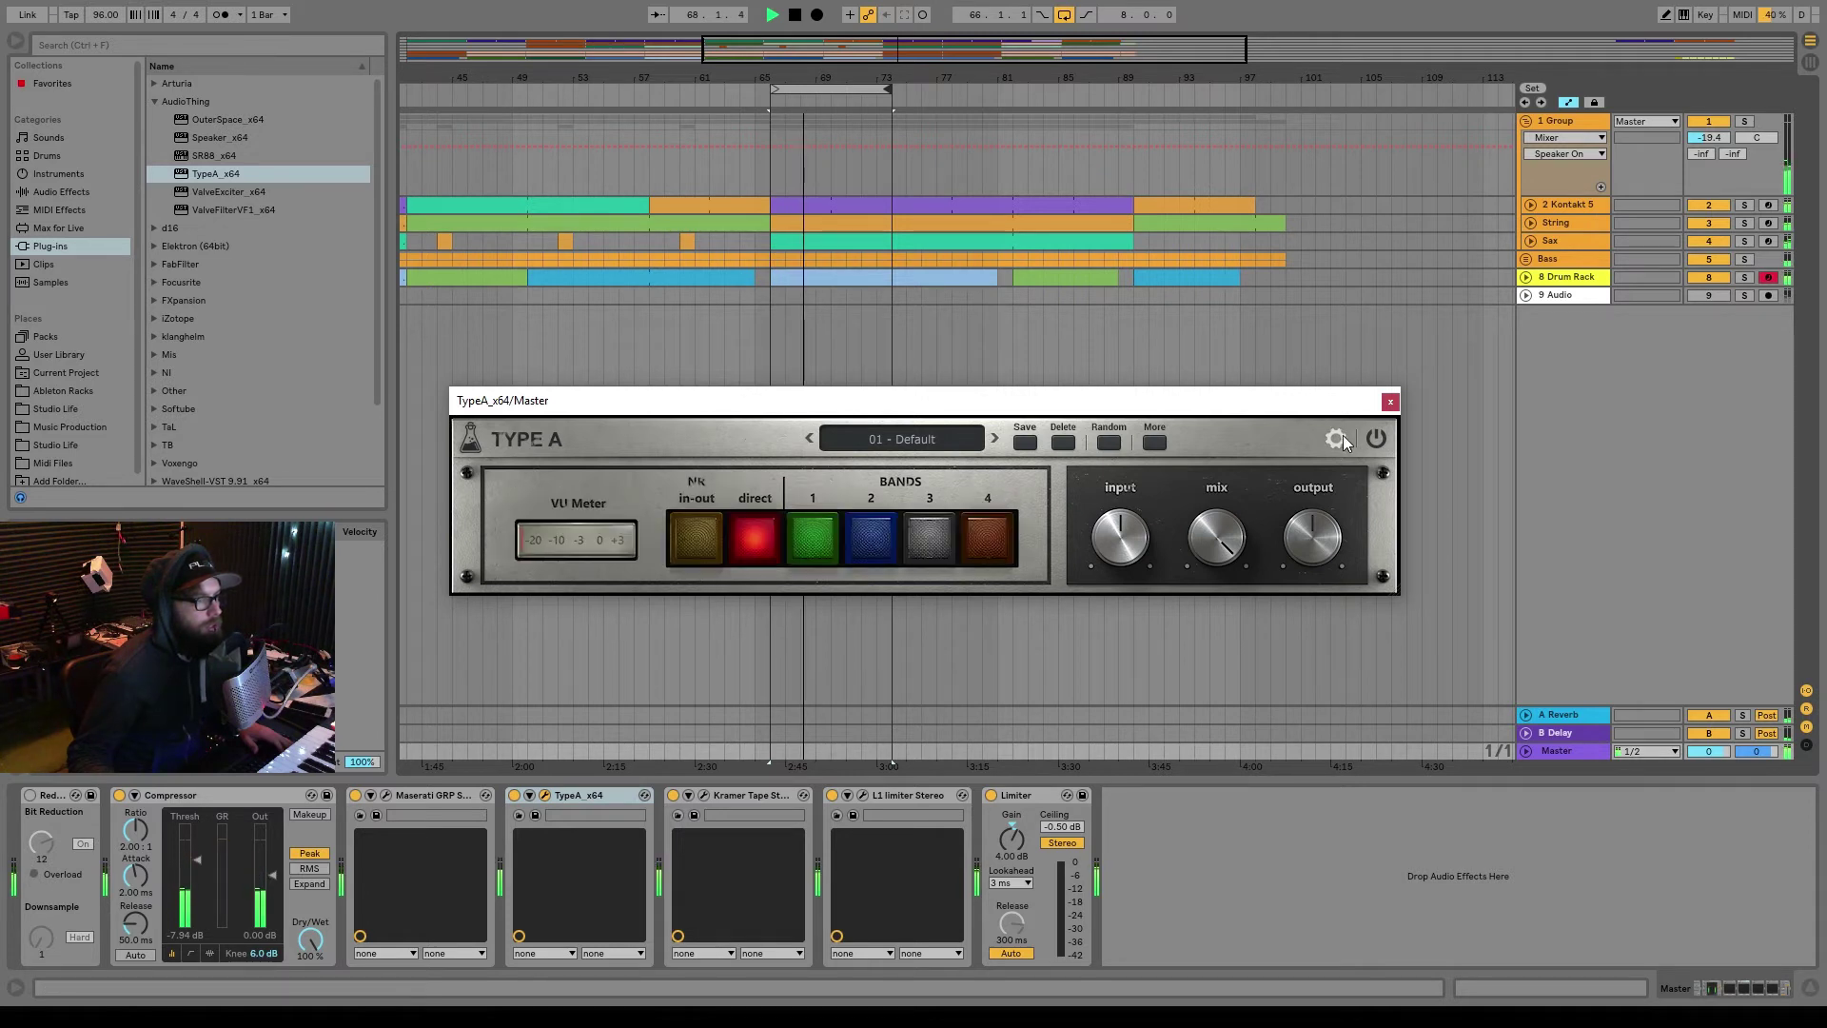
{"action": "left_click", "coordinate": [811, 555]}
{"action": "left_click", "coordinate": [855, 545]}
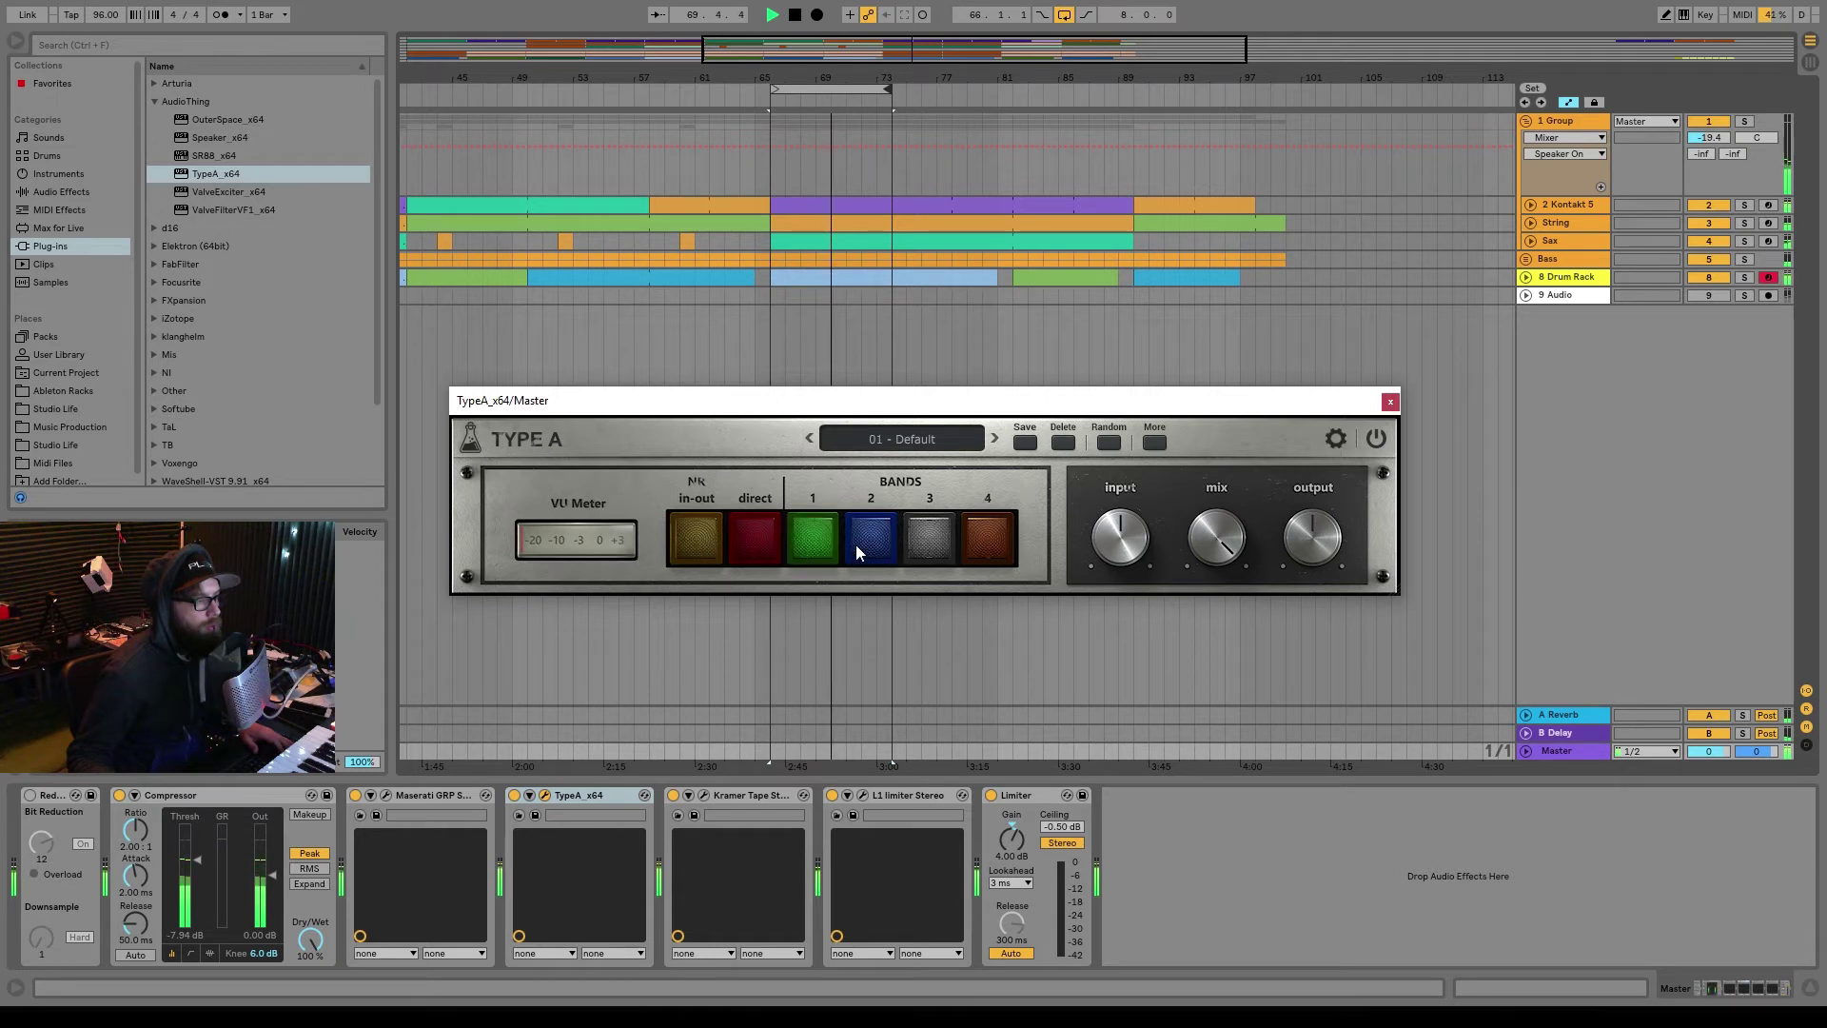
{"action": "left_click", "coordinate": [943, 543]}
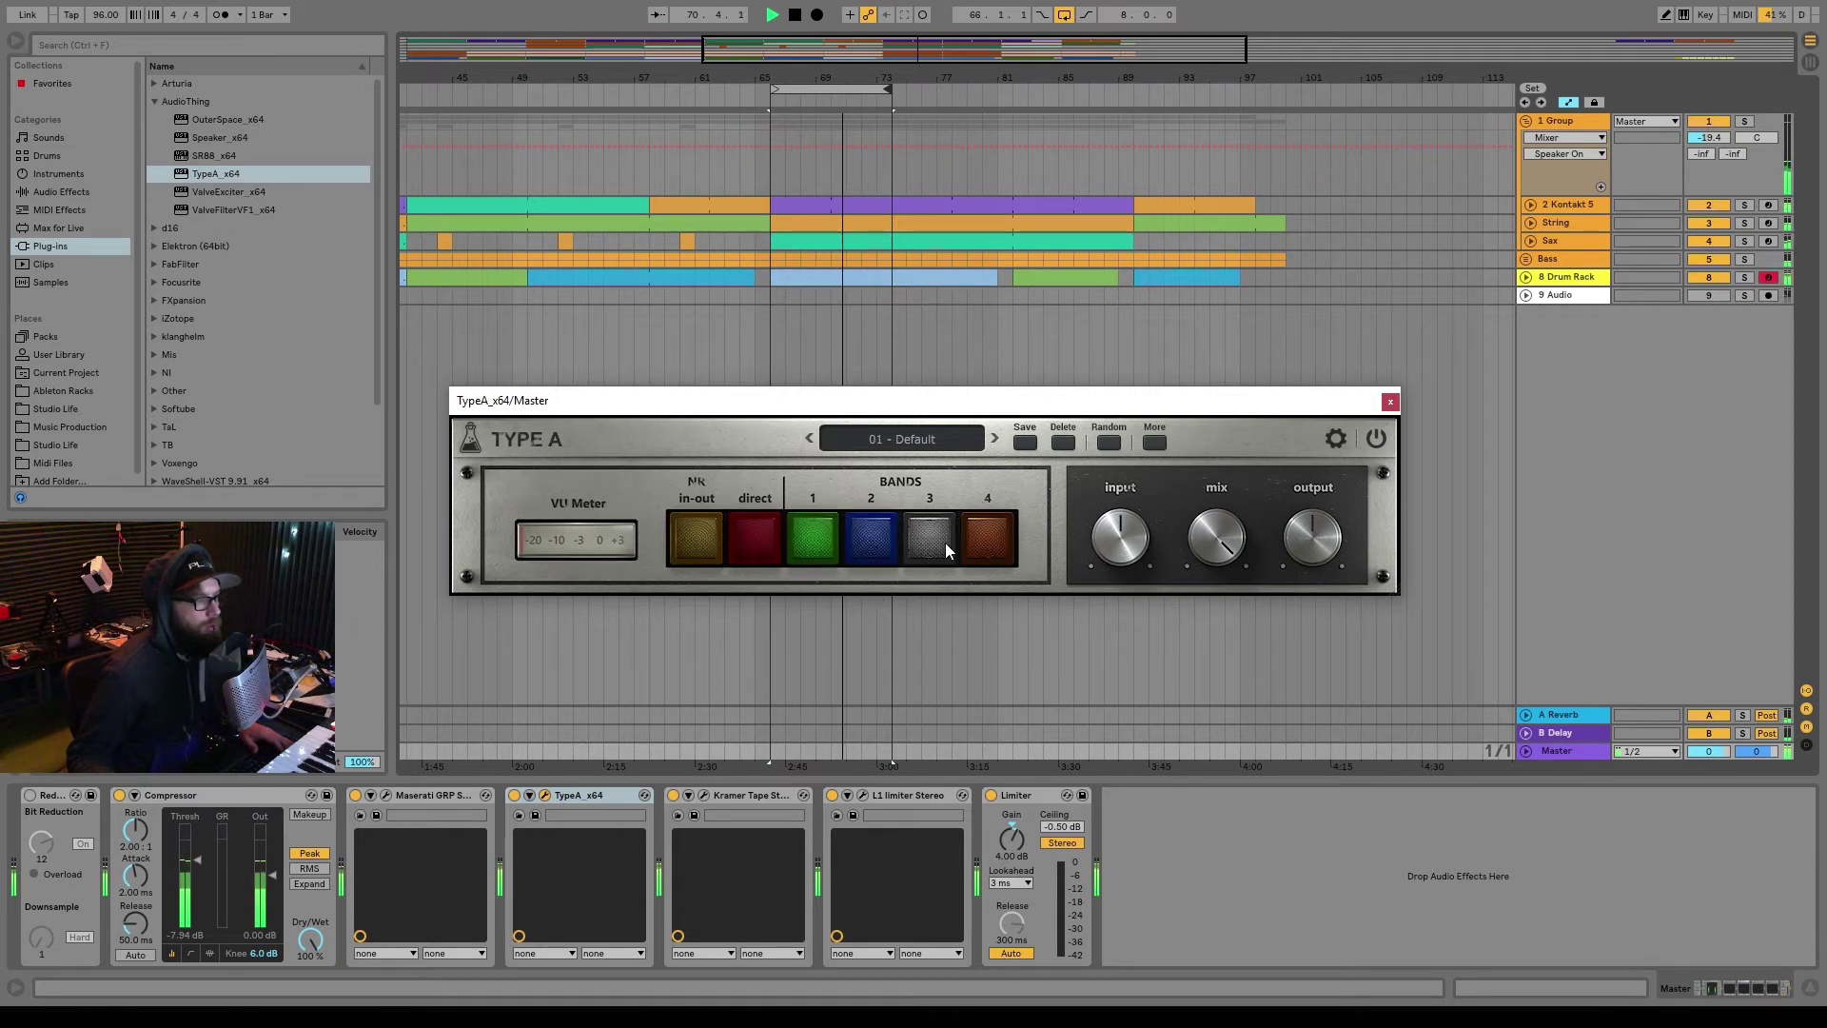
{"action": "left_click", "coordinate": [987, 538]}
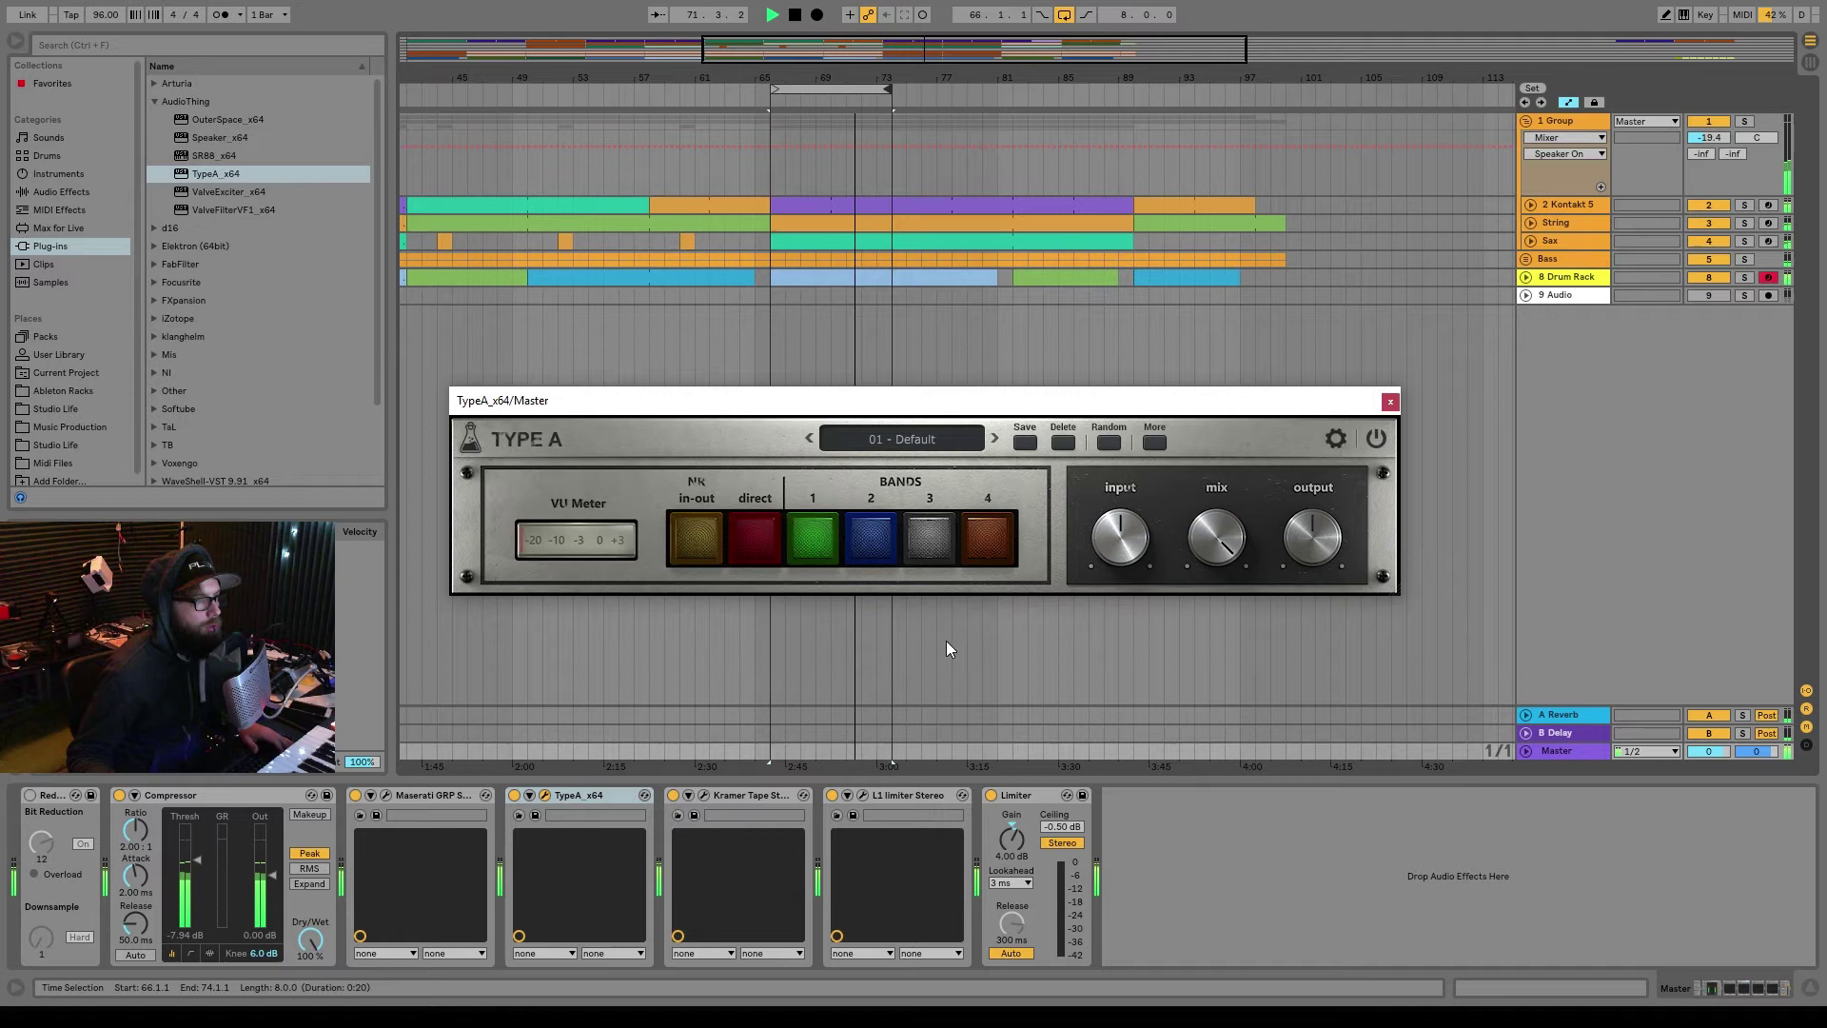
{"action": "left_click", "coordinate": [814, 535]}
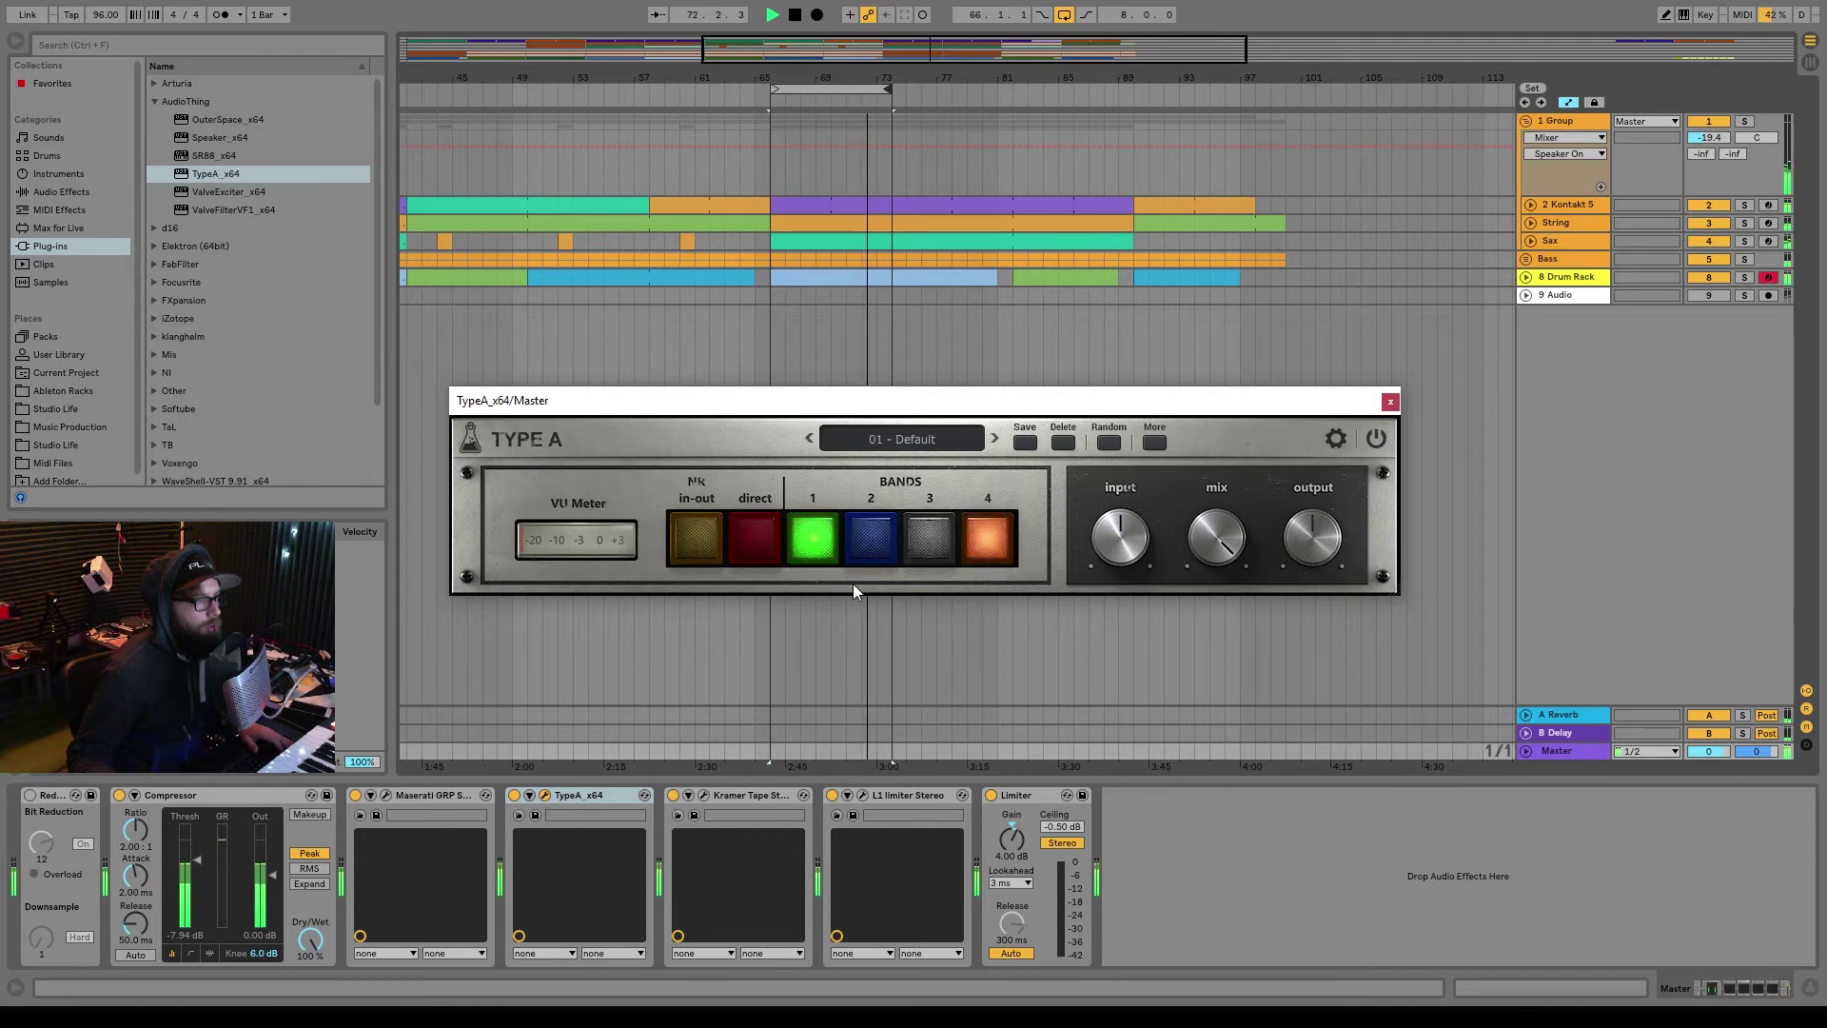
Step: Boost band 1 to about +5.1dB and band 4 to +9.0dB, then re-enable NR in-out and band 1
{"action": "left_click", "coordinate": [1337, 437]}
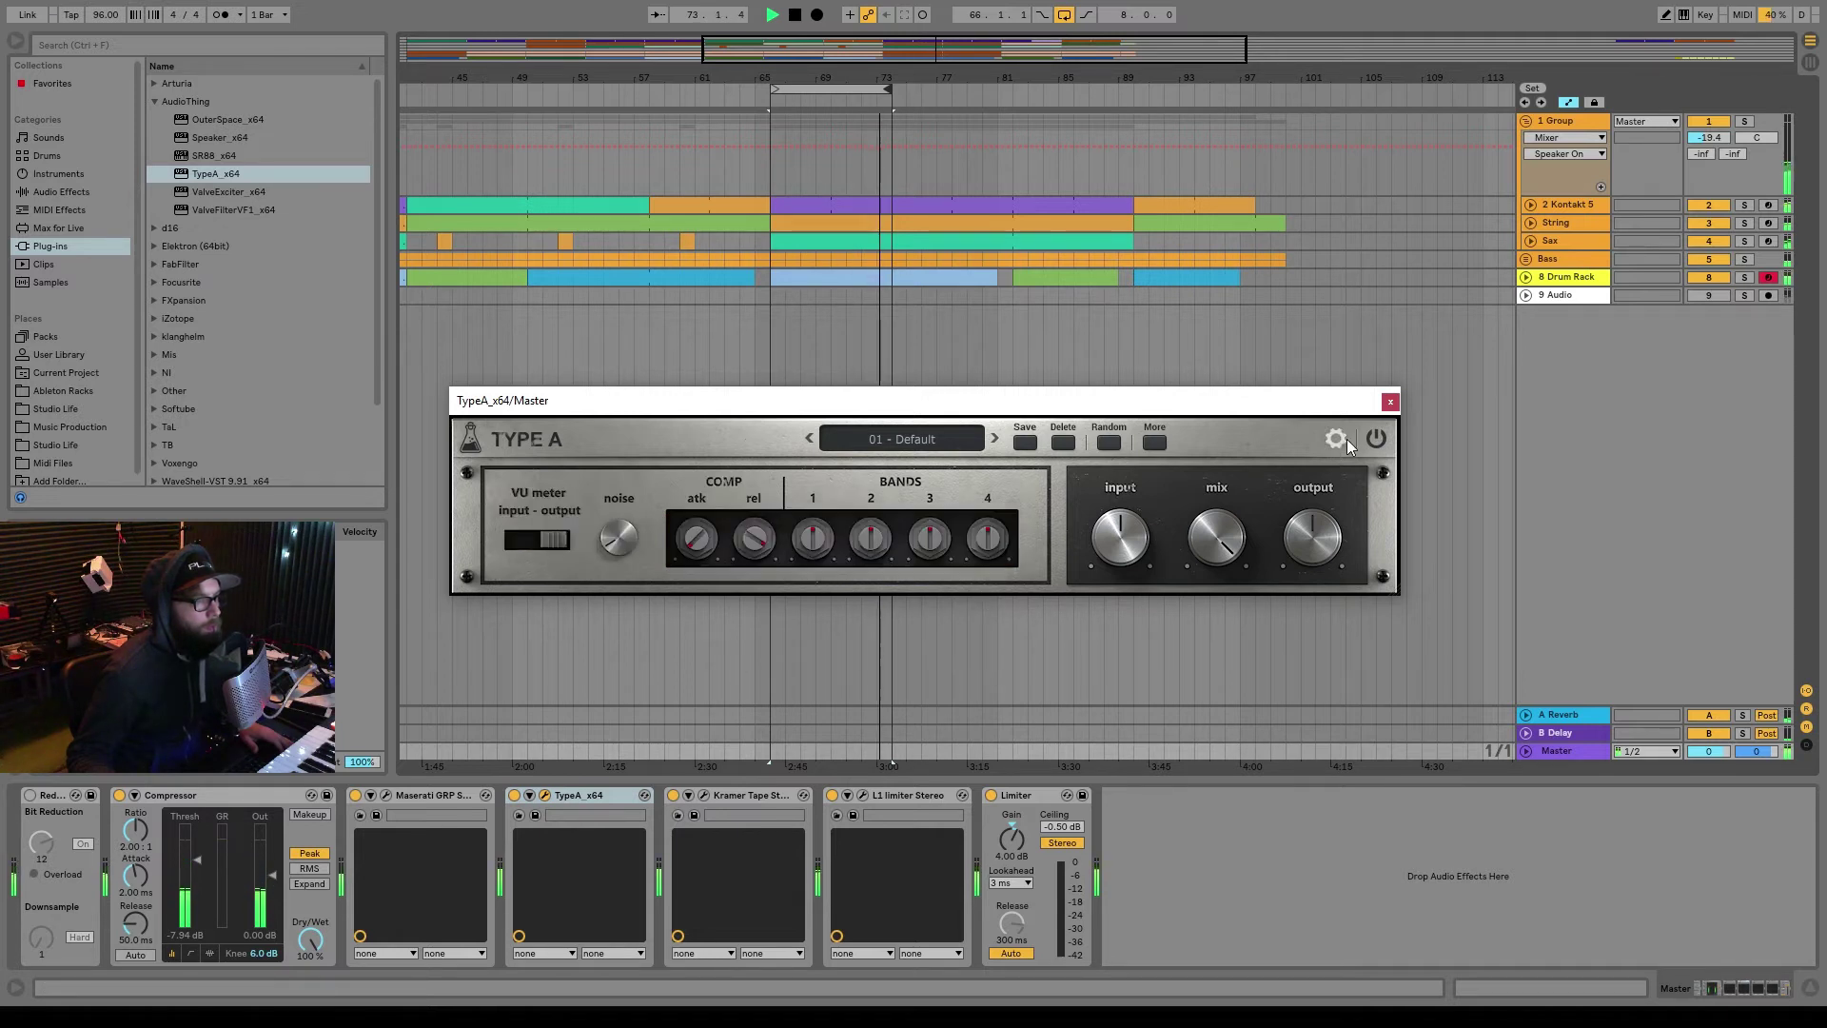
{"action": "left_click_drag", "start_coordinate": [817, 547], "coordinate": [807, 504]}
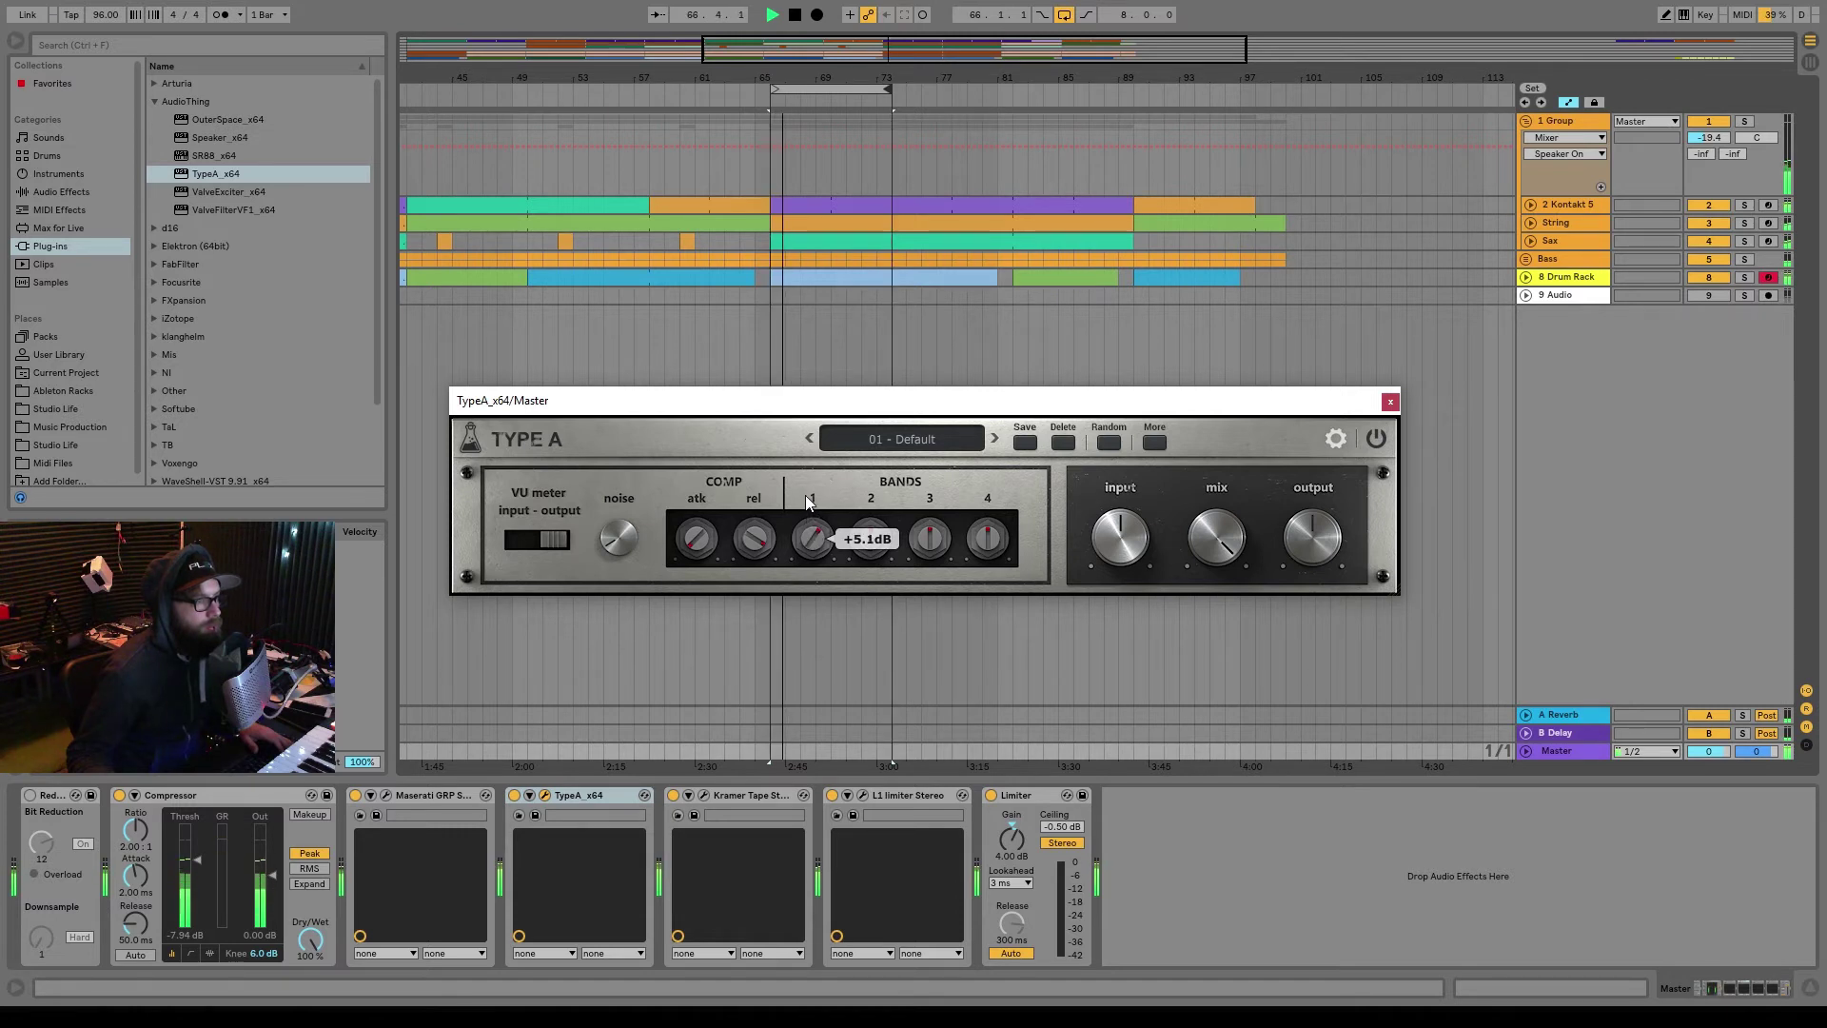
{"action": "left_click_drag", "start_coordinate": [977, 544], "coordinate": [980, 469]}
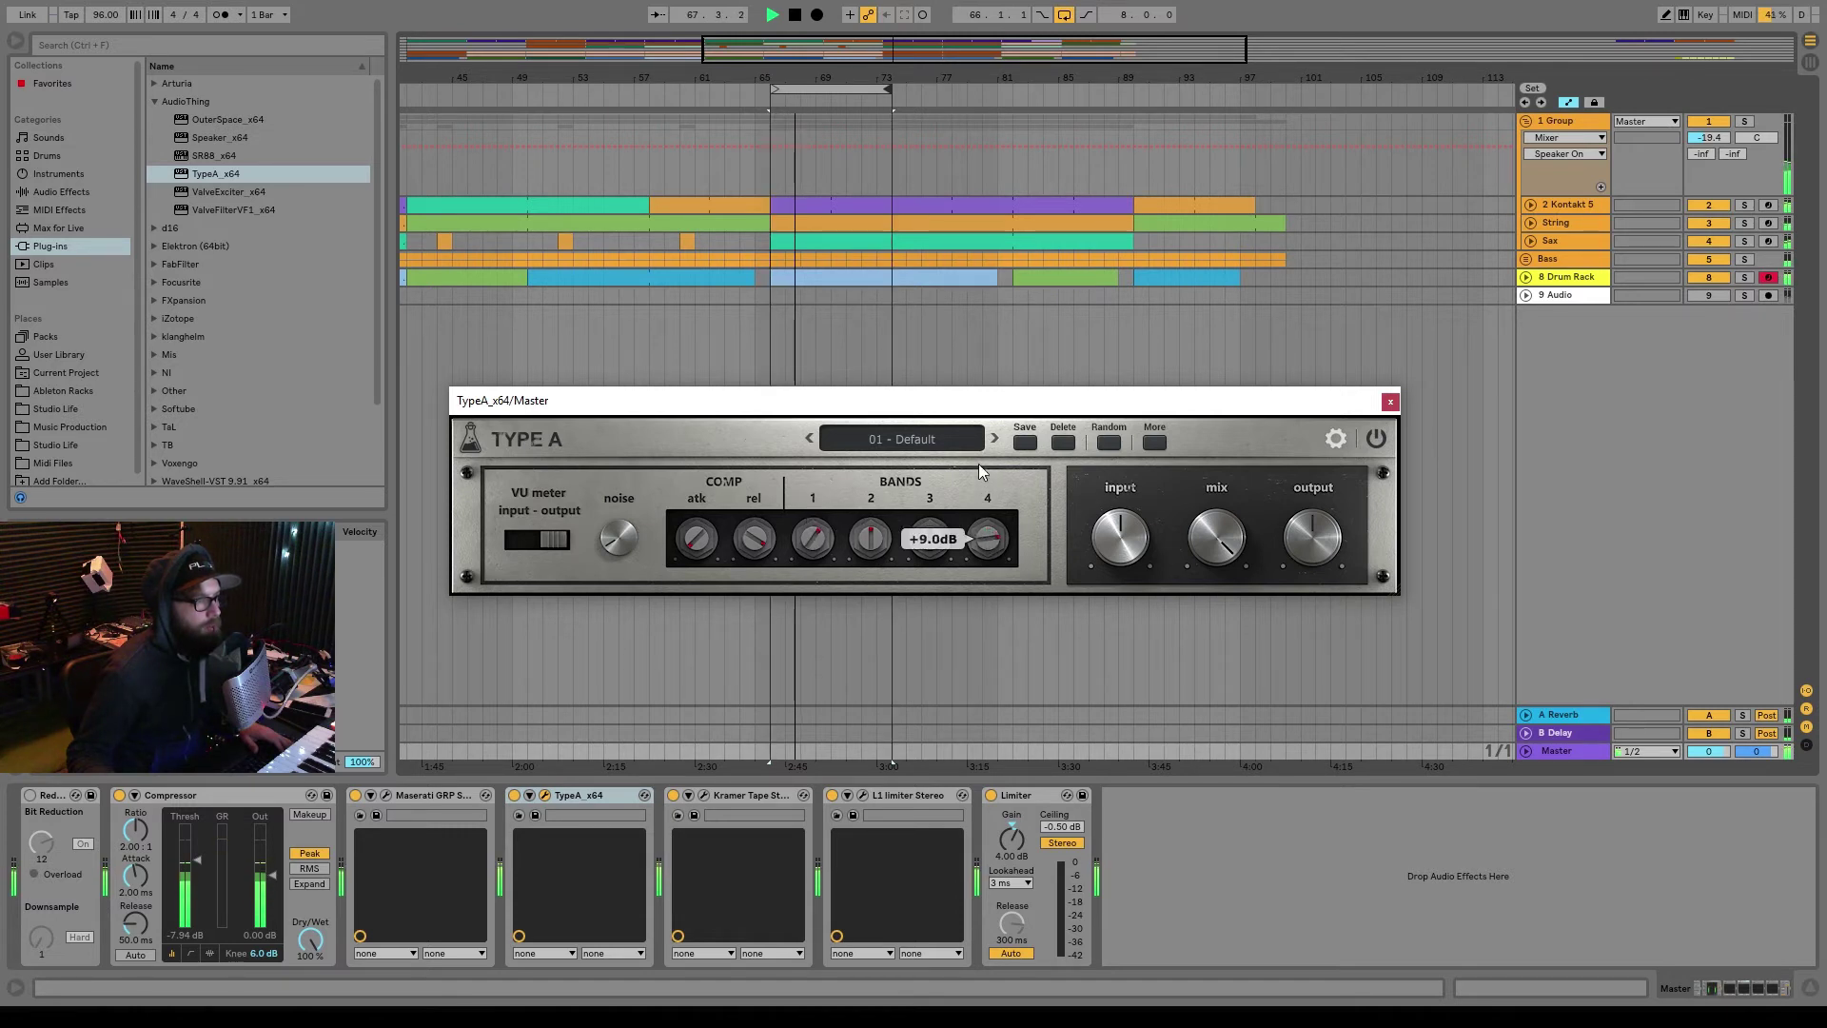
{"action": "left_click", "coordinate": [1335, 438]}
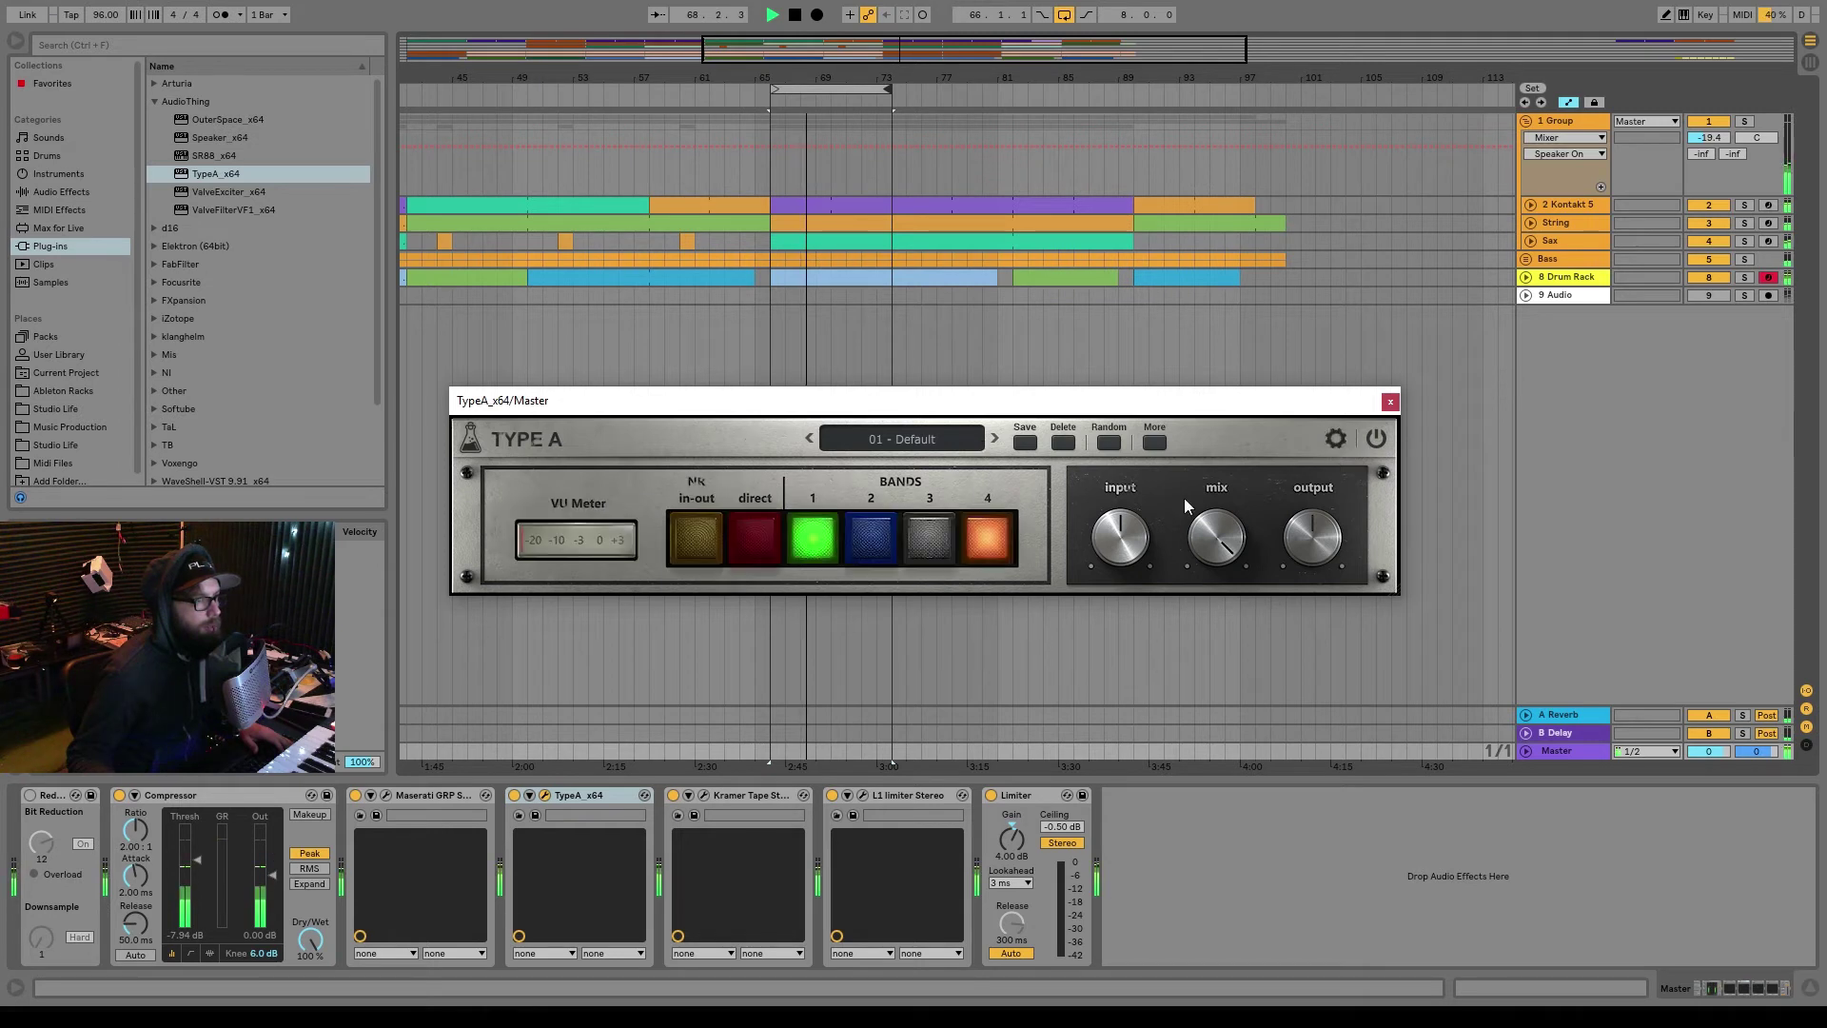
{"action": "left_click", "coordinate": [705, 540]}
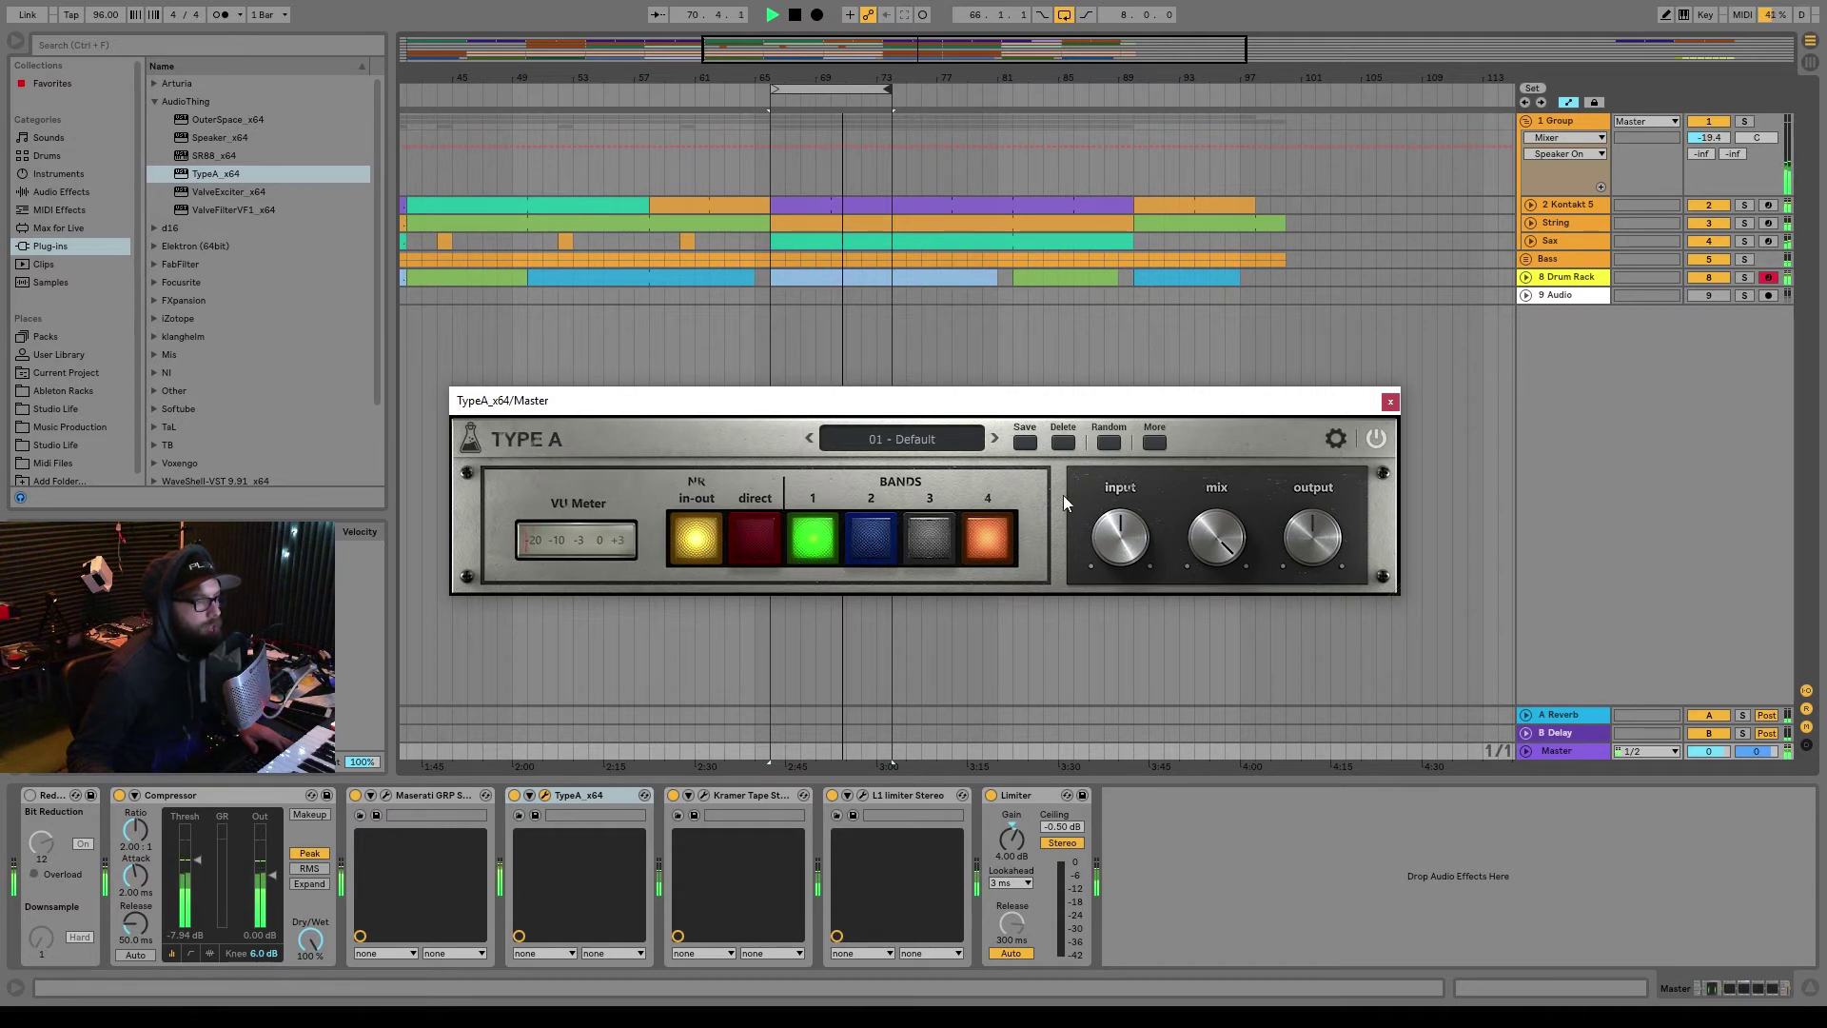
{"action": "left_click", "coordinate": [820, 558]}
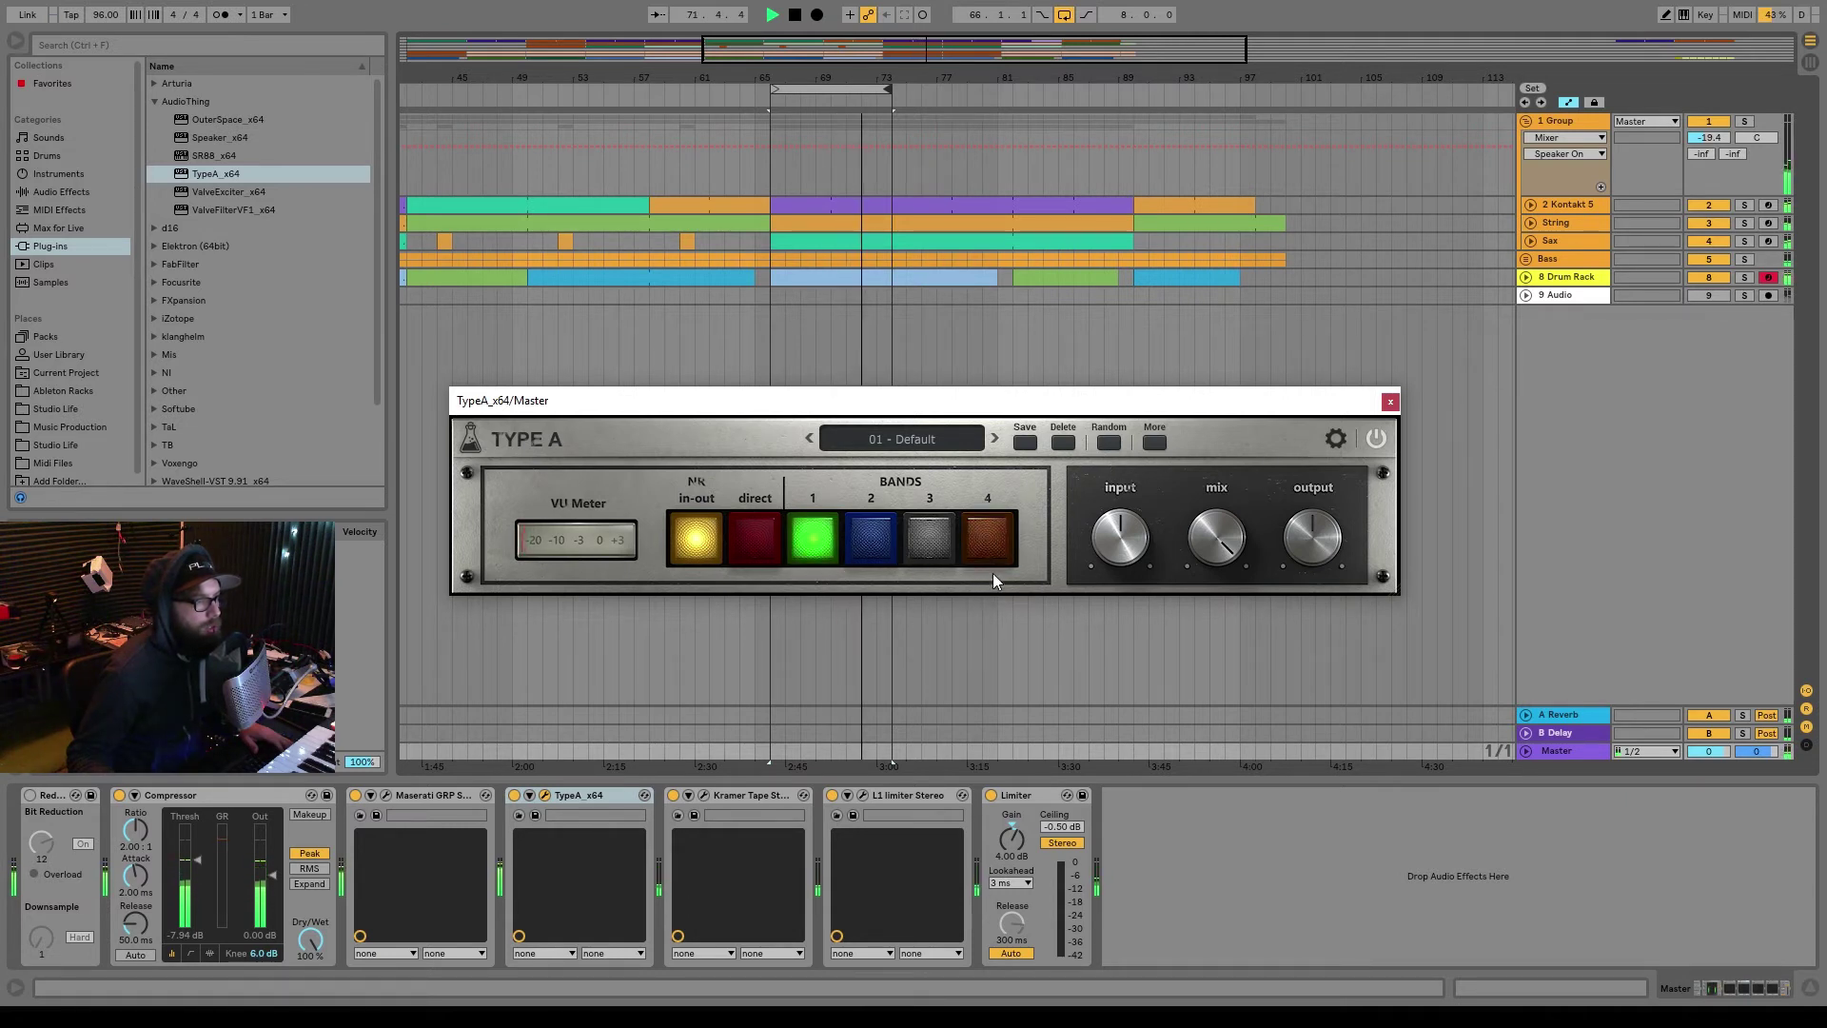
Step: Raise TypeA's band 1 level knob
{"action": "left_click", "coordinate": [1335, 440]}
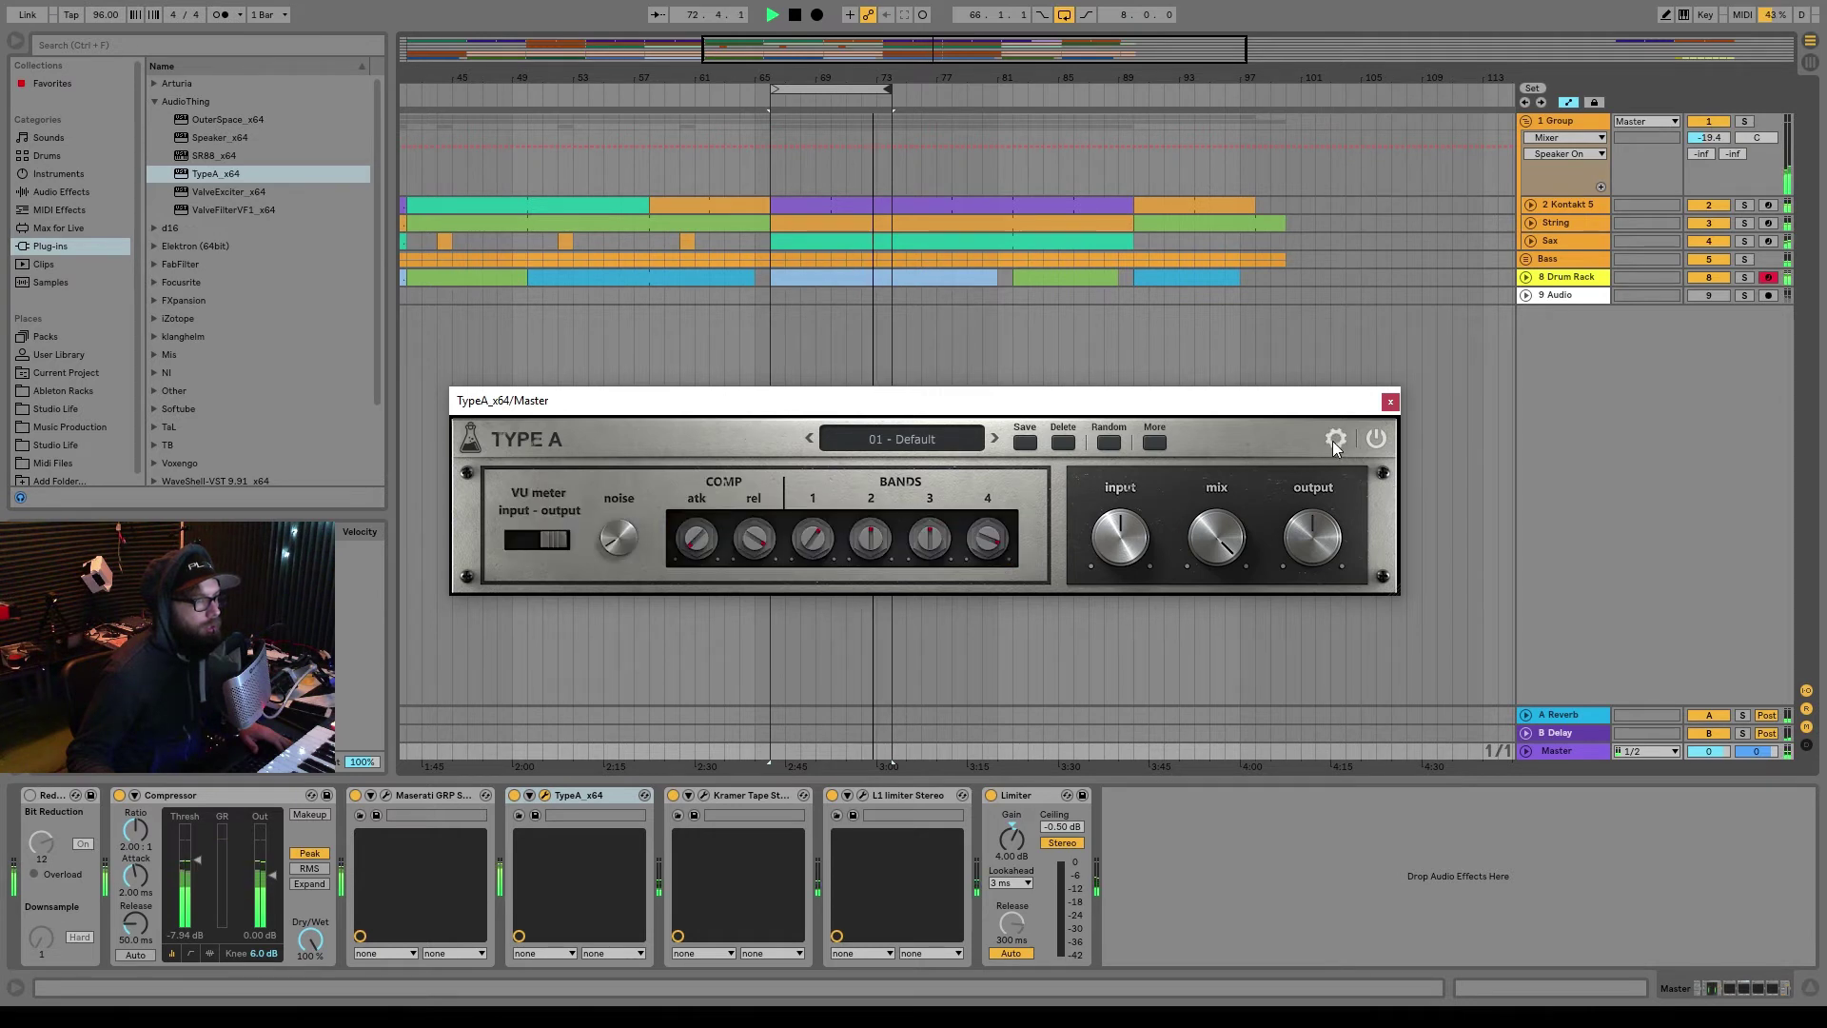
{"action": "left_click", "coordinate": [1334, 440]}
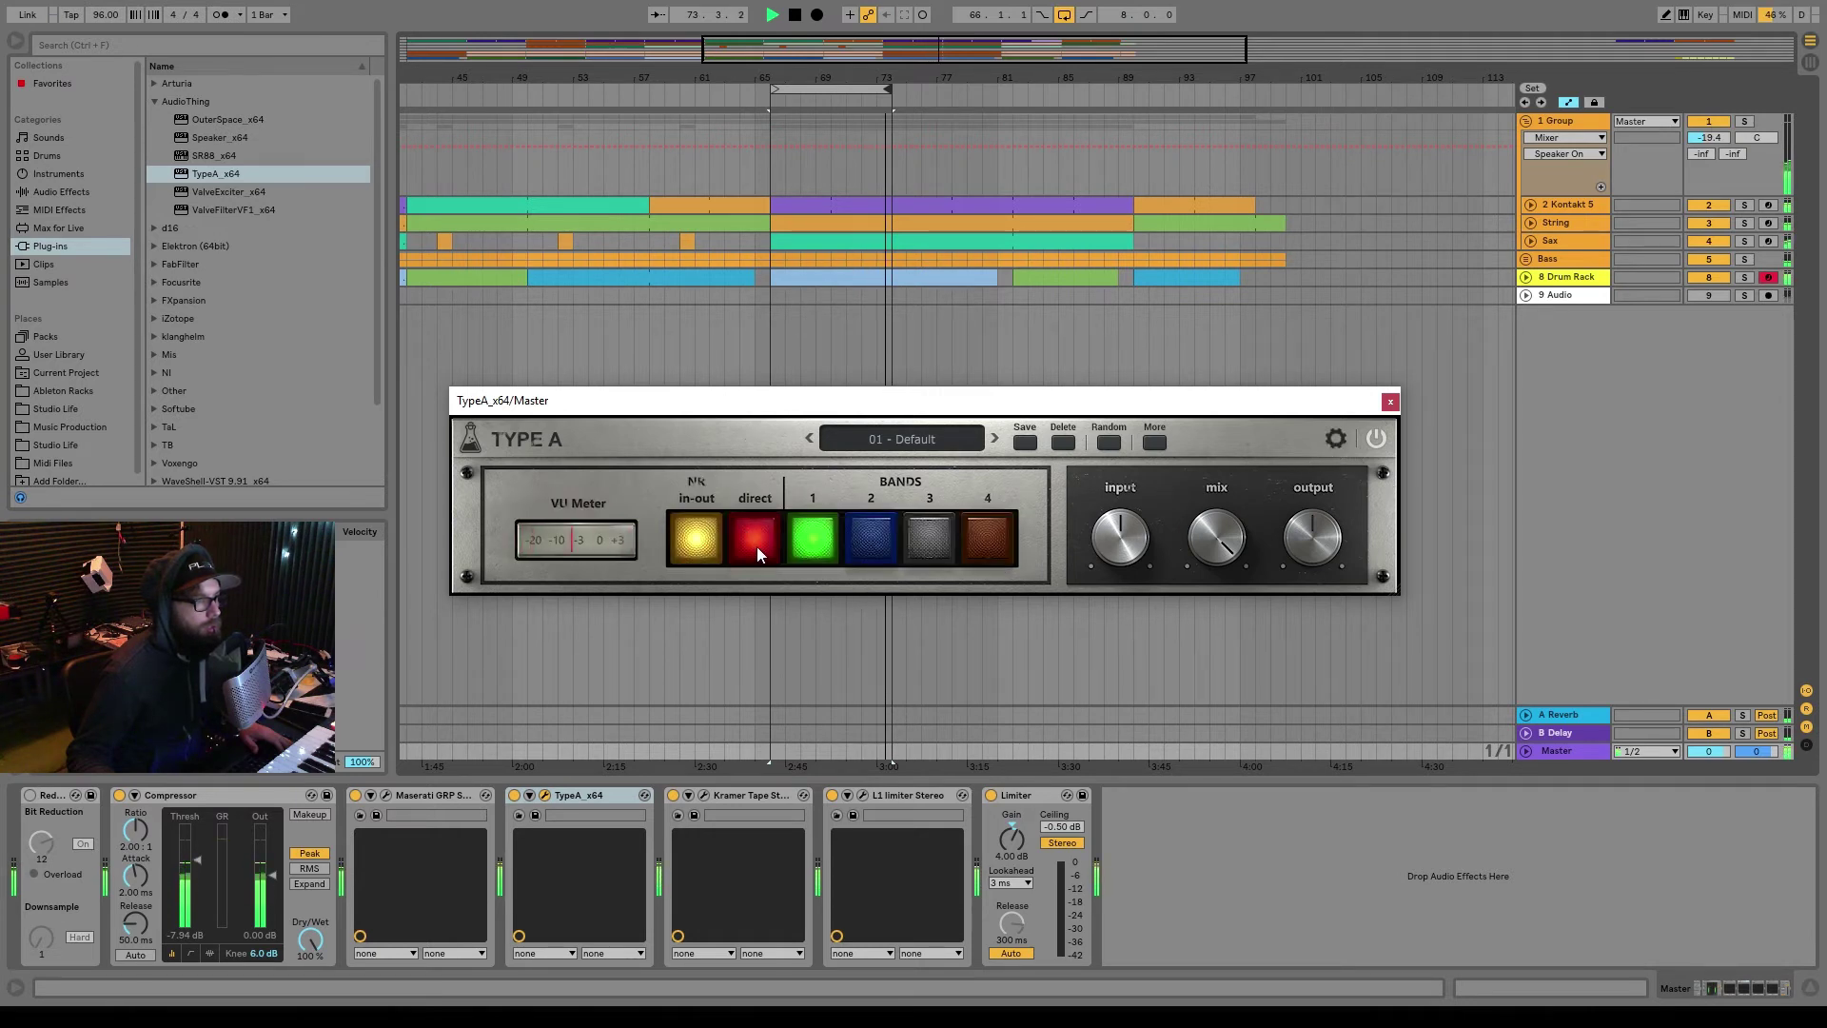
{"action": "left_click", "coordinate": [1340, 440]}
{"action": "mouse_move", "coordinate": [813, 539]}
{"action": "left_mouse_down"}
{"action": "mouse_move", "coordinate": [825, 455]}
{"action": "mouse_move", "coordinate": [820, 571]}
{"action": "left_mouse_up"}
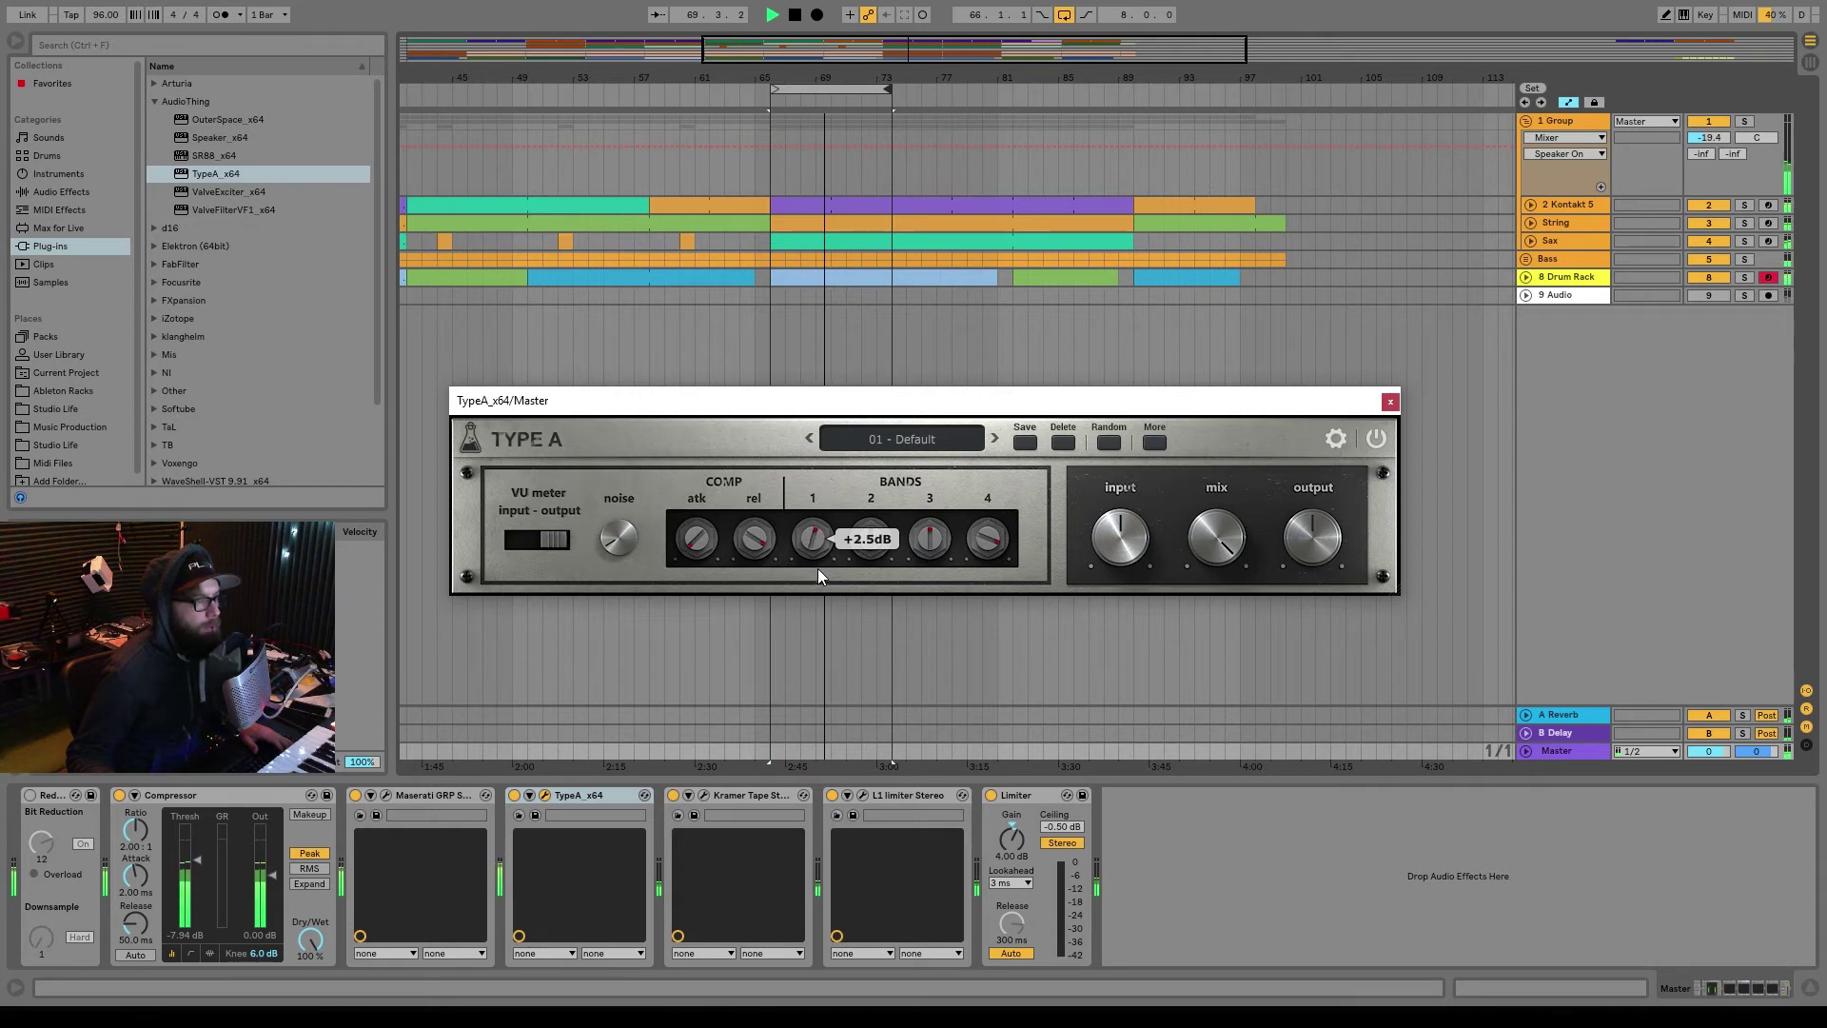
Step: Switch bands 3 and 4 off and turn band 2 on
{"action": "left_click", "coordinate": [1333, 440]}
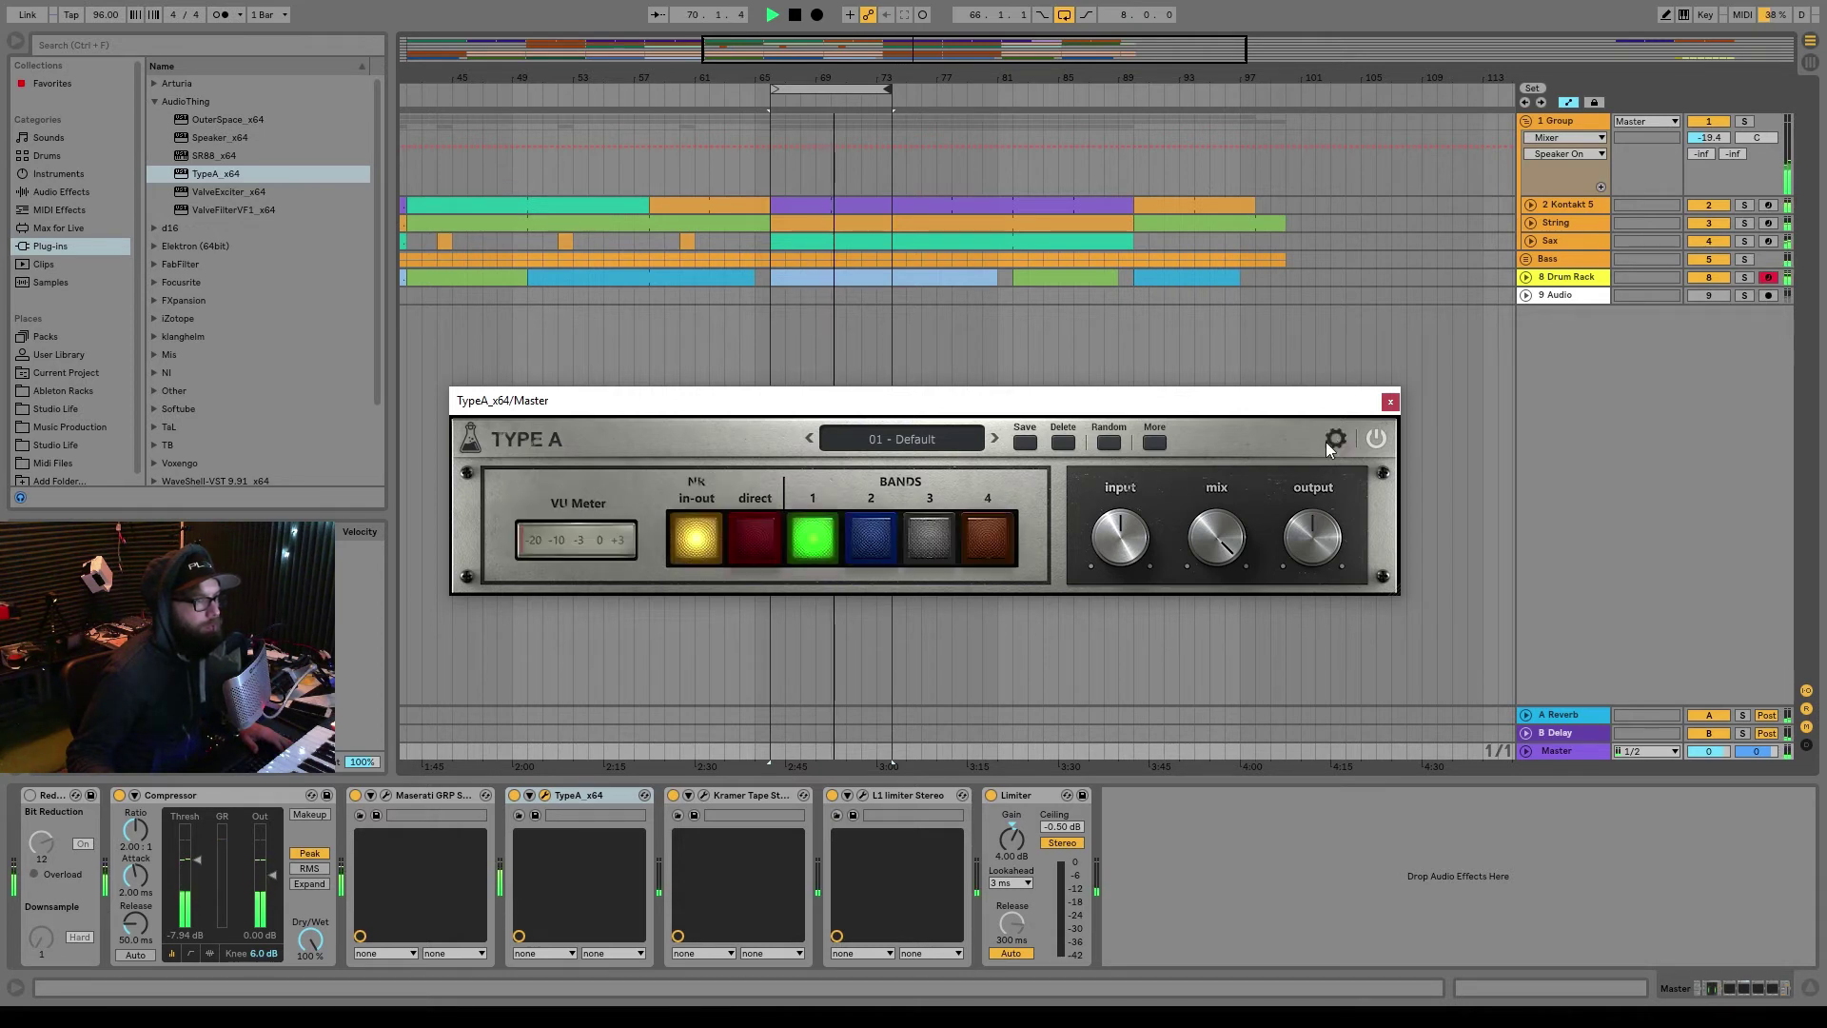
{"action": "left_click", "coordinate": [946, 545]}
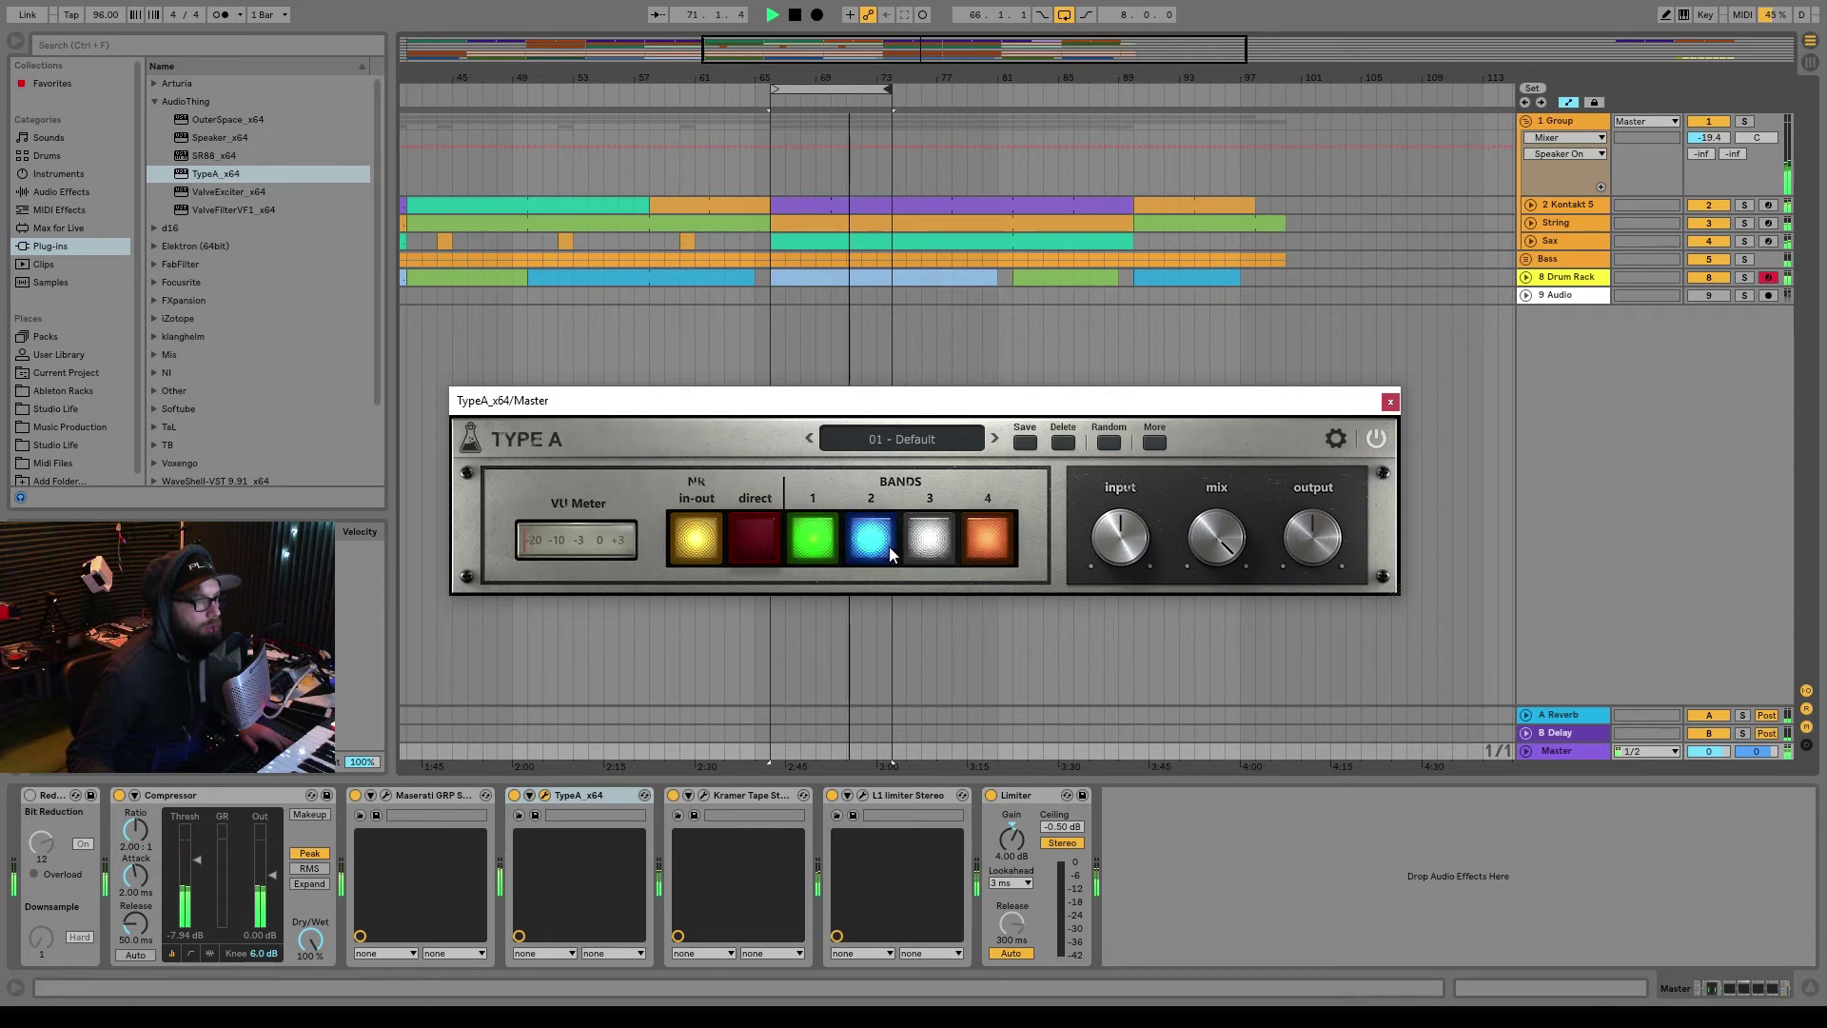
{"action": "left_click", "coordinate": [929, 542]}
{"action": "left_click", "coordinate": [998, 546]}
{"action": "left_click", "coordinate": [870, 551]}
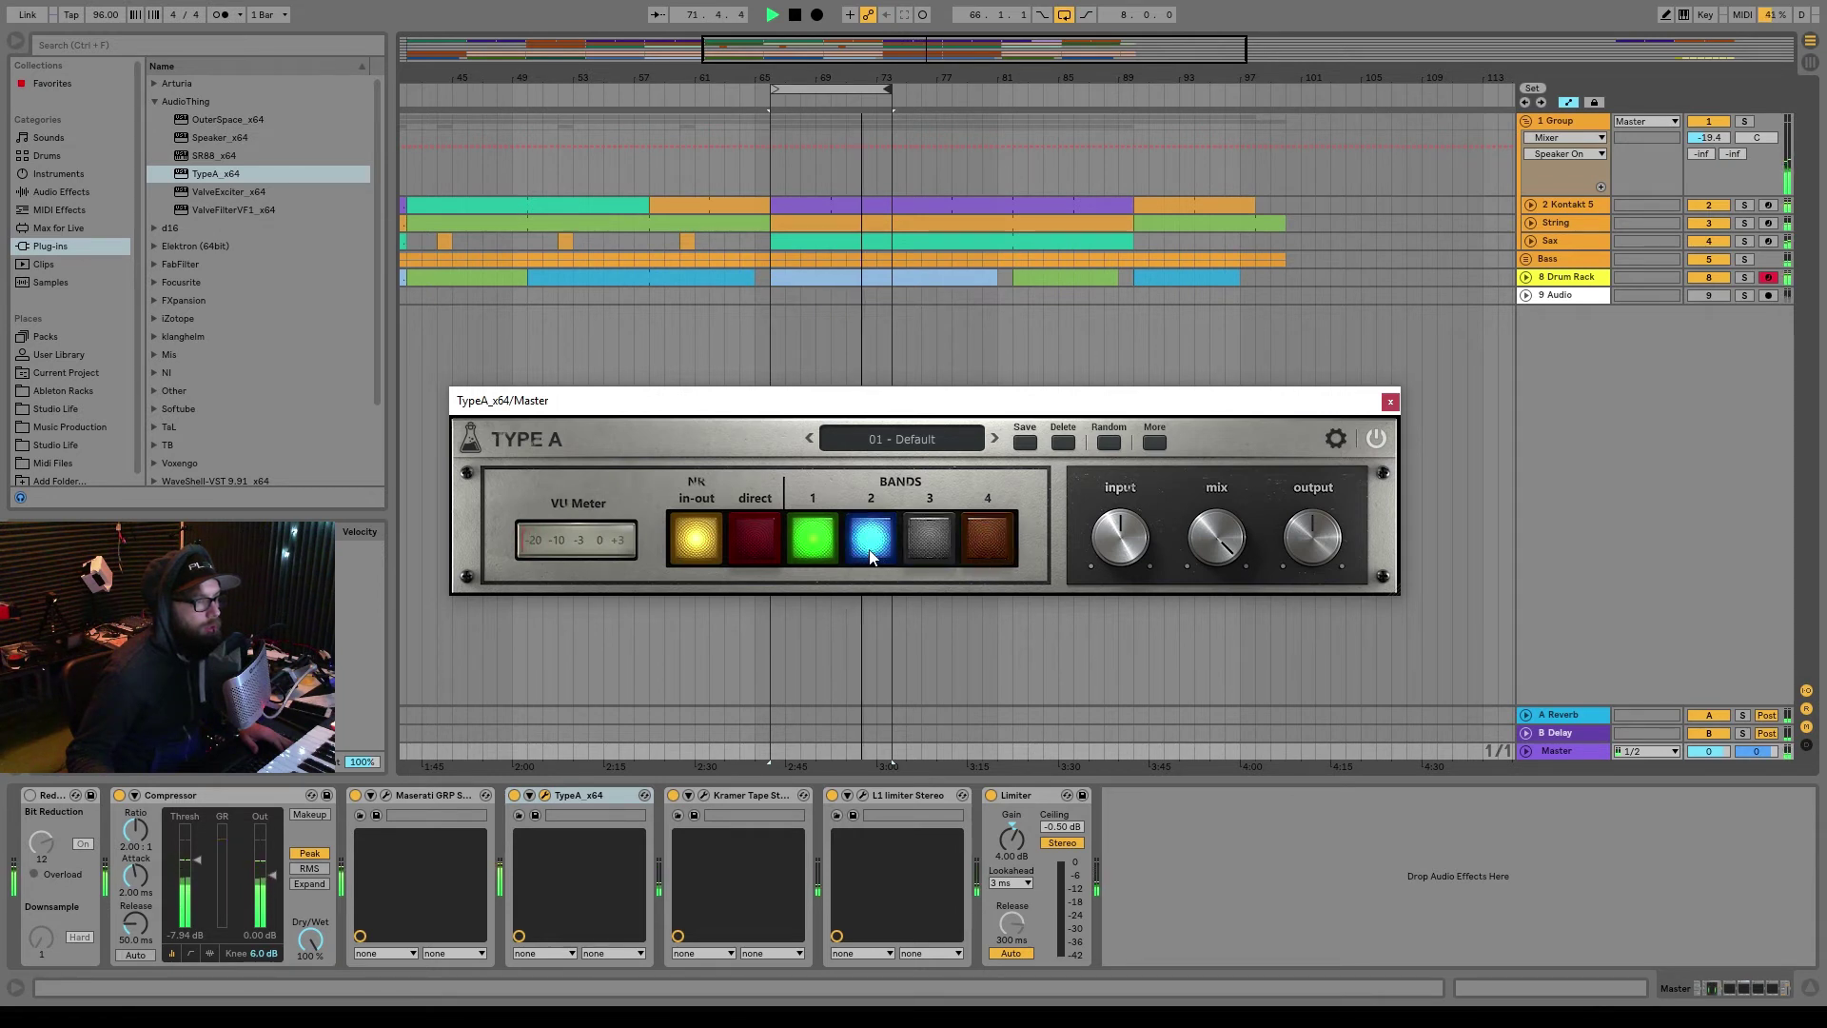
Step: Boost band 2 to +6.0dB and turn band 4 back on
{"action": "left_click", "coordinate": [1336, 439]}
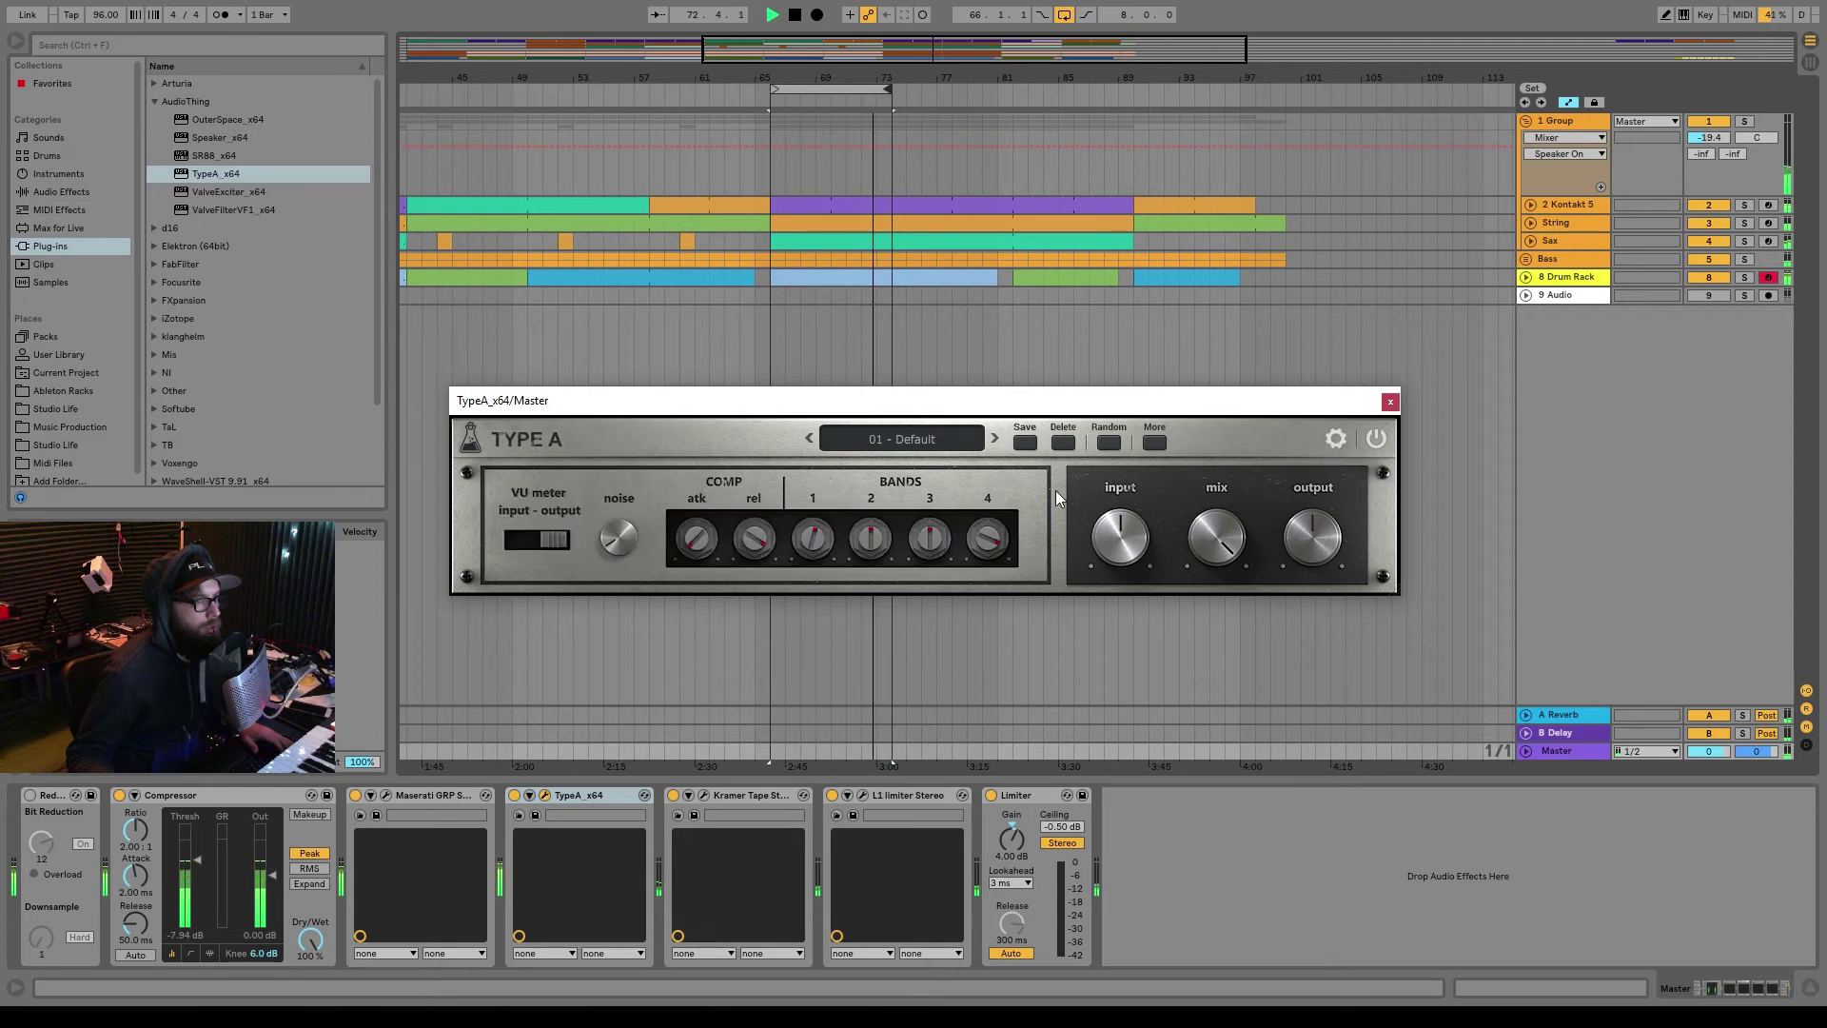
{"action": "left_click_drag", "start_coordinate": [866, 514], "coordinate": [857, 476]}
{"action": "left_click", "coordinate": [1335, 439]}
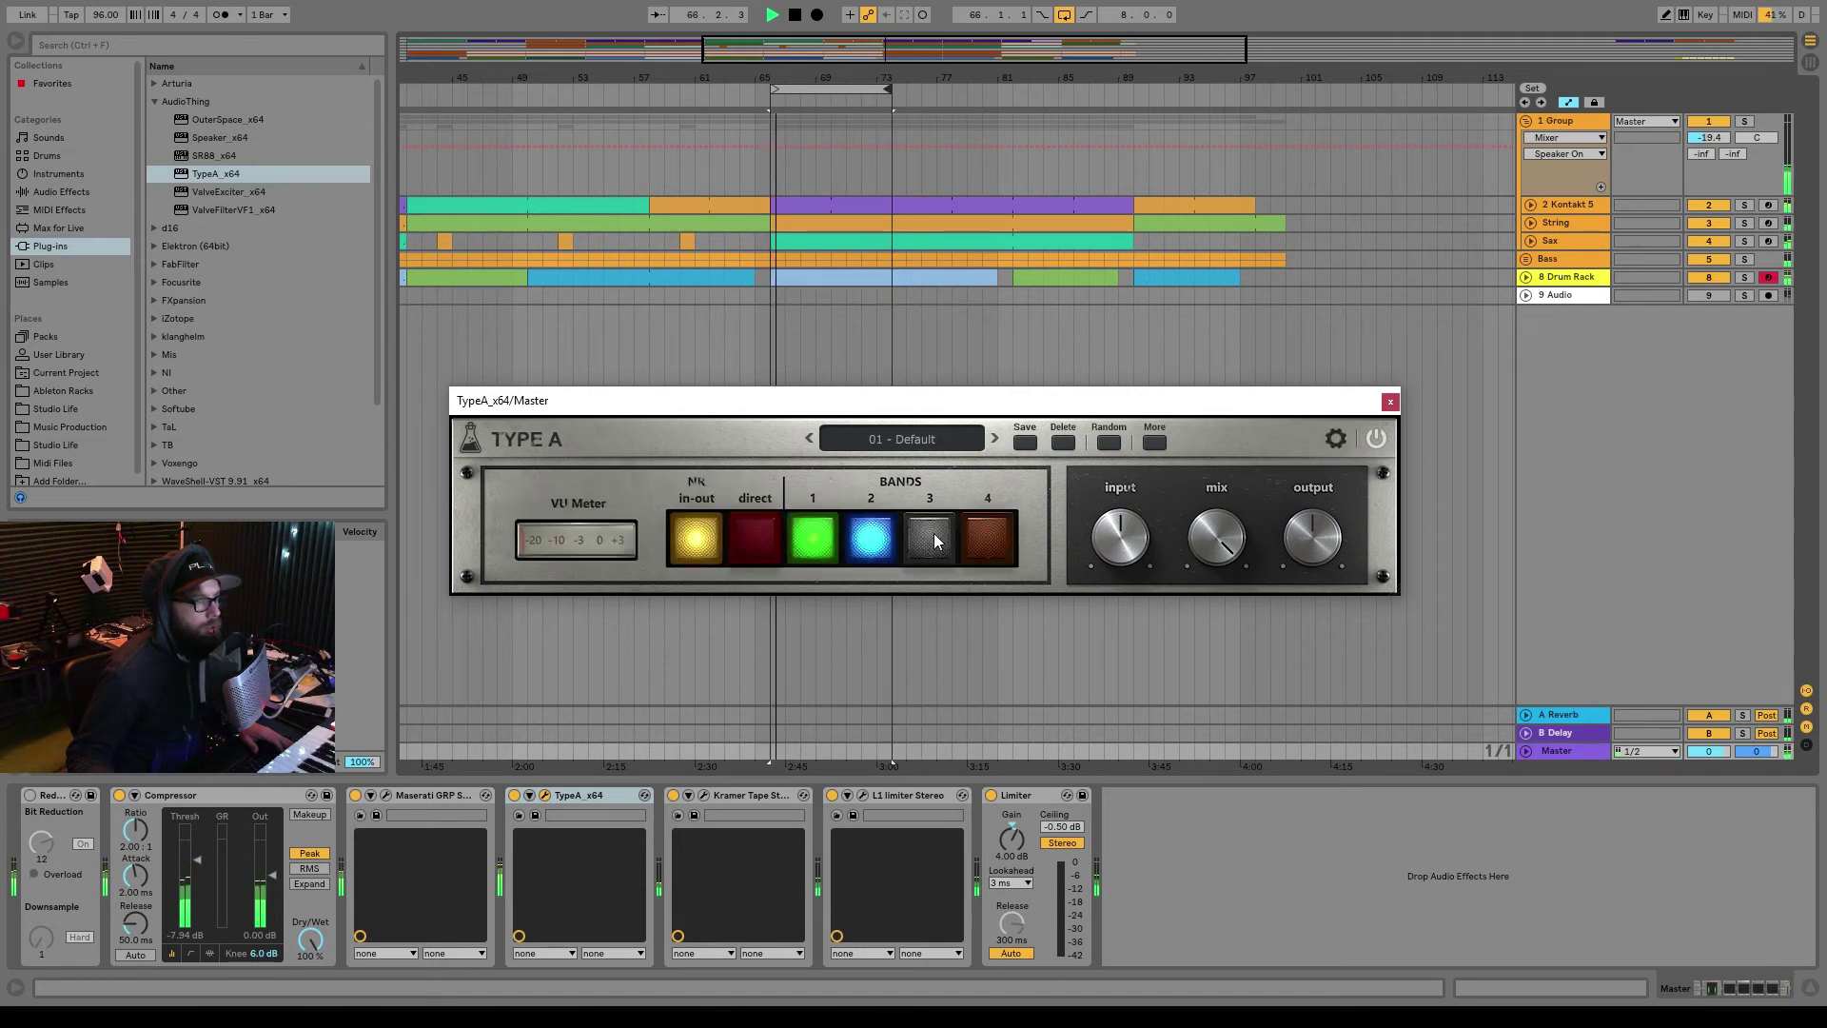
{"action": "left_click", "coordinate": [967, 535]}
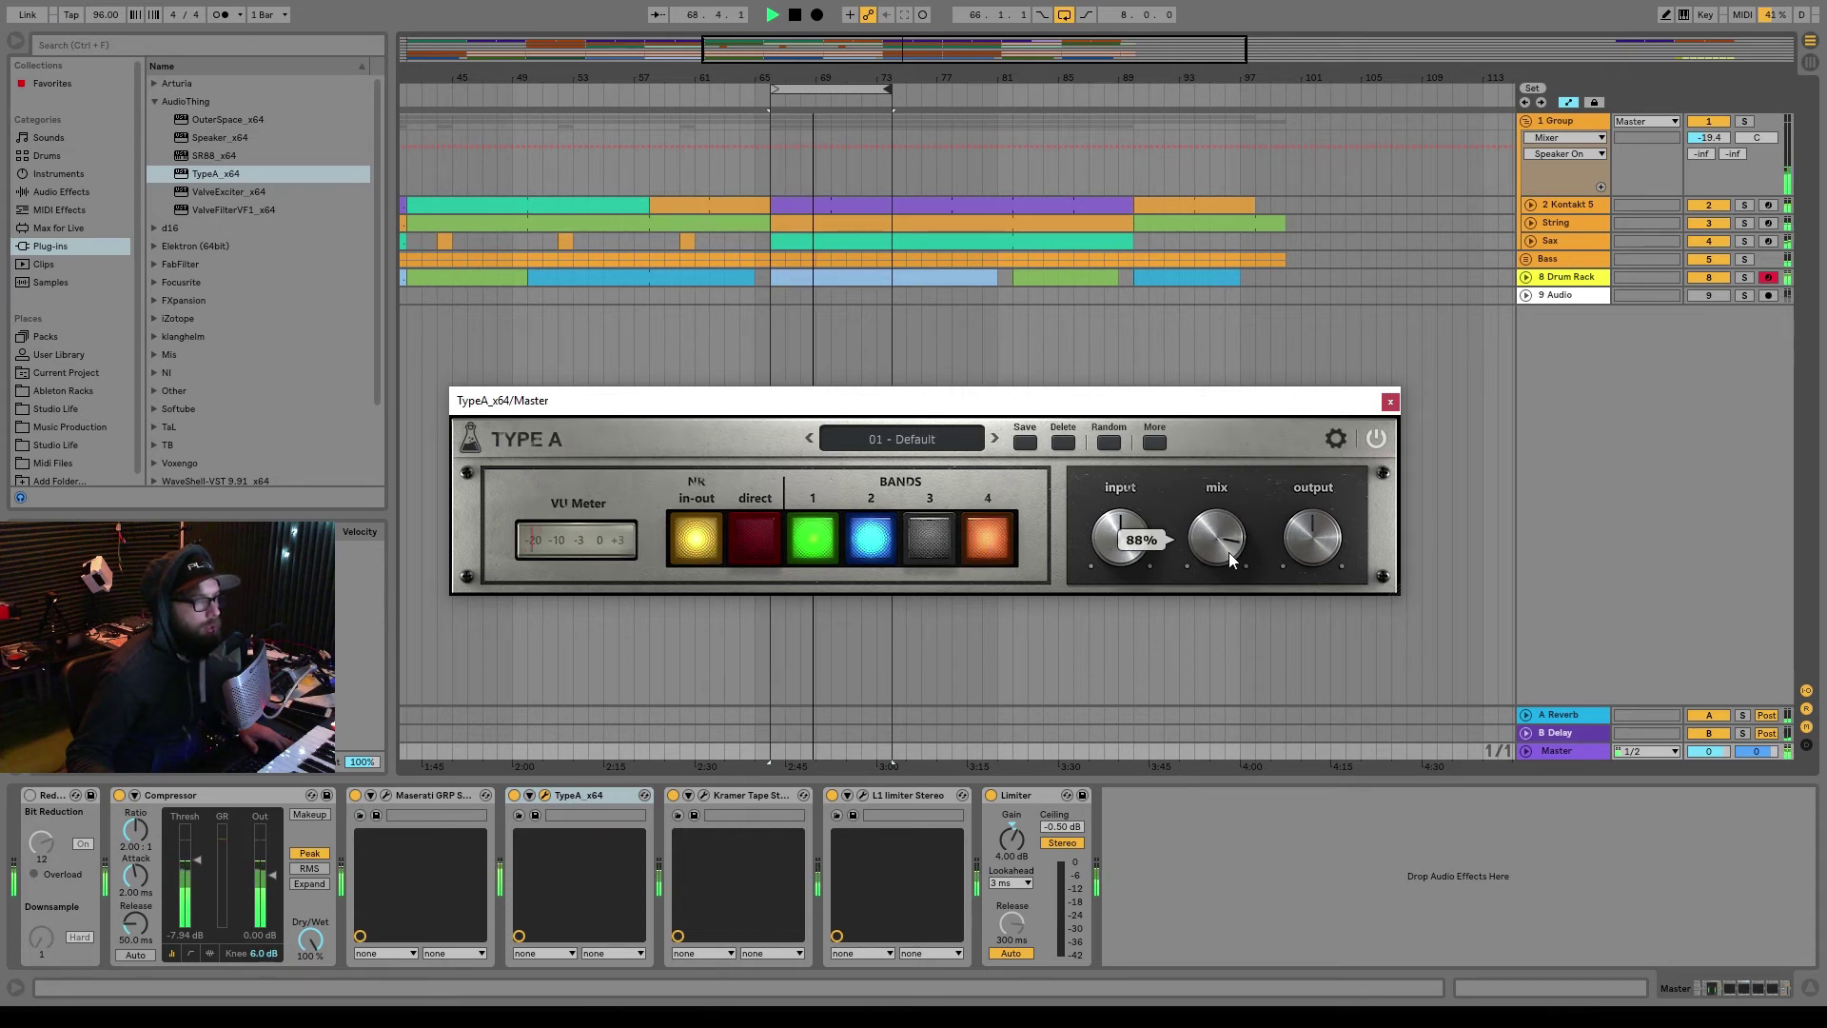
{"action": "mouse_move", "coordinate": [1229, 521]}
{"action": "left_mouse_down"}
{"action": "mouse_move", "coordinate": [1235, 592]}
{"action": "mouse_move", "coordinate": [1230, 493]}
{"action": "left_mouse_up"}
{"action": "left_click", "coordinate": [772, 553]}
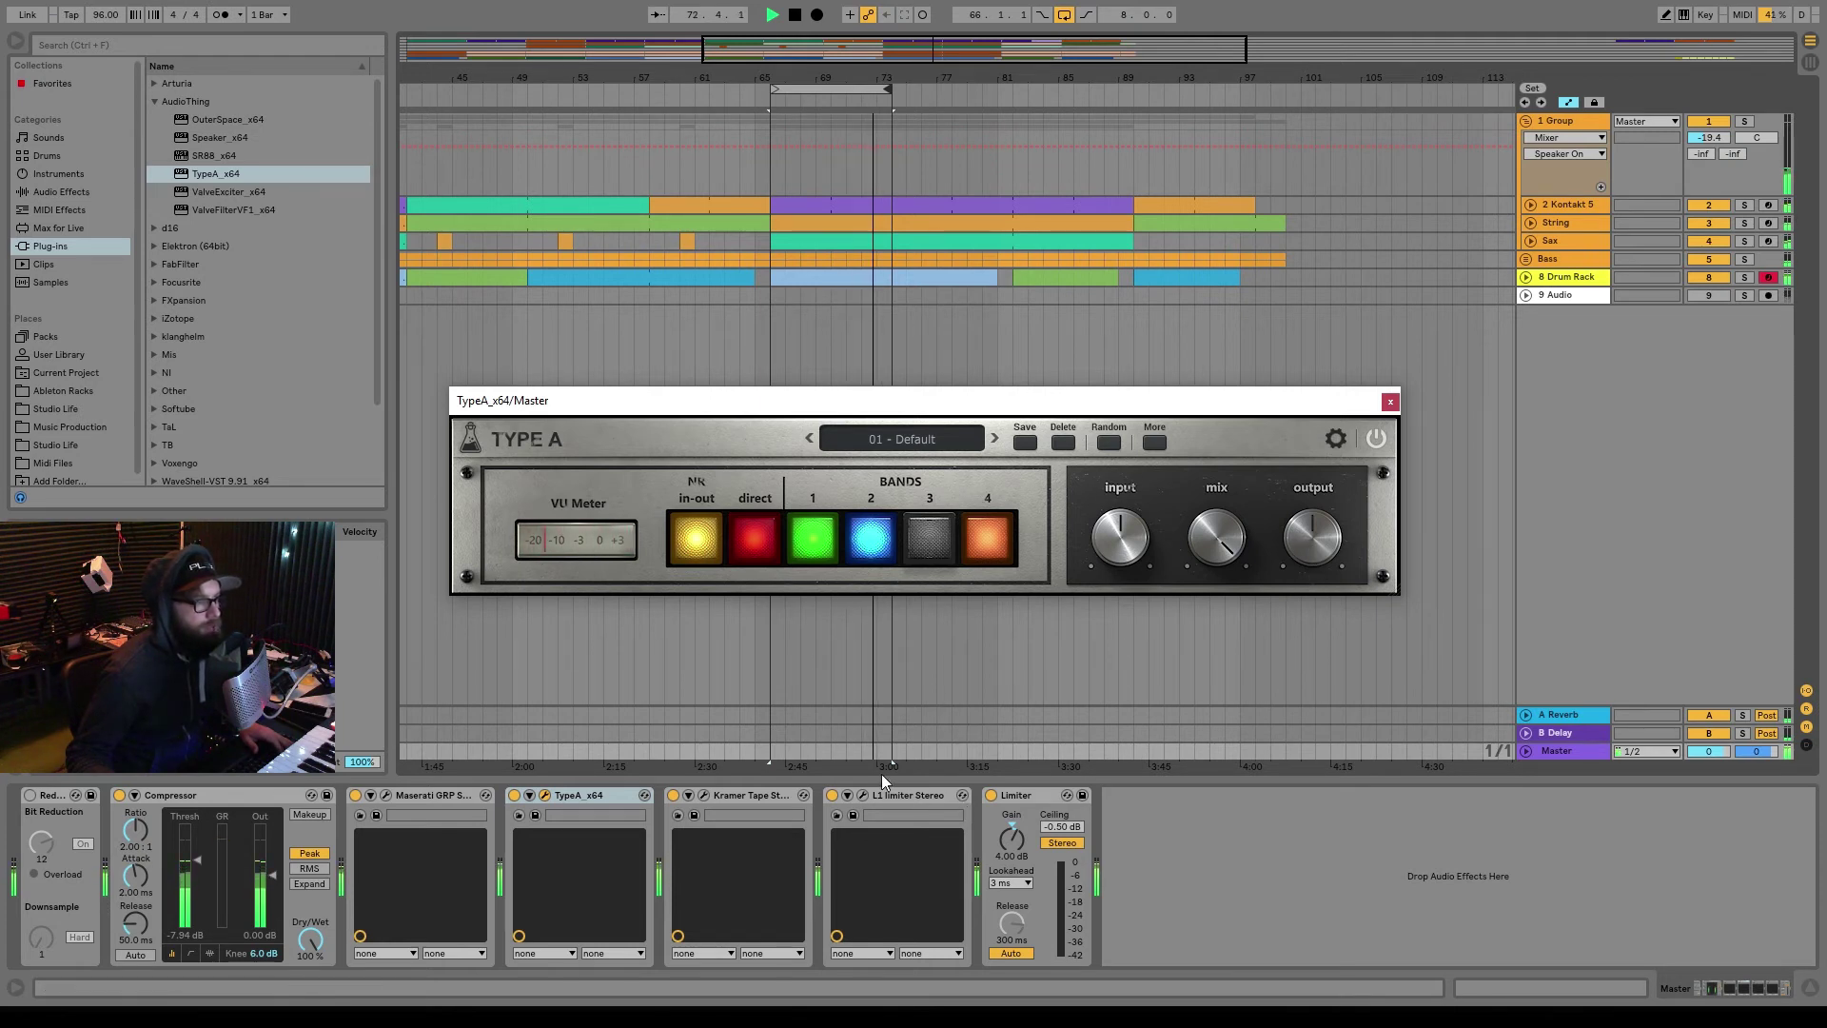
{"action": "left_click", "coordinate": [514, 796]}
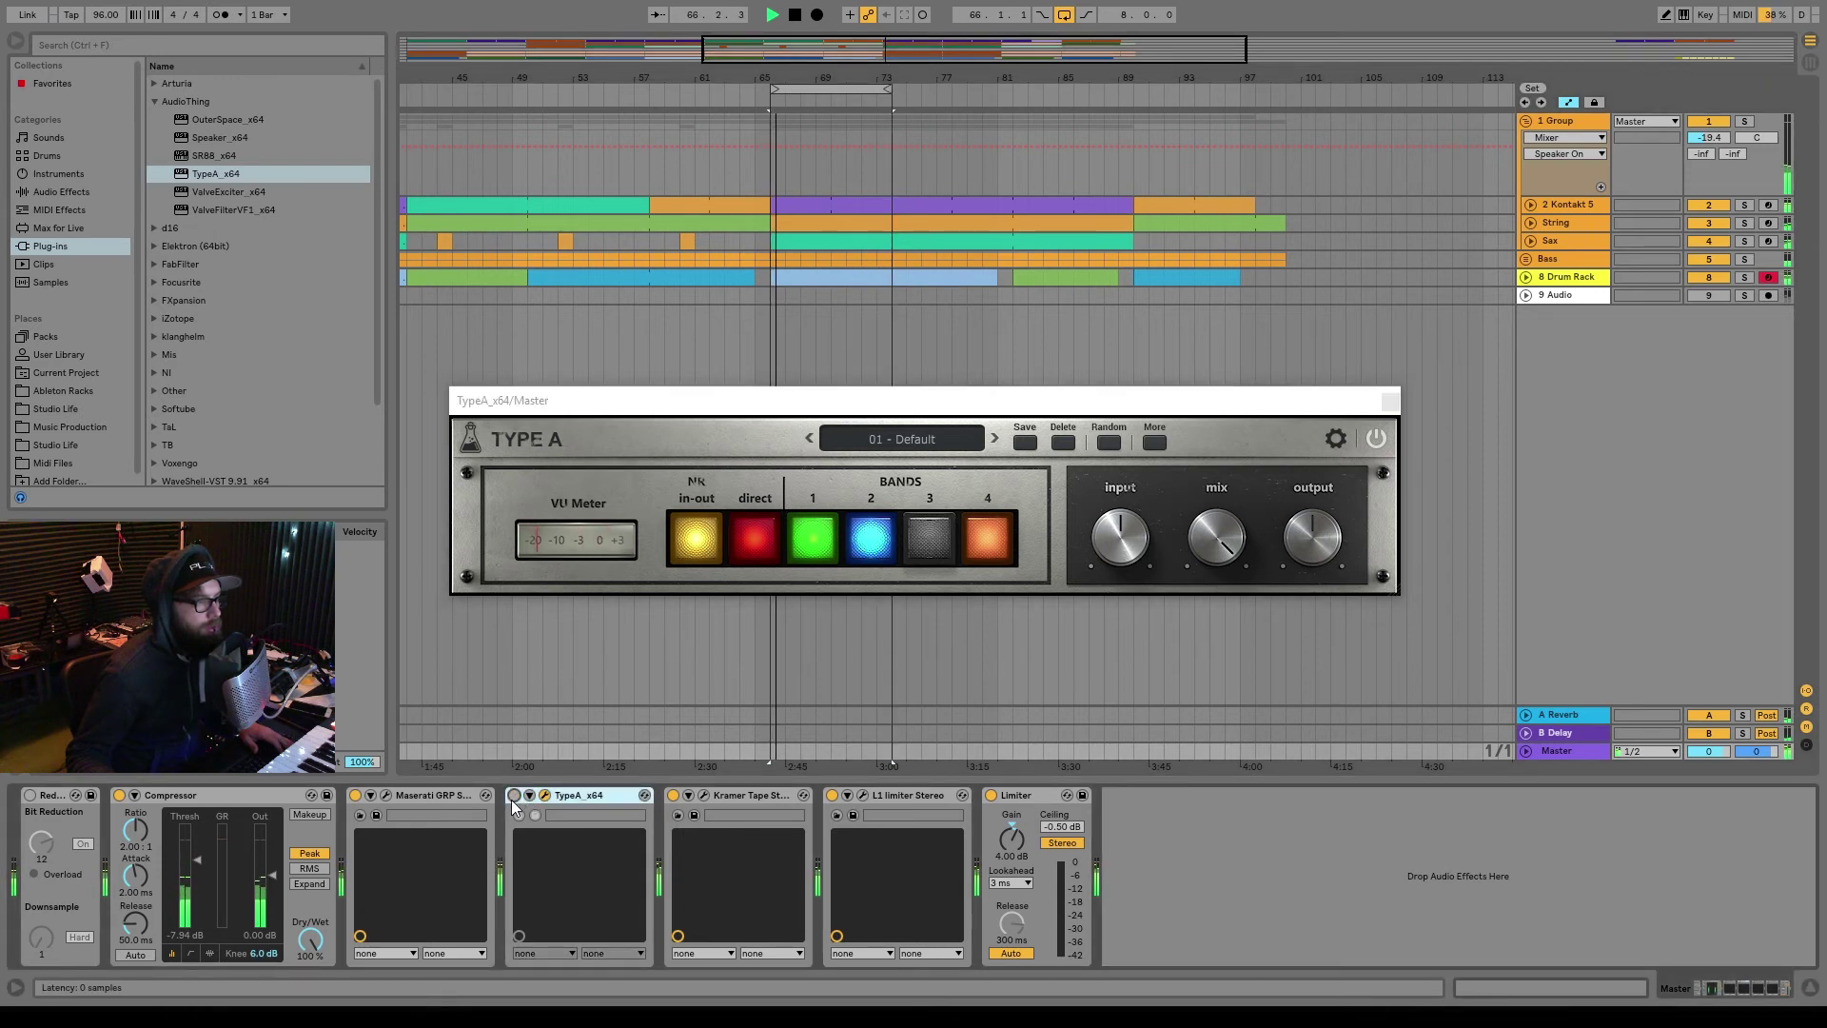
{"action": "left_click", "coordinate": [513, 802]}
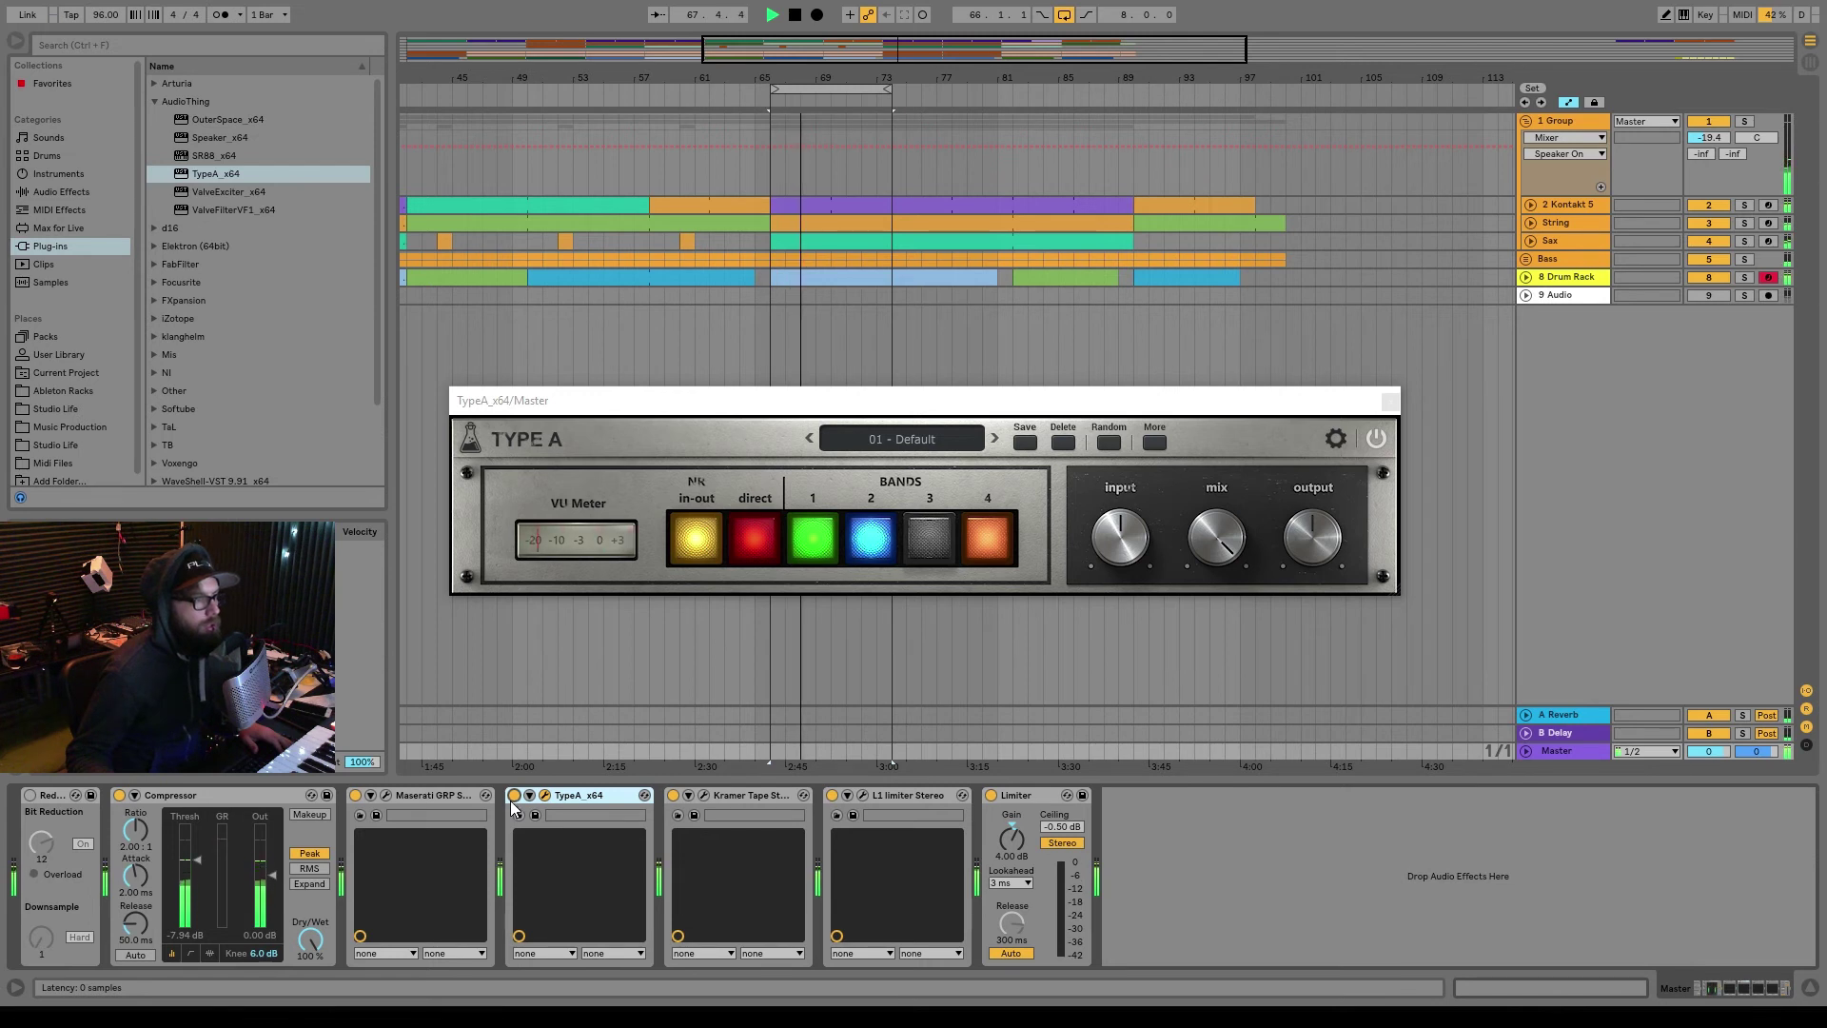
{"action": "left_click", "coordinate": [755, 533]}
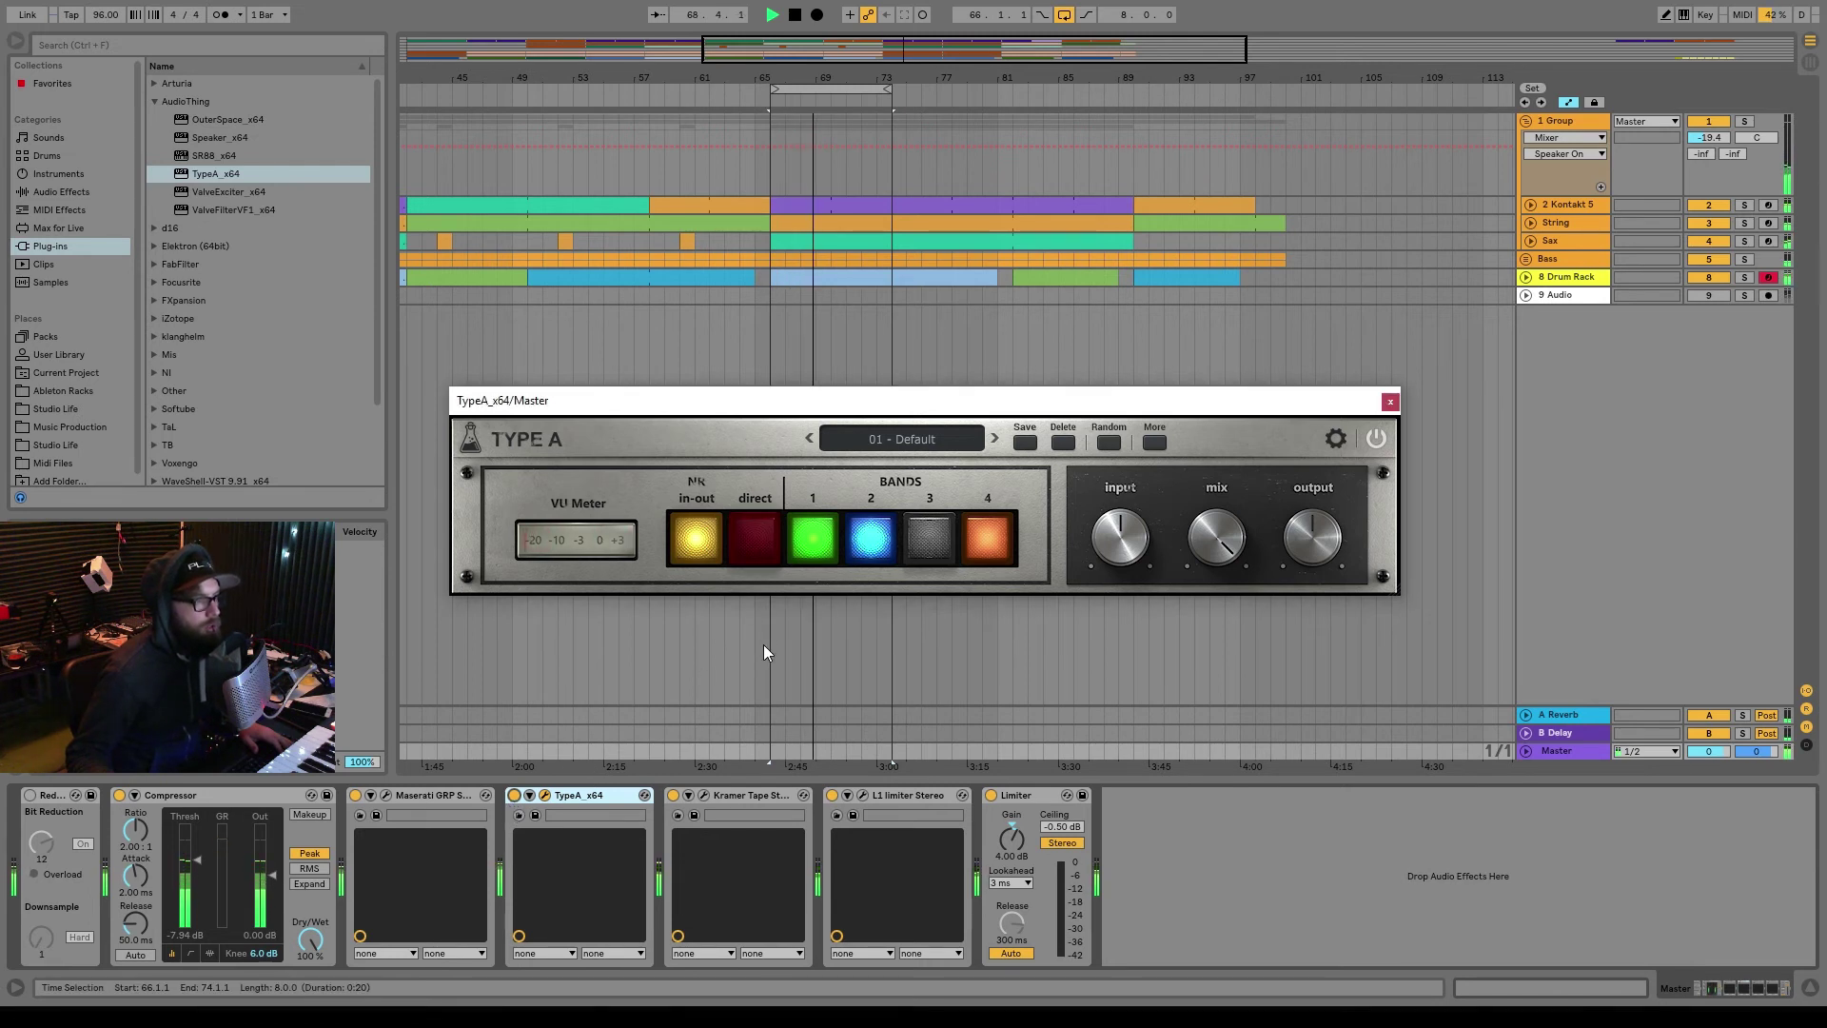
Step: Drag TypeA's mix knob down slightly to 99%
{"action": "left_click_drag", "start_coordinate": [1241, 560], "coordinate": [1219, 474]}
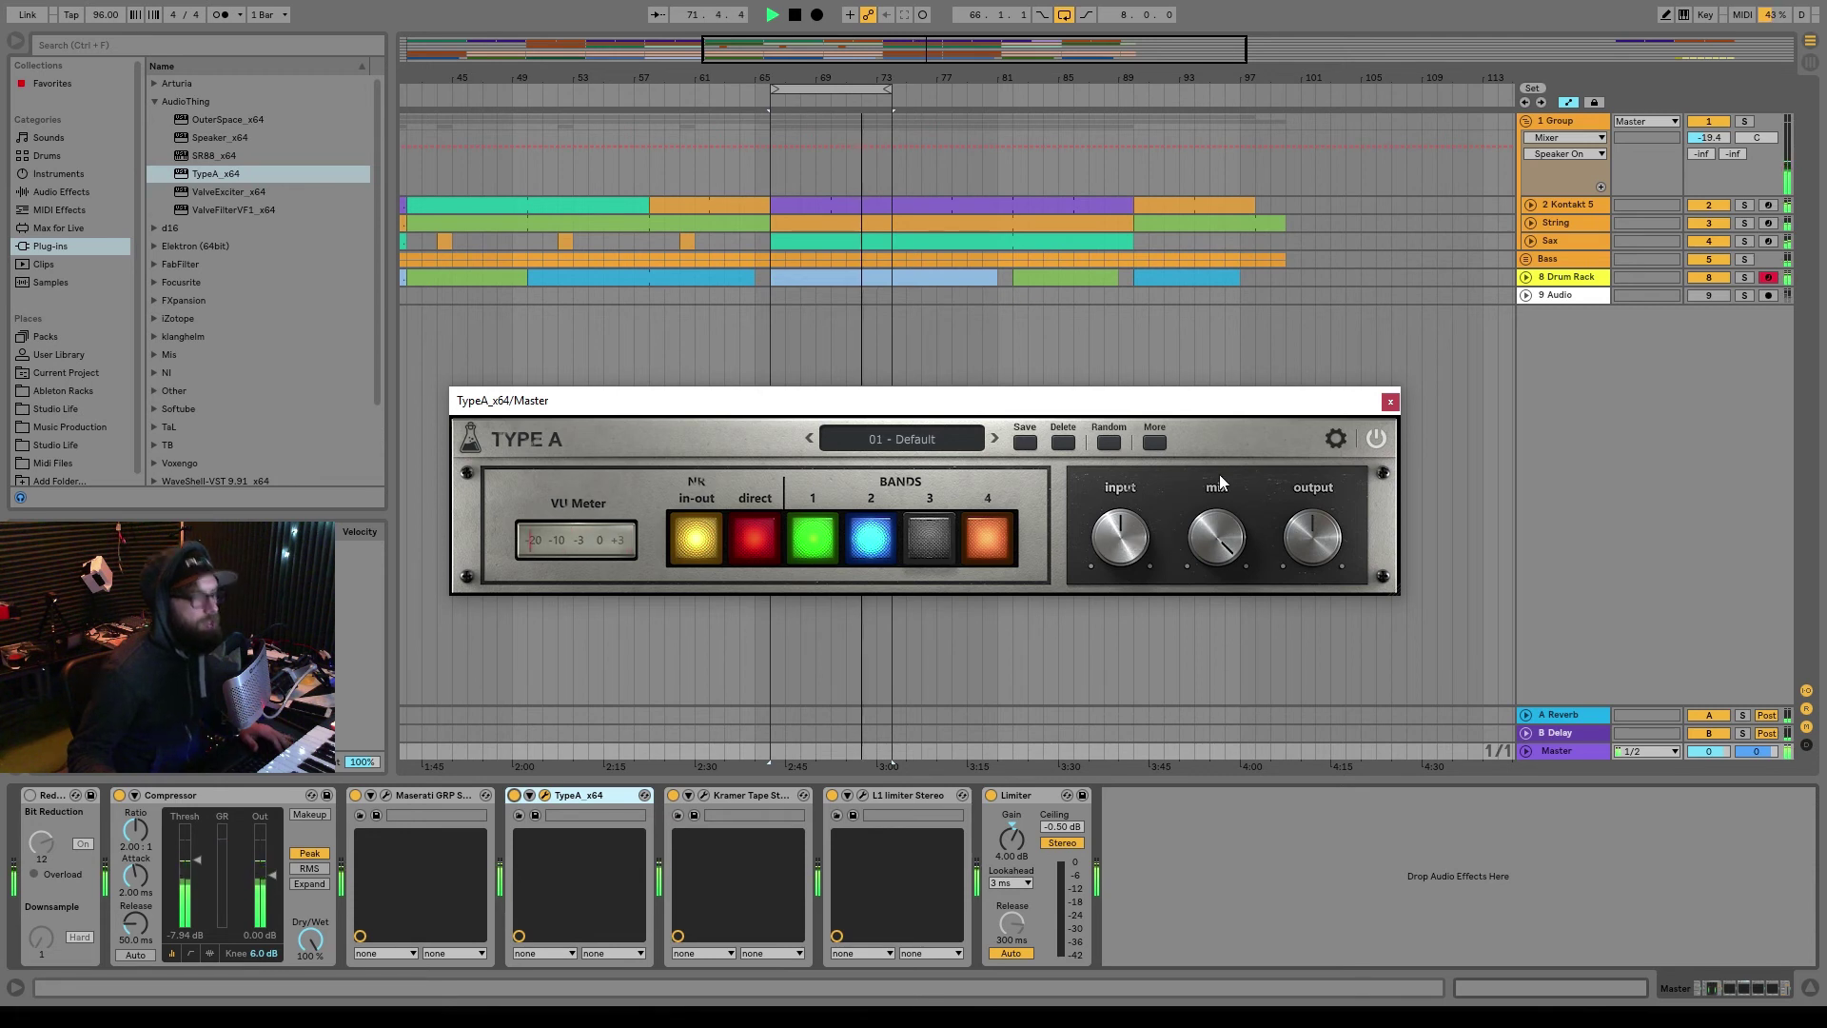